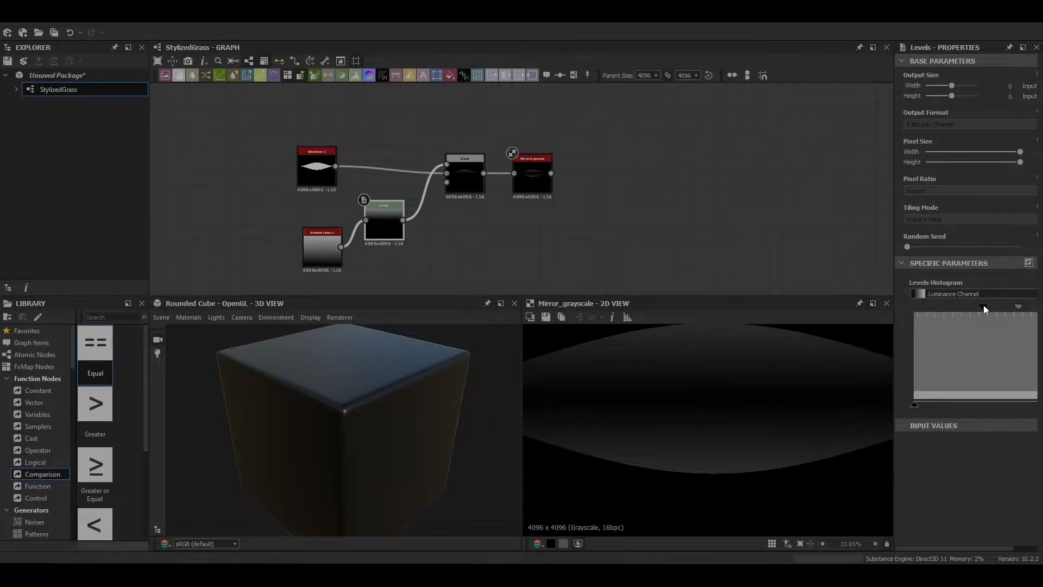
Add an Auto Levels node after the Mirror Grayscale node and view the levelled leaf shape.
type("auto")
left_click(577, 196)
double_click(599, 174)
scroll(716, 434, "down", 5)
middle_click_drag(636, 204, 512, 209)
scroll(714, 454, "up", 9)
middle_click_drag(714, 454, 712, 476)
scroll(712, 476, "down", 8)
Add a Blend node after Auto Levels, feed a copy of the linear gradient into it and set the blending mode to Multiply.
key("space")
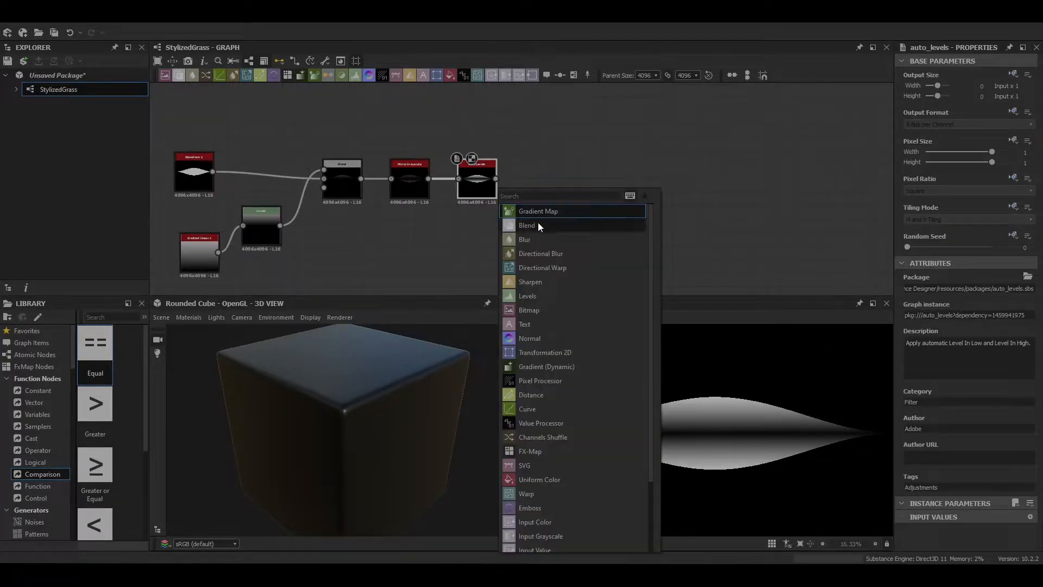
left_click(539, 223)
left_click_drag(545, 182, 612, 189)
left_click(206, 254)
key("ctrl+c")
key("ctrl+v")
left_click_drag(536, 239, 593, 176)
double_click(609, 185)
left_click(924, 316)
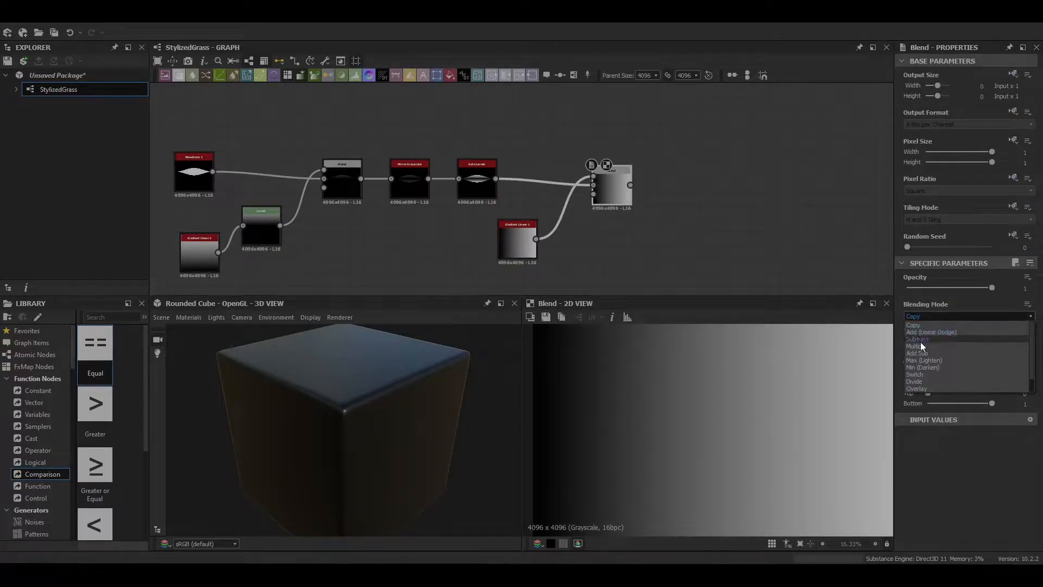
left_click(918, 351)
Insert a Levels node between the copied gradient and the Blend, and adjust its black input level while previewing the Blend.
left_click_drag(526, 236, 471, 263)
key("space")
type("l")
key("Return")
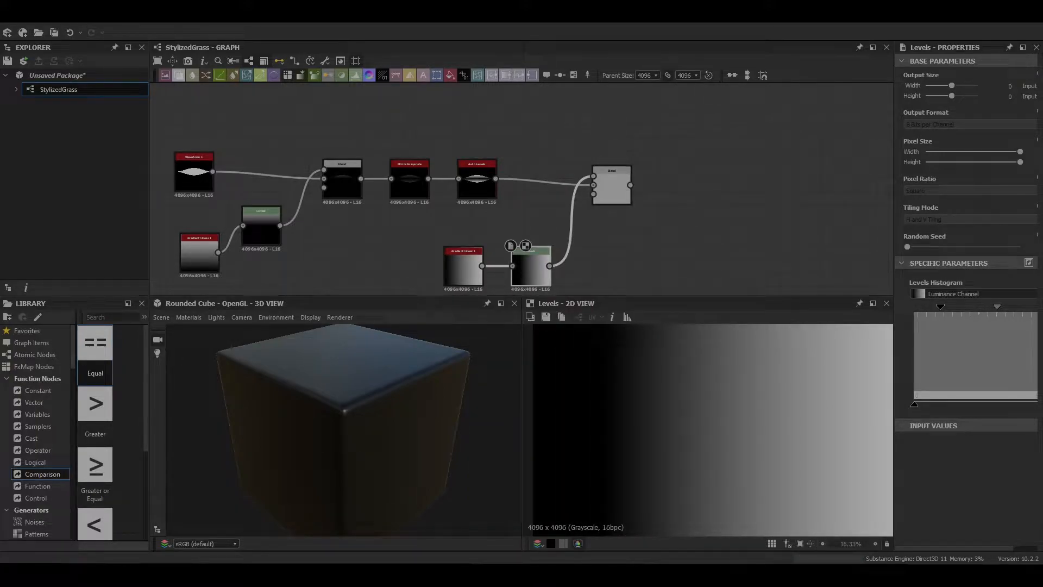
double_click(609, 190)
left_click(535, 268)
left_click_drag(940, 308, 931, 304)
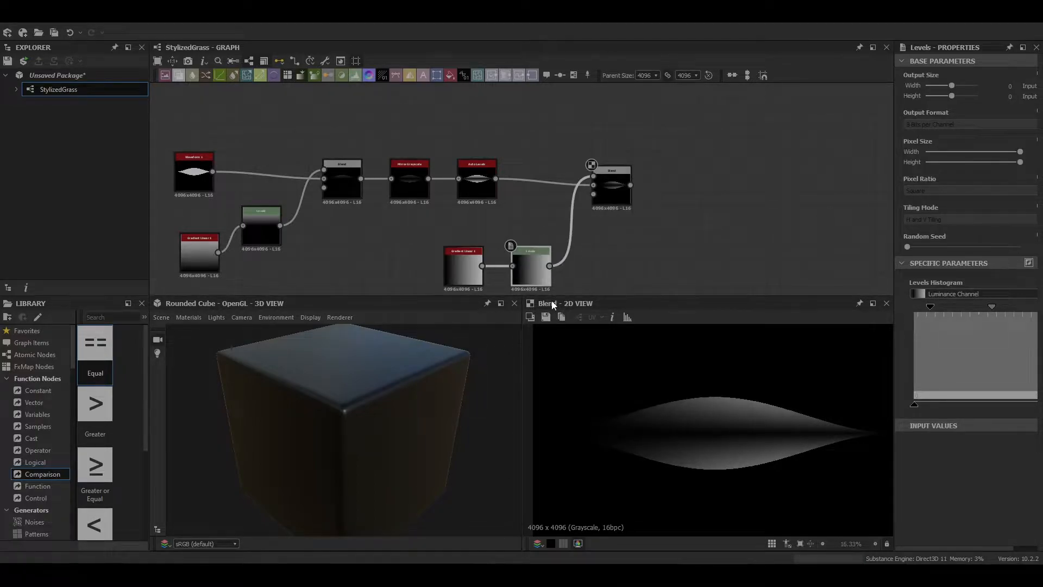
Add a Directional Warp node after the Multiply Blend of the leaf.
middle_click_drag(643, 263, 479, 230)
left_click(446, 160)
scroll(644, 345, "down", 1)
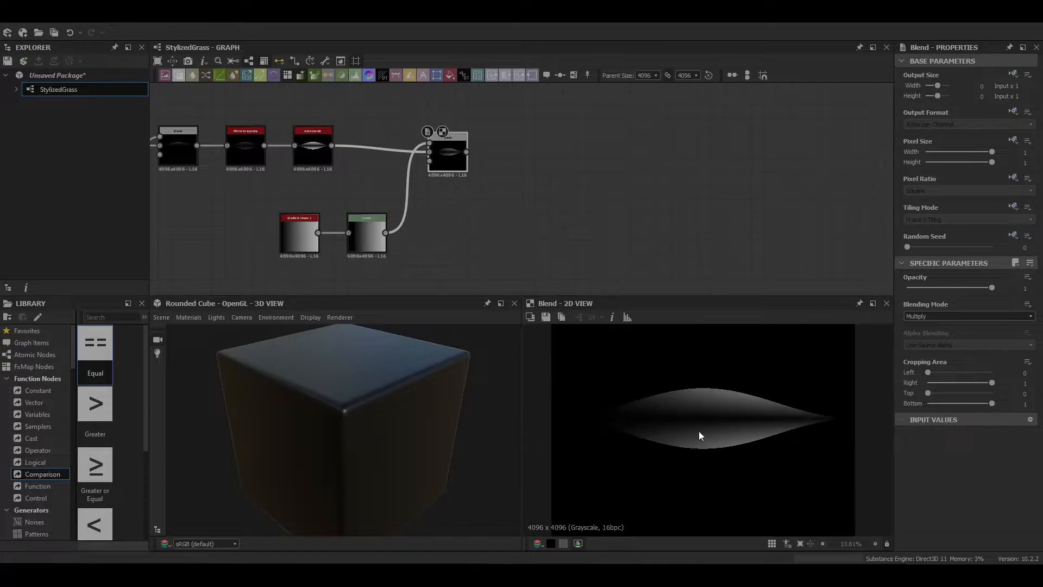
key("space")
type("dir")
left_click(489, 194)
Feed a Perlin Noise with scale 3 into the Directional Warp's intensity input and adjust the warp intensity.
key("space")
type("perl")
left_click(491, 240)
left_click_drag(493, 219, 550, 156)
left_click_drag(949, 528, 910, 527)
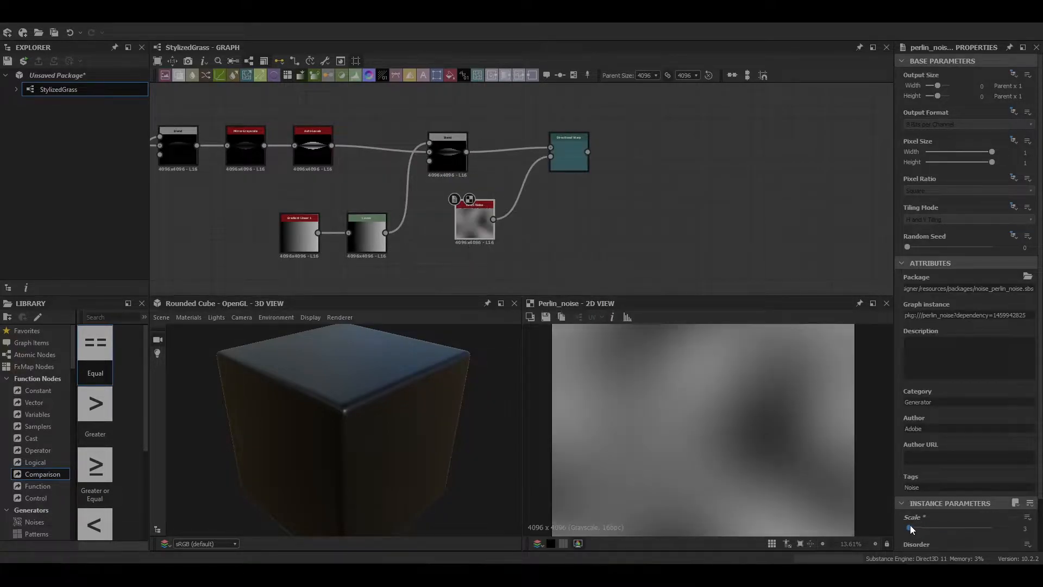
double_click(569, 158)
mouse_move(992, 287)
left_mouse_down()
mouse_move(917, 302)
mouse_move(975, 289)
left_mouse_up()
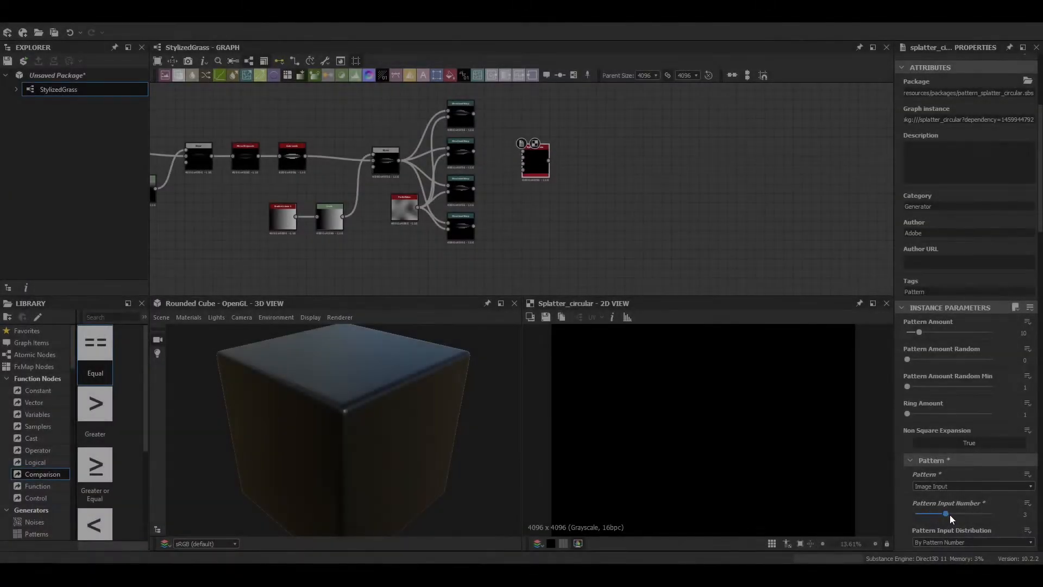
Set the Splatter Circular's Pattern Input Number to 4 and connect the four Directional Warp outputs to its pattern inputs.
left_click_drag(949, 514, 961, 514)
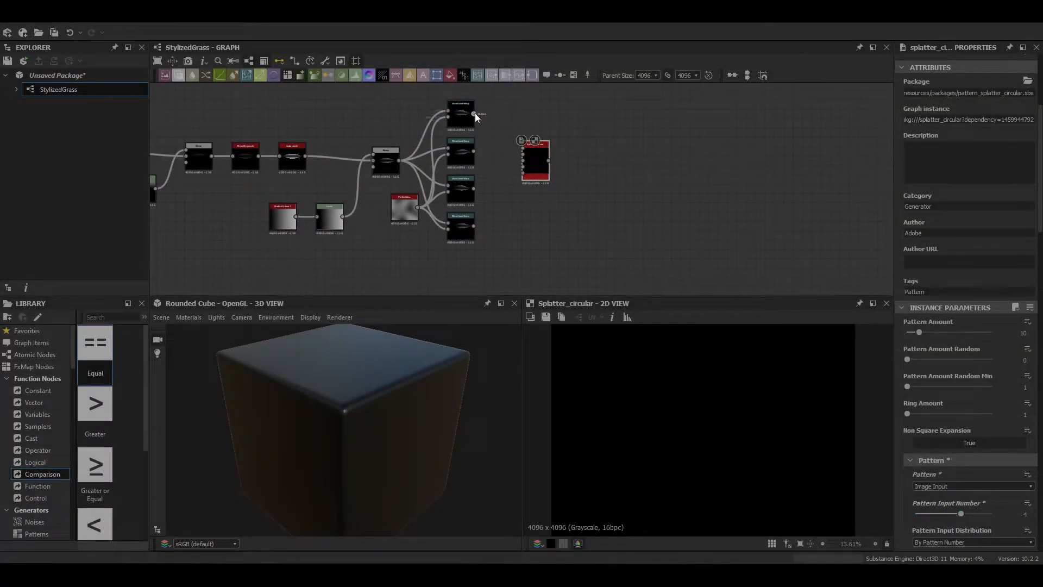
left_click_drag(473, 113, 523, 148)
scroll(524, 156, "up", 5)
scroll(543, 152, "down", 2)
left_click_drag(471, 190, 573, 197)
middle_click_drag(475, 273, 475, 225)
left_click_drag(471, 221, 573, 162)
middle_click_drag(573, 186, 590, 159)
left_click_drag(488, 271, 592, 148)
scroll(609, 186, "down", 3)
middle_click_drag(598, 186, 556, 244)
scroll(556, 242, "up", 5)
scroll(950, 509, "down", 5)
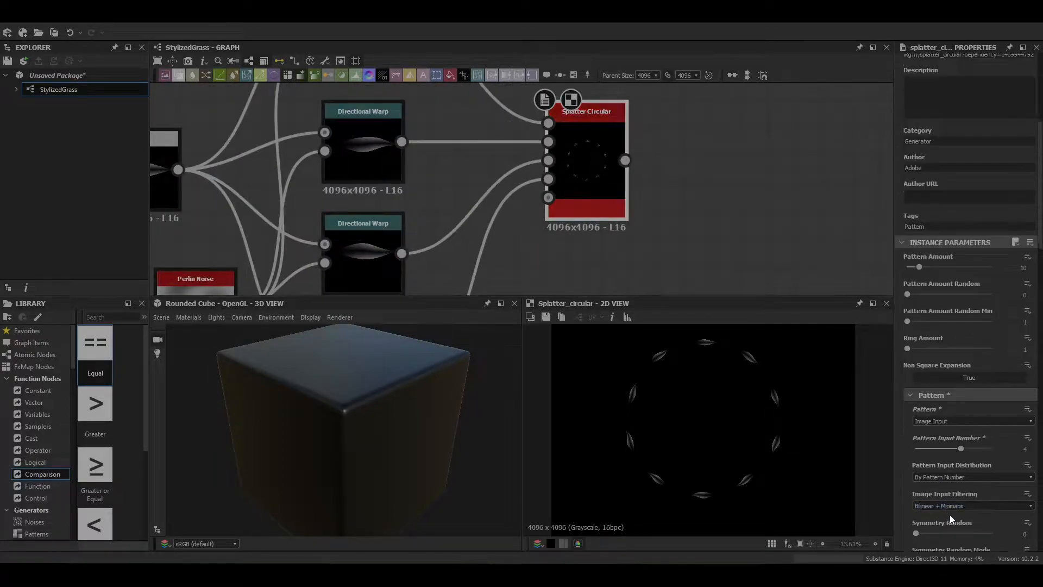
Adjust the Splatter Circular's pattern settings for the ring of leaves.
scroll(950, 474, "down", 1)
left_click_drag(921, 406, 928, 434)
left_click_drag(916, 488, 931, 489)
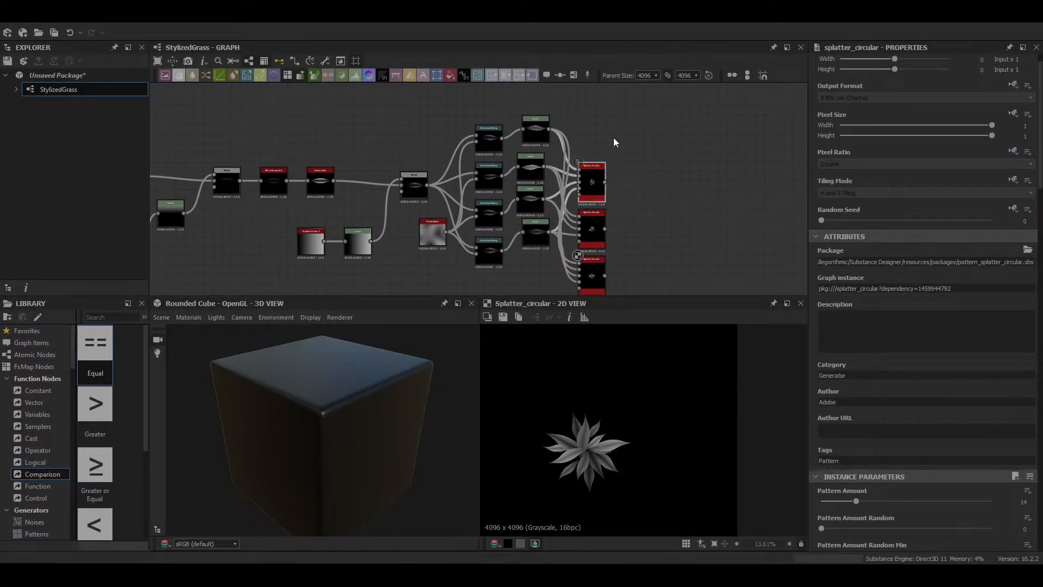
Duplicate the Splatter Circular node, place the copy above the others and set its Random Seed to 6.
key("ctrl+d")
left_click_drag(479, 188, 588, 133)
double_click(588, 132)
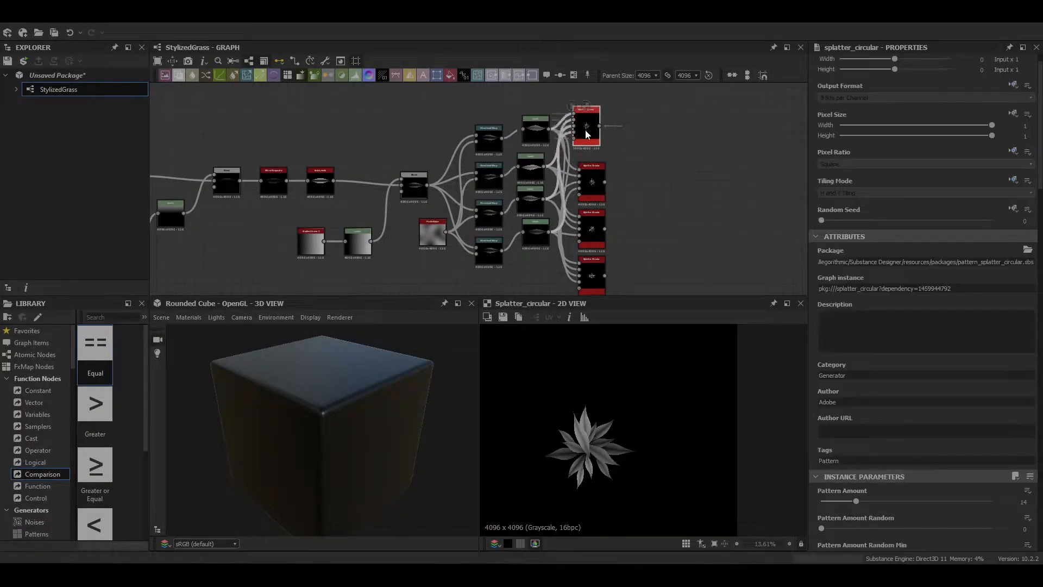
left_click_drag(838, 221, 919, 220)
Add a Tile Sampler node fed by the newly duplicated Splatter Circular.
middle_click_drag(701, 195, 540, 186)
key("space")
type("til")
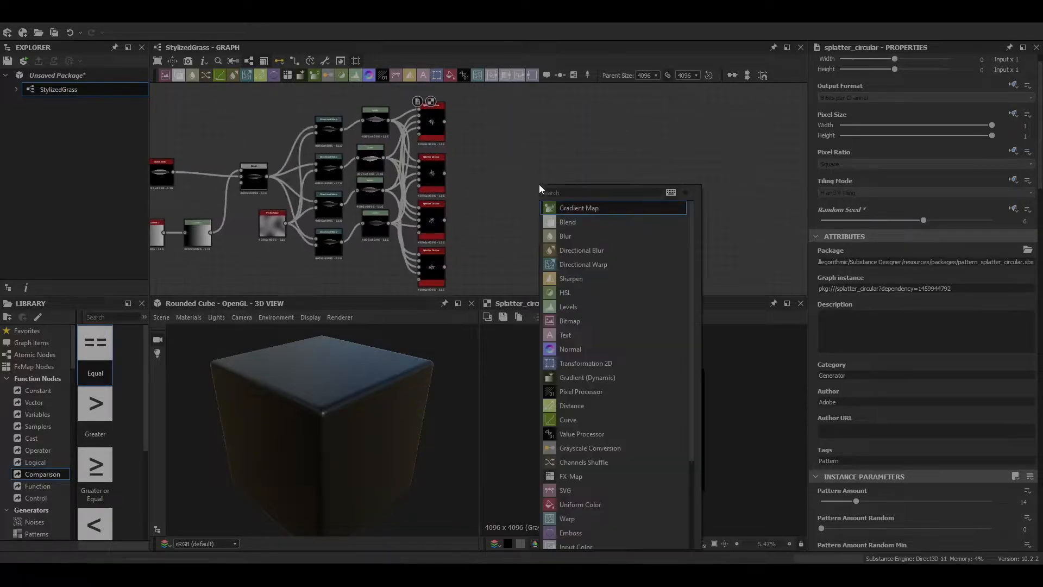
left_click(578, 321)
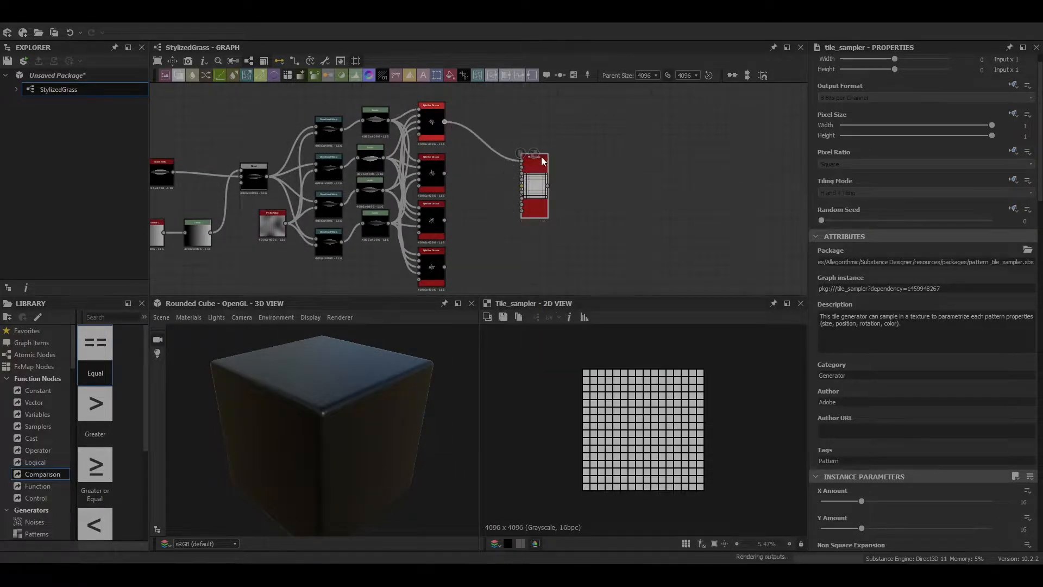
Set the Tile Sampler's Pattern to Pattern Input and its Pattern Input Number to 4.
scroll(542, 155, "up", 3)
scroll(837, 458, "down", 4)
scroll(836, 454, "down", 3)
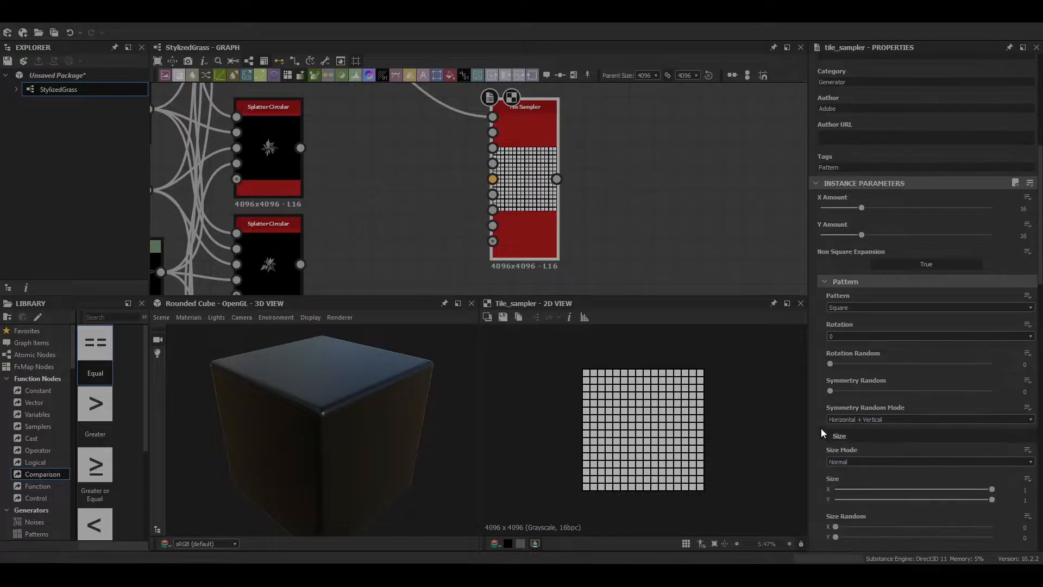
left_click(857, 307)
left_click(855, 318)
scroll(578, 251, "down", 2)
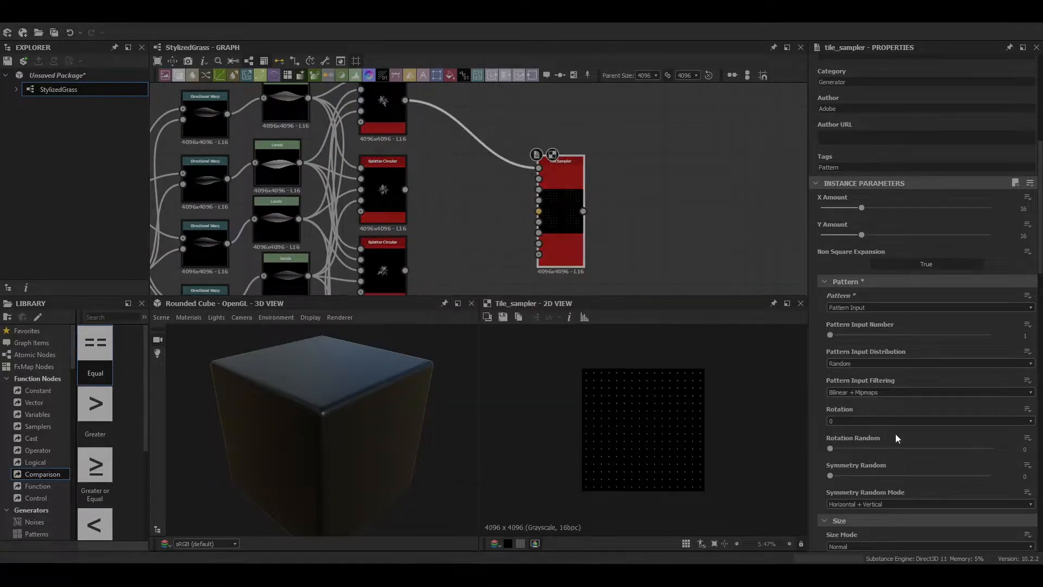
scroll(892, 435, "down", 3)
left_click(850, 238)
left_click_drag(850, 237, 918, 240)
Connect the remaining three Splatter Circular outputs to the Tile Sampler's pattern inputs.
left_click_drag(405, 189, 538, 162)
left_click_drag(405, 271, 539, 173)
scroll(540, 228, "down", 1)
middle_click_drag(540, 228, 531, 184)
left_click_drag(417, 286, 530, 146)
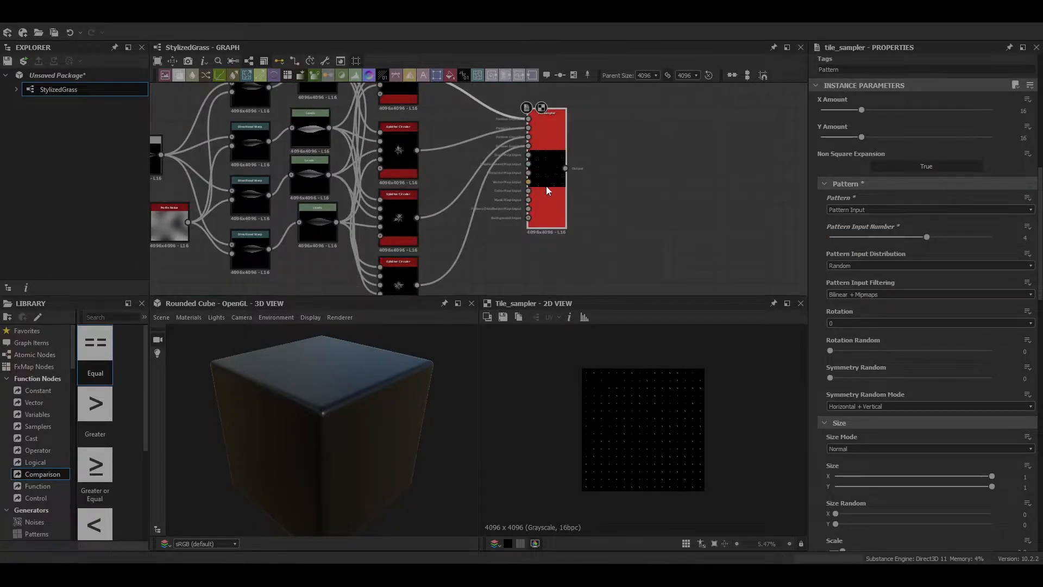
Connect the Tile Sampler to the Blend feeding the material outputs, set it to Add (Linear Dodge) and preview it in 3D.
scroll(396, 435, "up", 2)
middle_click_drag(392, 513, 407, 447)
scroll(473, 226, "down", 7)
left_click_drag(495, 213, 639, 243)
scroll(418, 413, "down", 2)
left_click_drag(418, 414, 363, 396)
right_click(626, 187)
left_click(638, 272)
double_click(638, 237)
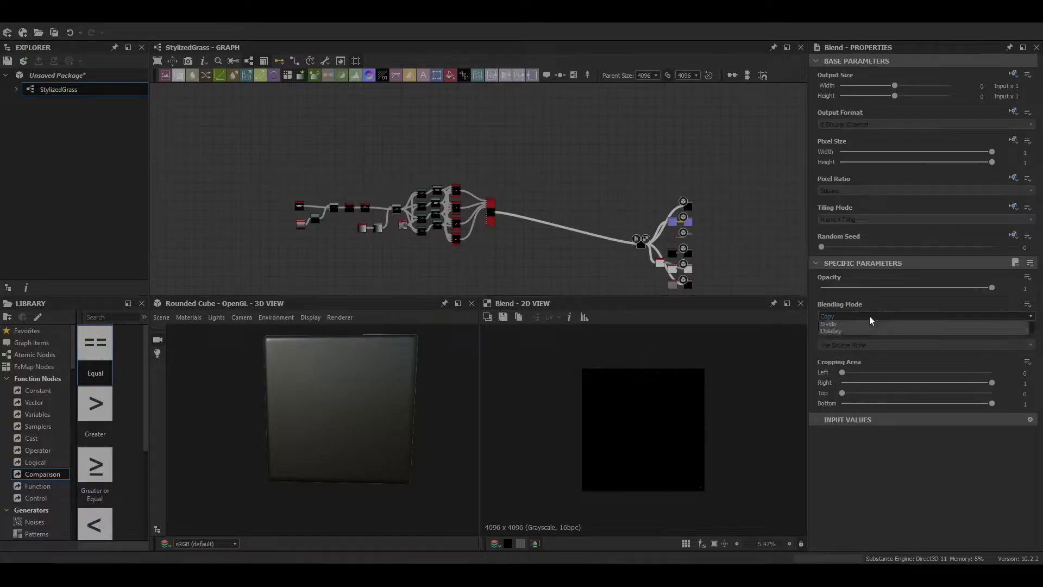
scroll(345, 439, "up", 3)
scroll(343, 429, "down", 5)
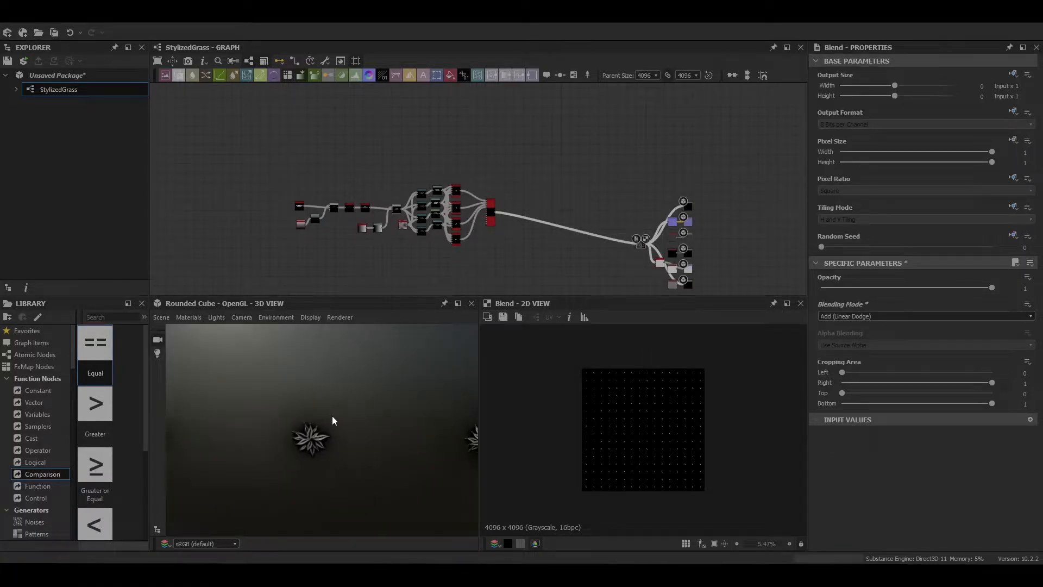
scroll(474, 231, "down", 1)
Increase the pattern Scale of the Tile Sampler.
middle_click_drag(474, 232, 494, 215)
scroll(503, 205, "up", 8)
double_click(538, 158)
scroll(833, 387, "down", 15)
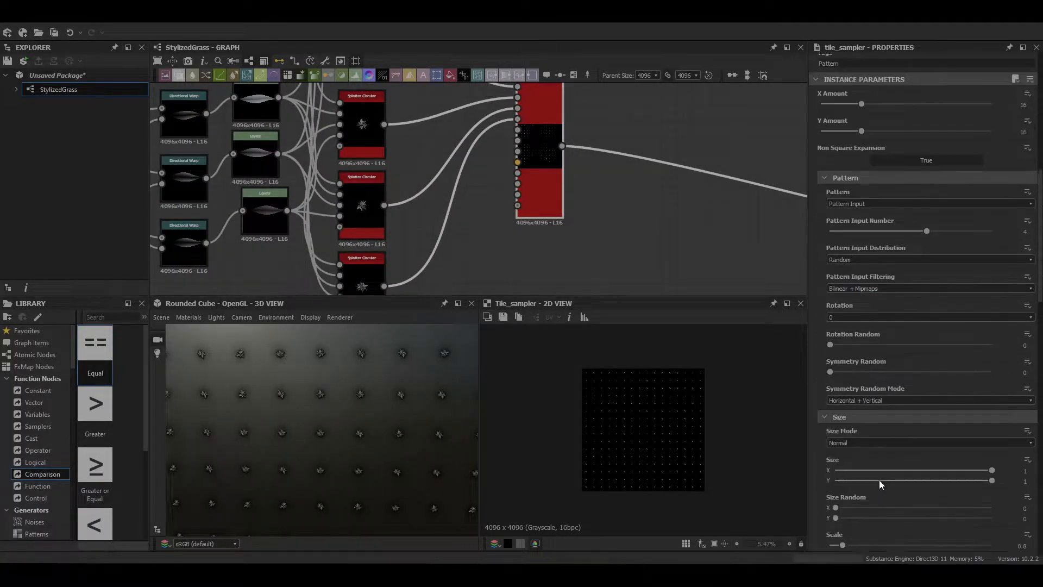
left_click(862, 447)
left_click_drag(862, 449, 913, 463)
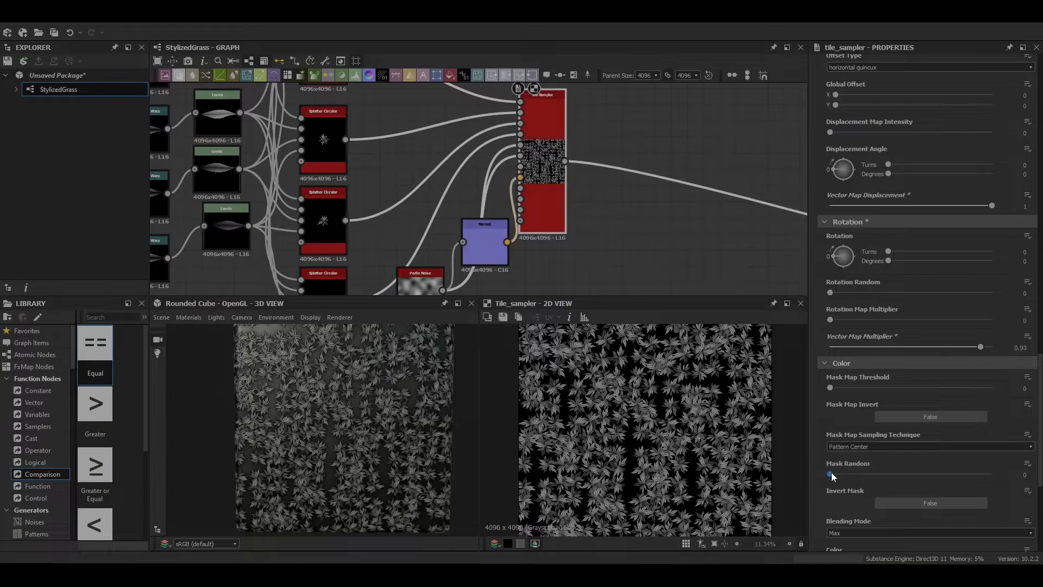
Set the Tile Sampler's Mask Random to 0.18 and raise its Color Random.
left_click_drag(832, 471, 859, 477)
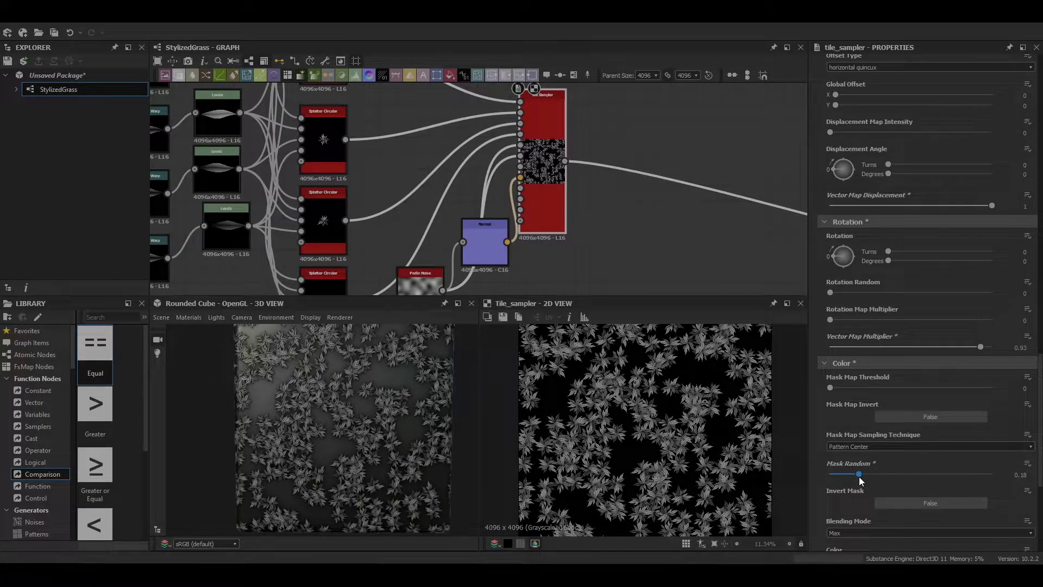
scroll(341, 418, "up", 3)
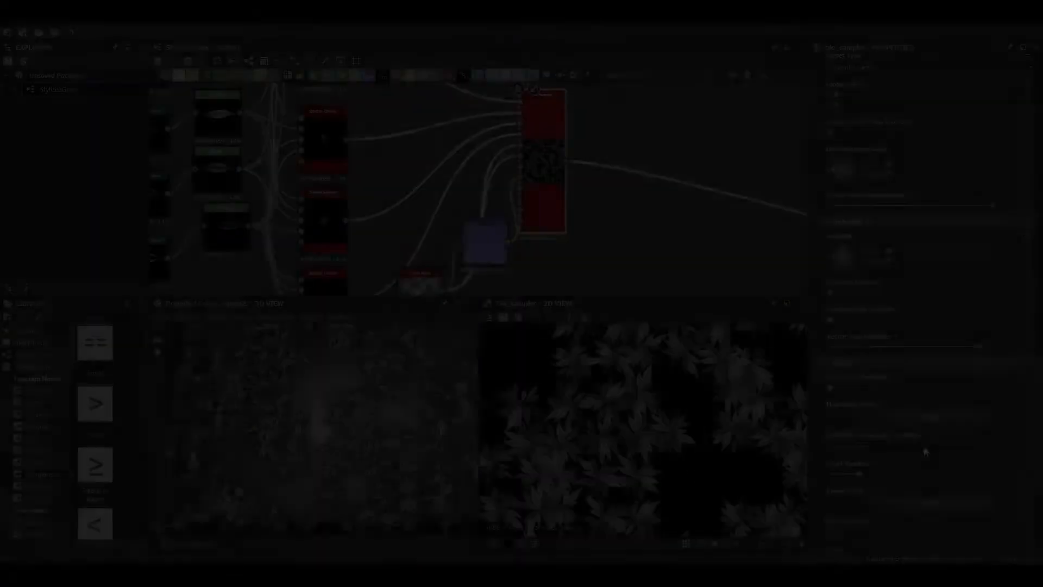
scroll(849, 429, "down", 2)
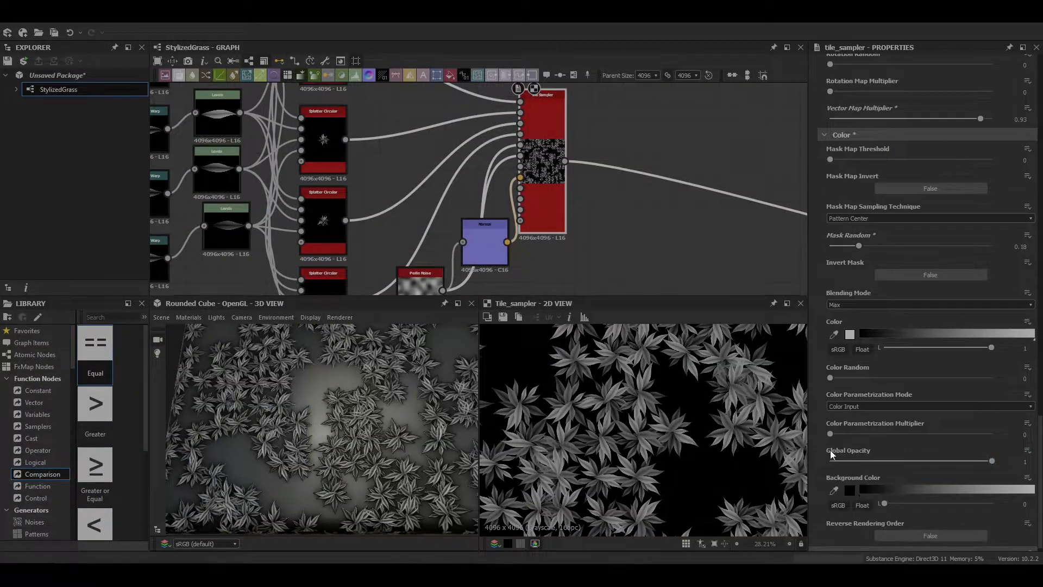
left_click_drag(833, 376, 920, 387)
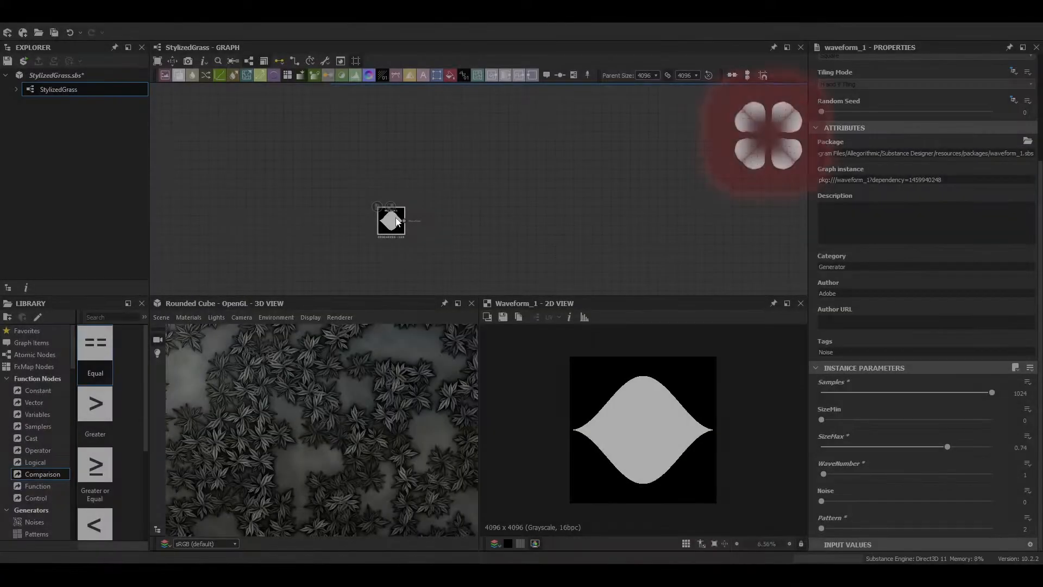
Add a Directional Warp node after the new Waveform and align it beside the Waveform.
key("space")
type("di")
left_click(428, 256)
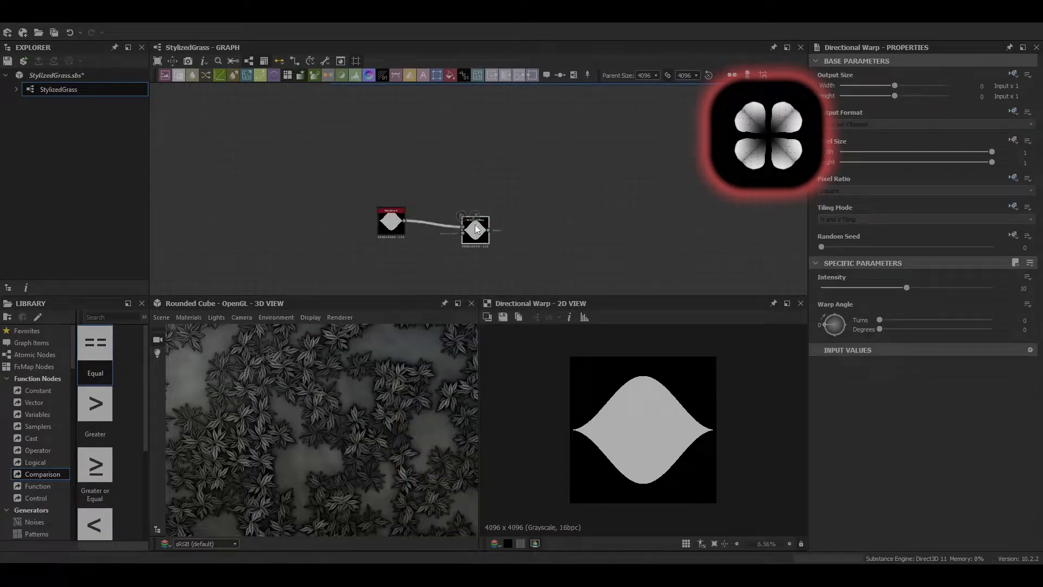
left_click_drag(474, 229, 475, 221)
Add a Shape node with the Bell pattern as the Directional Warp's intensity input.
key("space")
type("shap")
left_click(413, 246)
scroll(831, 381, "down", 1)
left_click(848, 523)
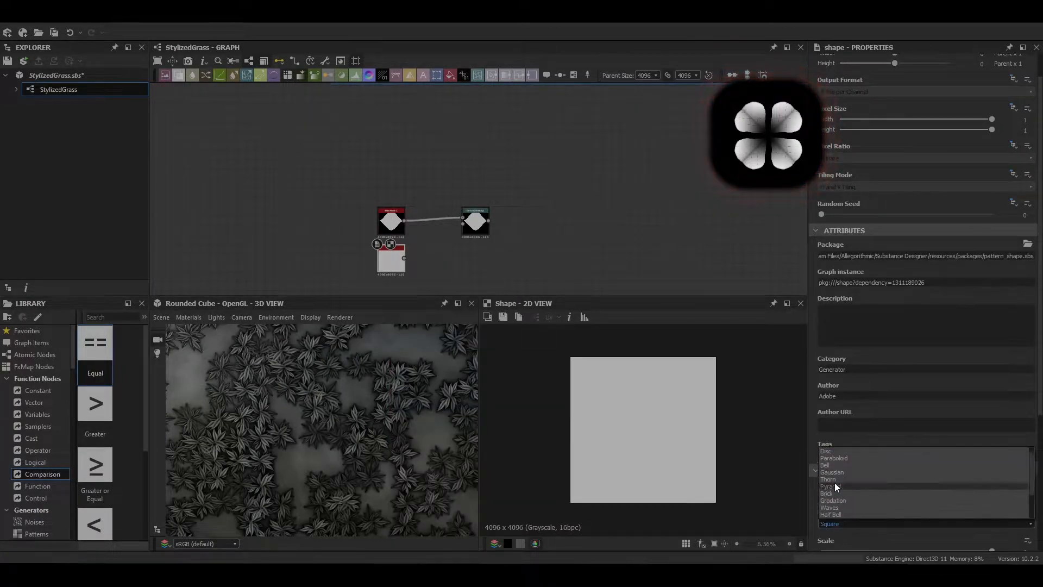
left_click(821, 461)
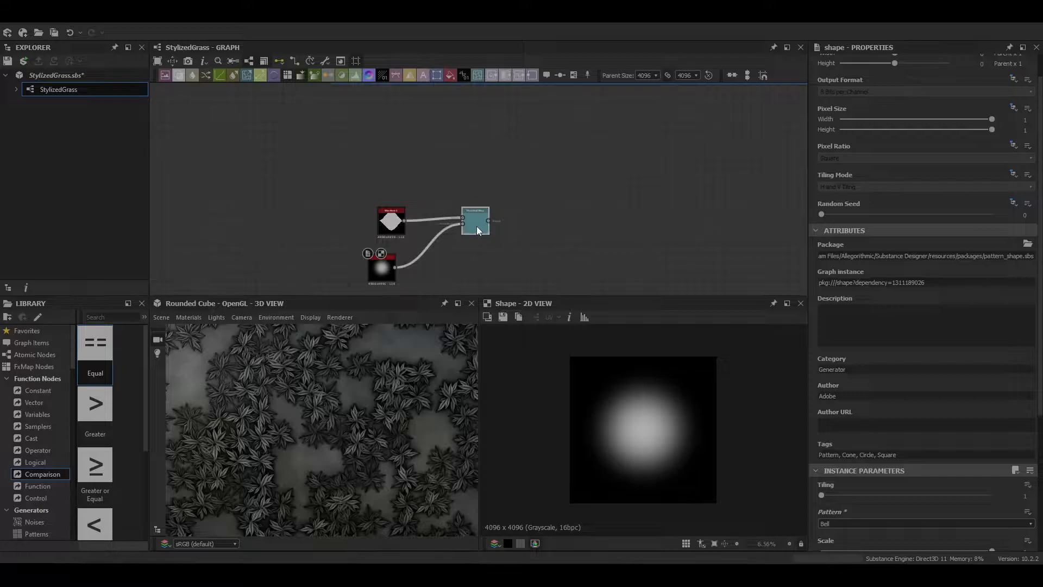
Set the Directional Warp's intensity to 60.
double_click(477, 226)
left_click_drag(907, 287, 1032, 291)
left_click(1024, 288)
type("60")
key("Return")
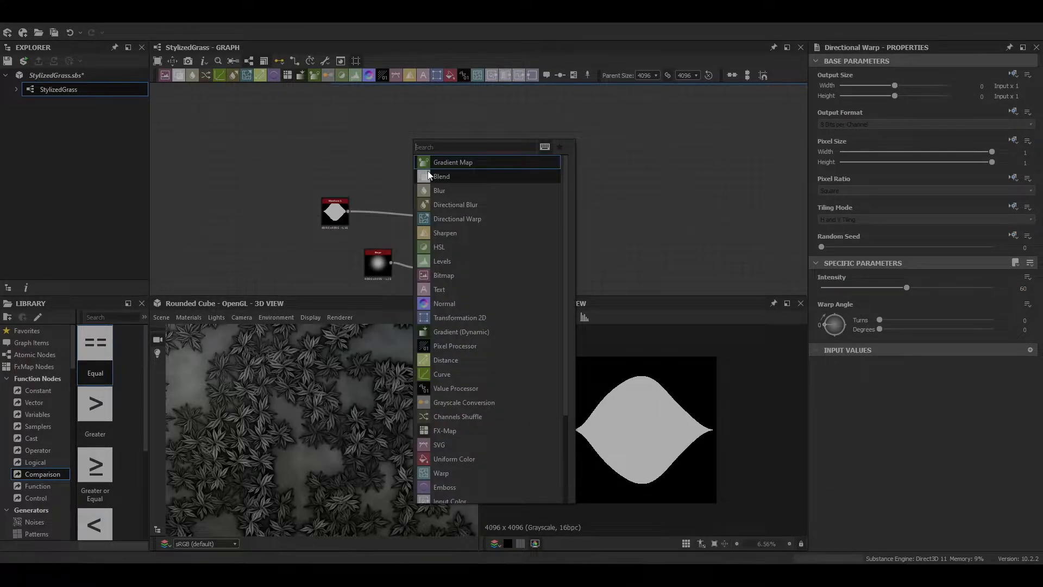
Add a square Shape node, insert a Transformation 2D between it and the Blend, and shift the square sideways.
type("shape")
left_click(451, 185)
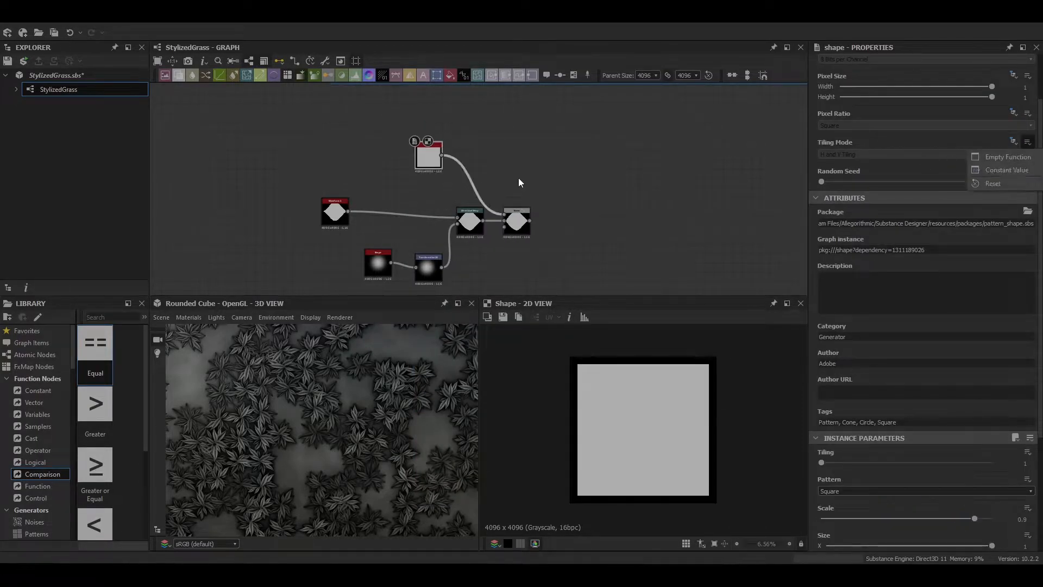
key("space")
key("Return")
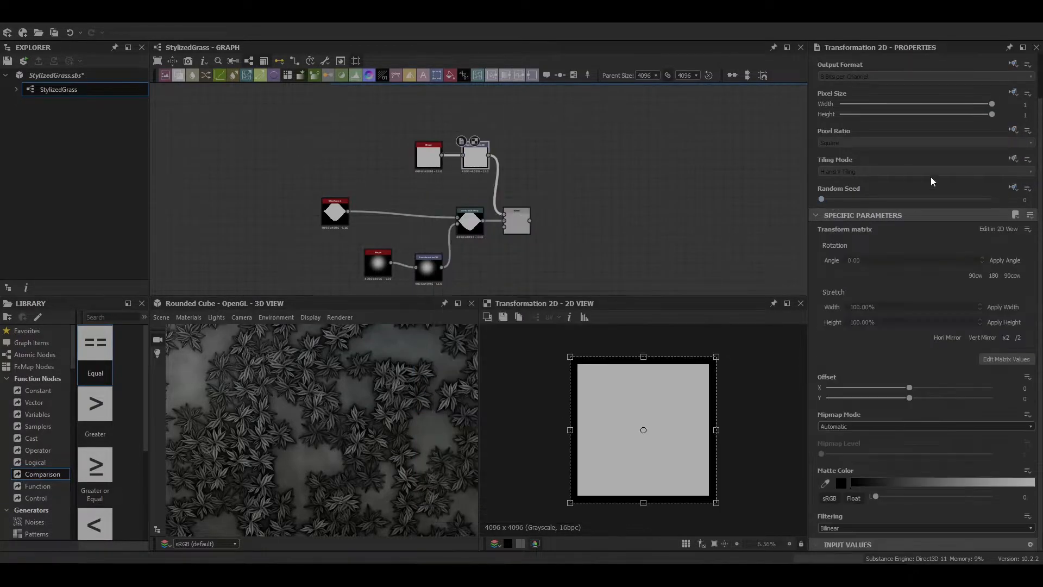
mouse_move(656, 463)
left_mouse_down()
mouse_move(640, 451)
mouse_move(671, 448)
left_mouse_up()
Duplicate the Multiply Blend, combine the transformed square with the Waveform, feed it into the Directional Warp and rearrange the nodes.
left_click(515, 220)
left_click(475, 157)
left_click_drag(514, 220, 427, 202, "alt")
left_click_drag(488, 155, 414, 195)
left_click_drag(348, 212, 416, 202)
left_click_drag(442, 201, 464, 223)
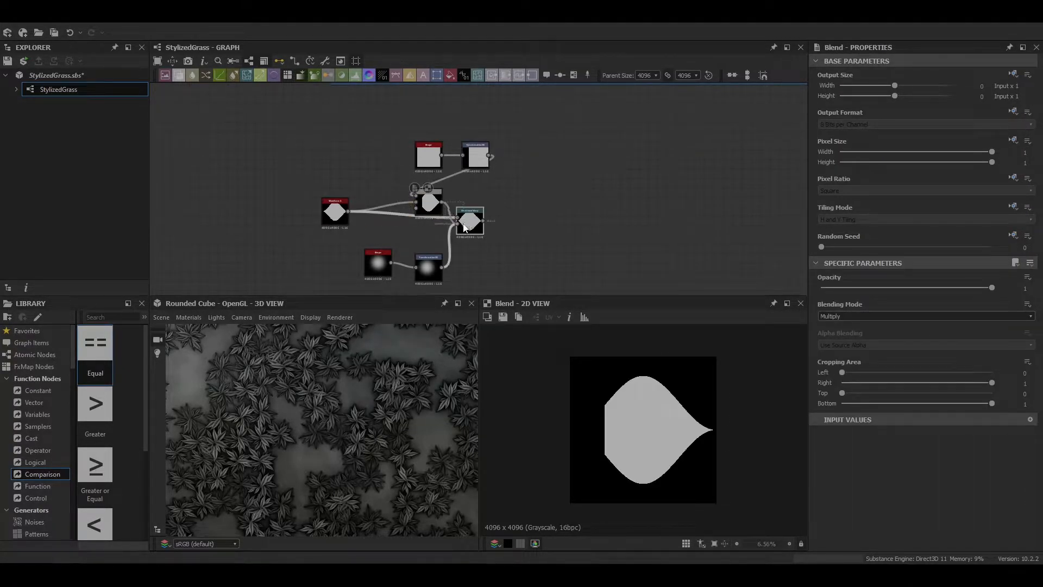
left_click(471, 236)
left_click_drag(475, 162, 364, 161)
left_click(437, 255)
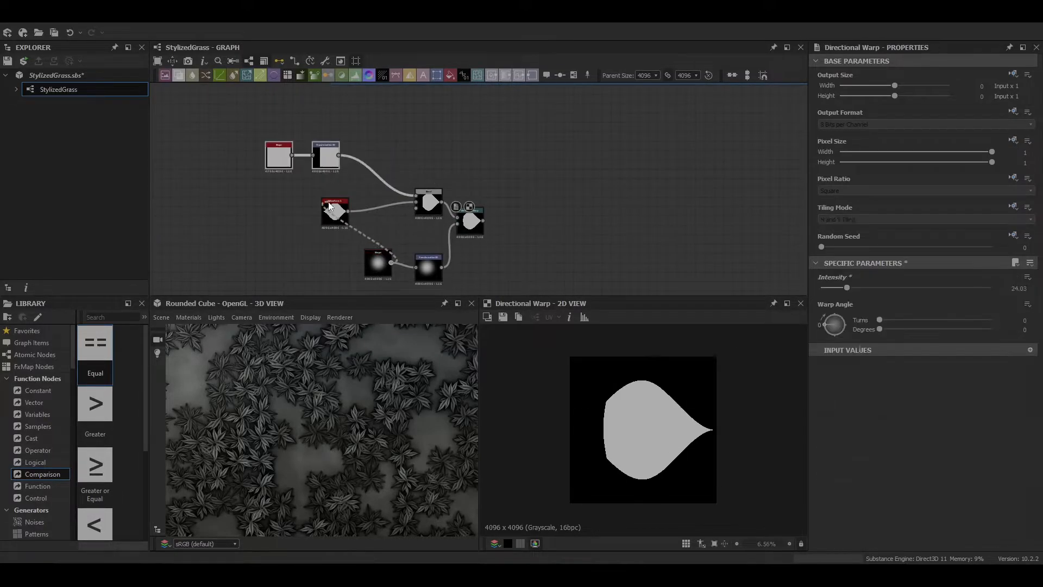
Duplicate the Directional Warp and insert the copy after the square's Transformation 2D.
left_click_drag(328, 202, 454, 232)
left_click(472, 222)
key("ctrl+d")
left_click_drag(338, 155, 361, 166)
double_click(371, 169)
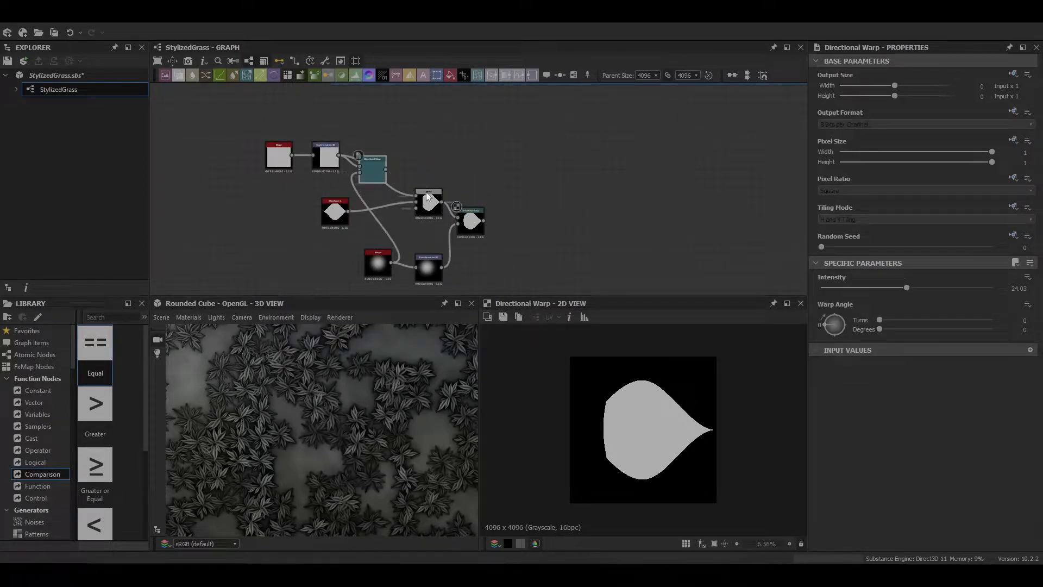
Change the copied Directional Warp's angle, raise its intensity and shift the square in the Transformation 2D to trim the petal base.
double_click(429, 202)
left_click(382, 173)
mouse_move(827, 324)
left_mouse_down()
mouse_move(839, 343)
mouse_move(820, 321)
left_mouse_up()
left_click_drag(911, 288, 998, 288)
left_click(1019, 288)
left_click(326, 156)
left_click_drag(627, 425, 637, 425)
scroll(637, 424, "down", 1)
Add a Blend node after the petal's final Directional Warp and move it clear of the warp.
left_click(470, 221)
key("space")
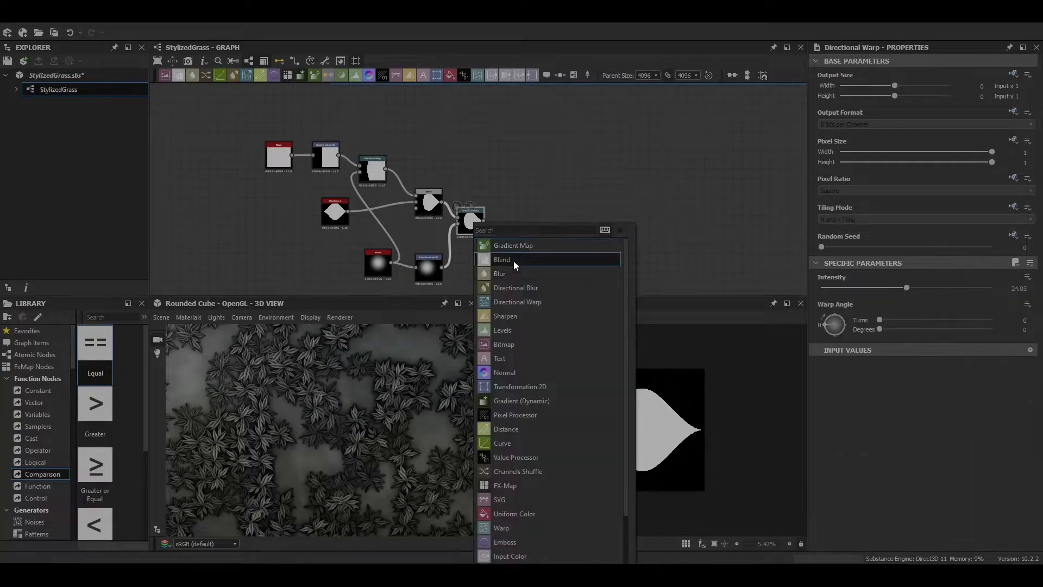
left_click(513, 259)
left_click_drag(518, 220, 574, 220)
Add a Gradient Linear 1, connect it to the new Blend and set the blending mode to Multiply.
key("space")
type("gra")
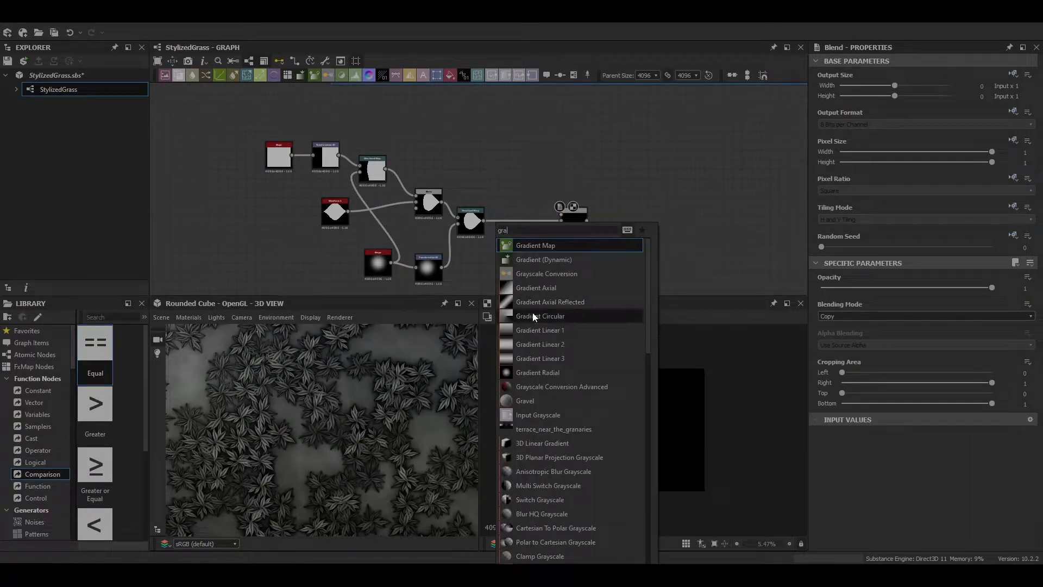
left_click(533, 329)
left_click_drag(507, 277, 564, 212)
double_click(568, 216)
left_click(838, 314)
left_click(839, 348)
Insert a Levels node between the gradient and the Blend and raise its black input level to about the midpoint.
key("space")
type("lev")
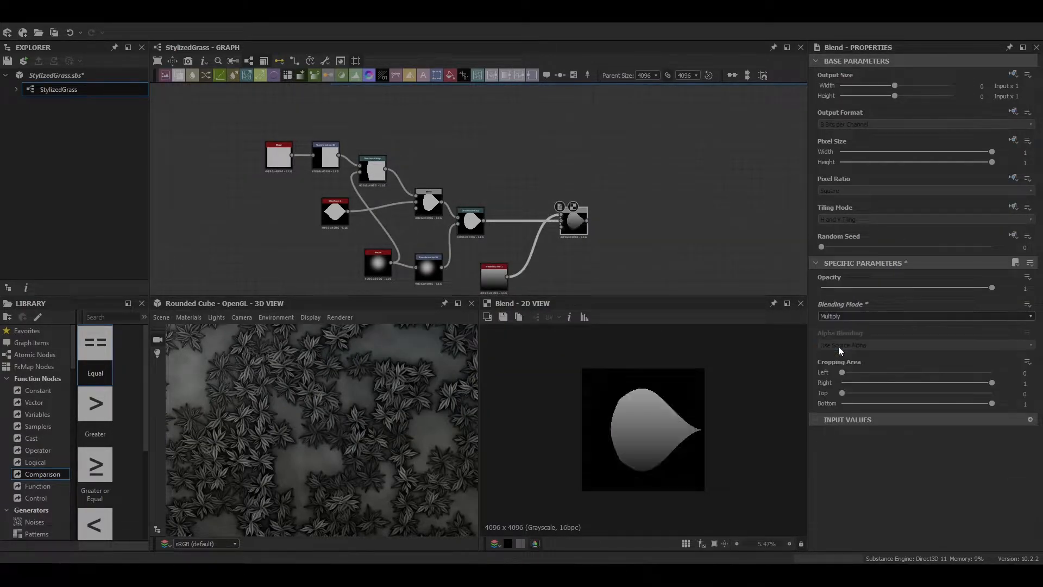
left_click(559, 249)
left_click_drag(828, 404, 802, 406)
double_click(572, 220)
left_click(531, 249)
left_click_drag(828, 306, 925, 309)
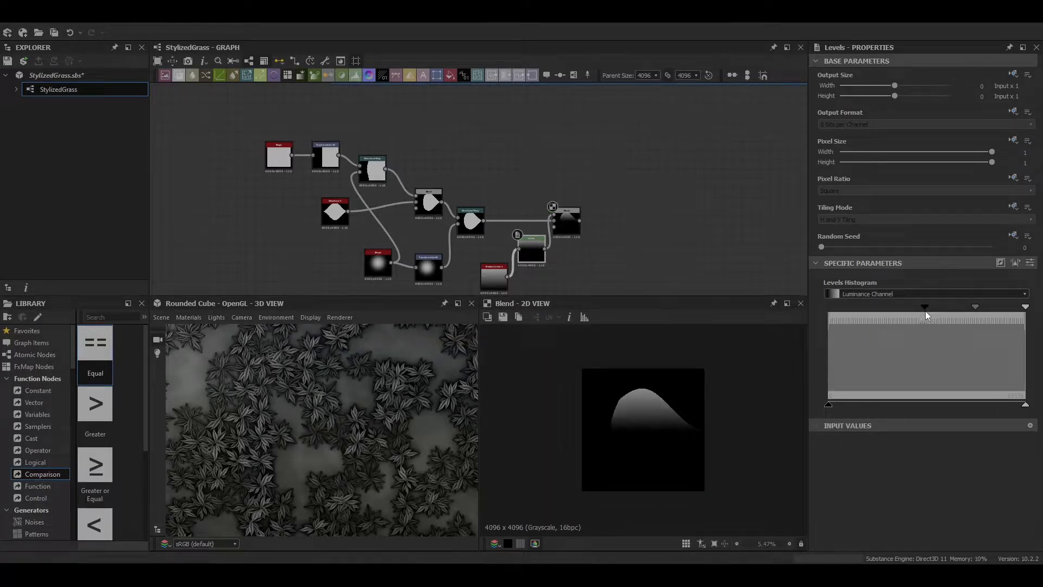
Add a Mirror Grayscale after the Blend to mirror the shaded petal half on the Y axis.
left_click(568, 220)
key("space")
type("mi")
left_click(611, 259)
scroll(811, 484, "down", 1)
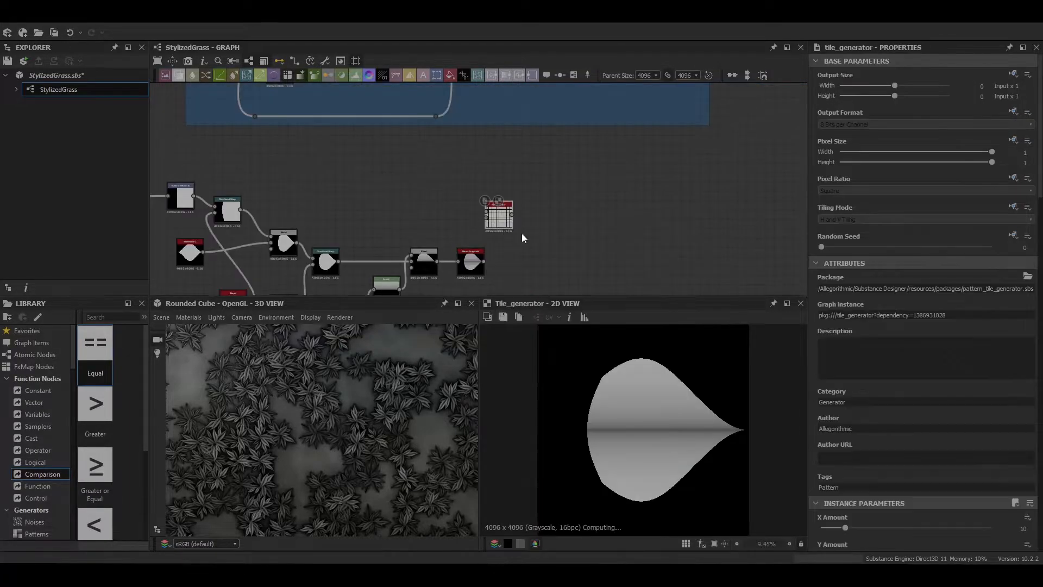
Configure the Tile Generator with X Amount 5 and Y Amount 1, and rotate the strips diagonally with a Transformation 2D.
left_click_drag(869, 398, 824, 424)
key("space")
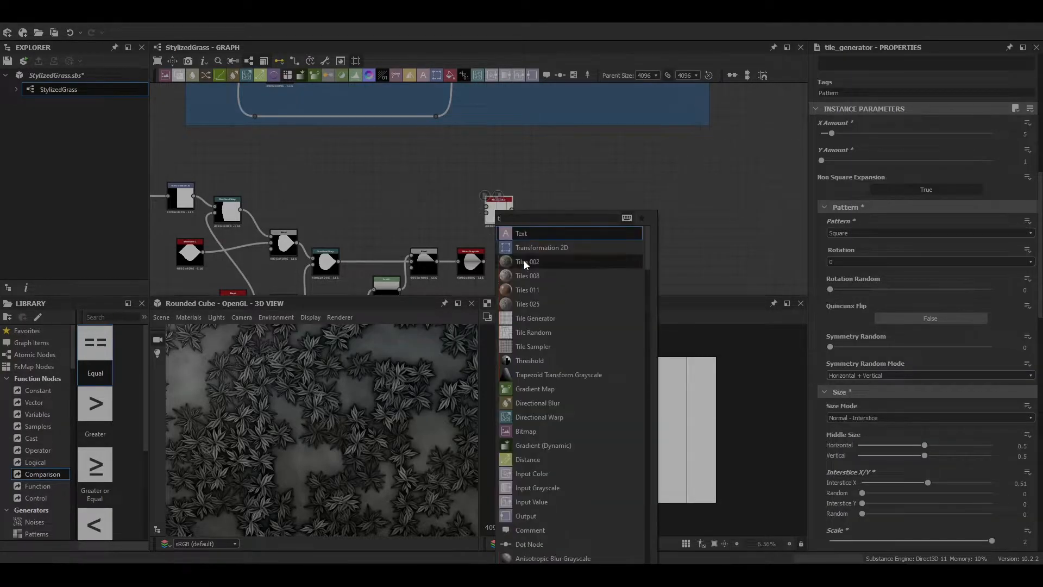
left_click(520, 254)
left_click_drag(710, 368, 647, 339)
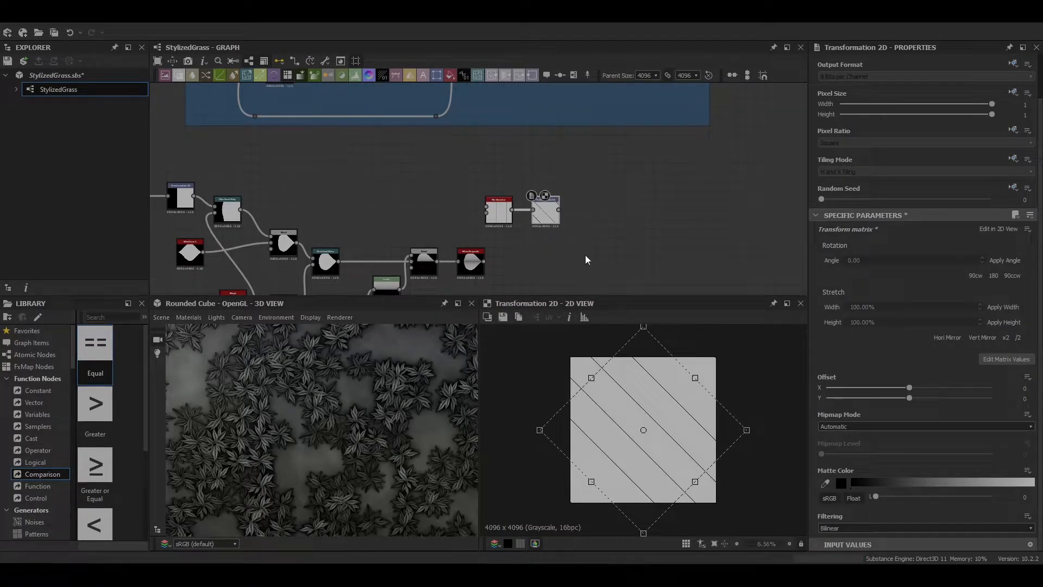
Add a Mirror Grayscale after the Transformation 2D to form chevrons, and raise the Tile Generator's X Amount.
key("space")
type("mirror")
key("Return")
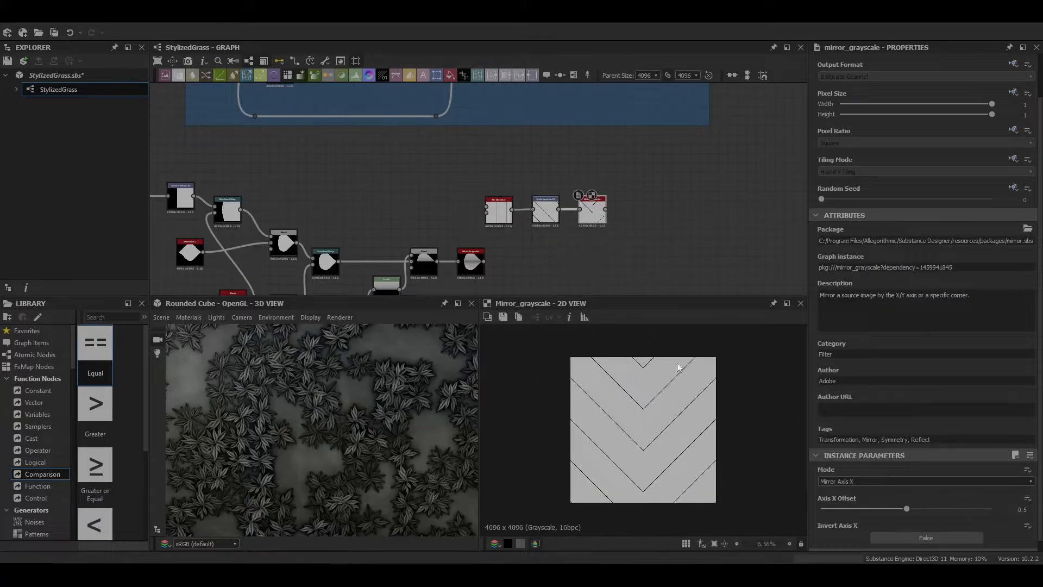
double_click(494, 205)
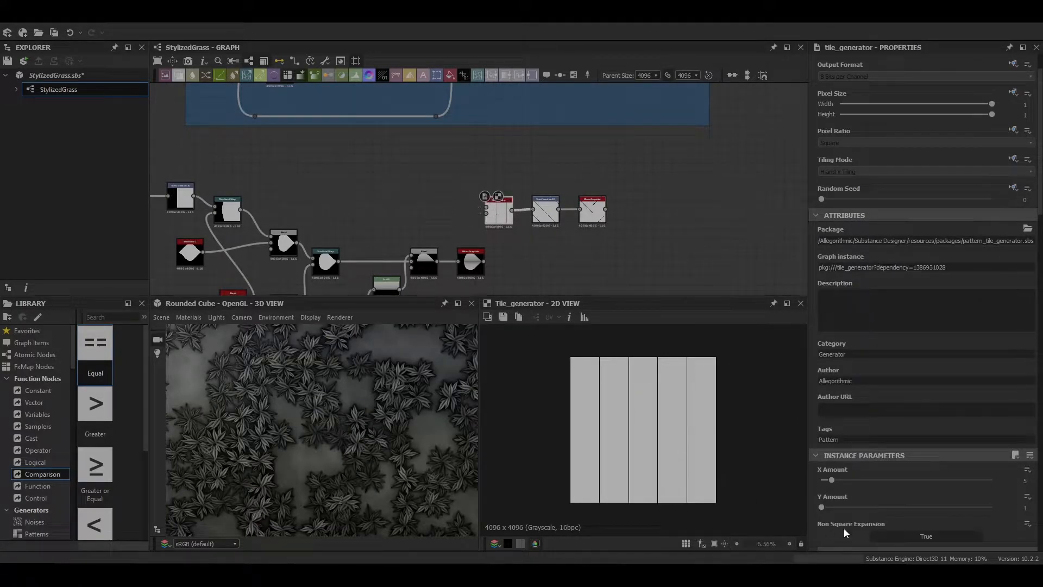
left_click(840, 480)
Add a Transformation 2D after the chevron mirror and rotate the pattern 90° so the chevrons point sideways.
double_click(591, 214)
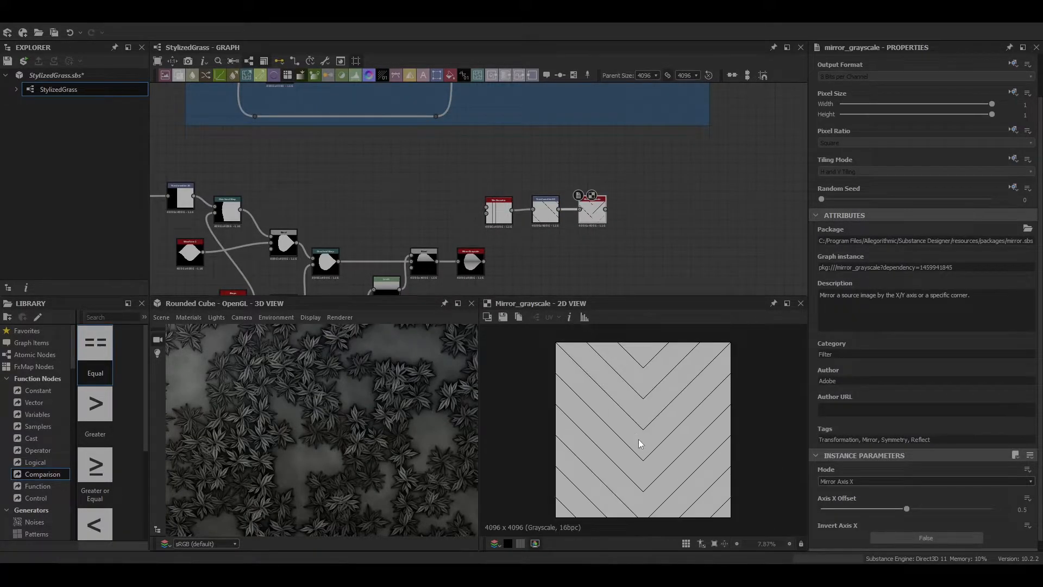
key("space")
type("tr")
key("Return")
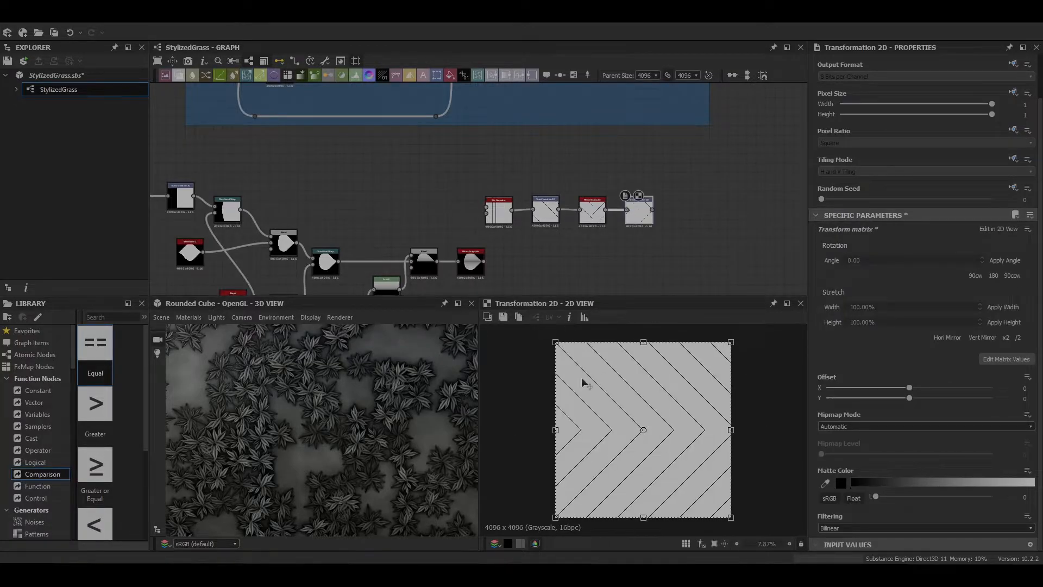
Add a Blend after the mirrored petal, move the chevron nodes closer and connect the chevron pattern to it.
left_click(471, 261)
key("space")
type("bl")
key("Return")
left_click_drag(665, 237, 484, 190)
left_click_drag(630, 202, 499, 188)
left_click(520, 258)
left_click_drag(519, 257, 575, 261)
left_click_drag(522, 196, 561, 259)
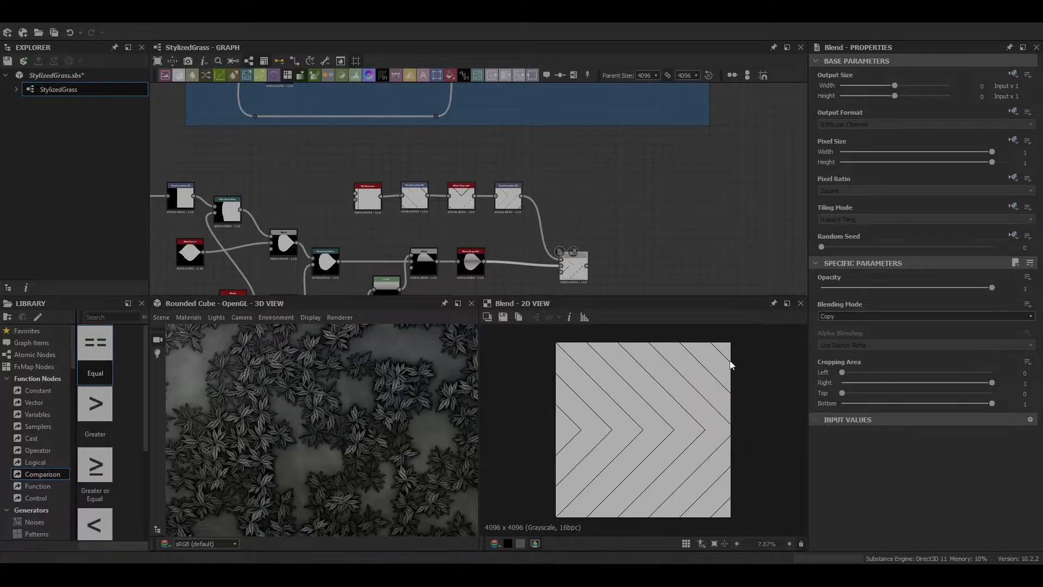
Set the blending mode of the petal and chevron Blend to Multiply.
left_click(847, 316)
left_click(839, 353)
left_click(840, 316)
left_click(837, 349)
scroll(700, 433, "up", 5)
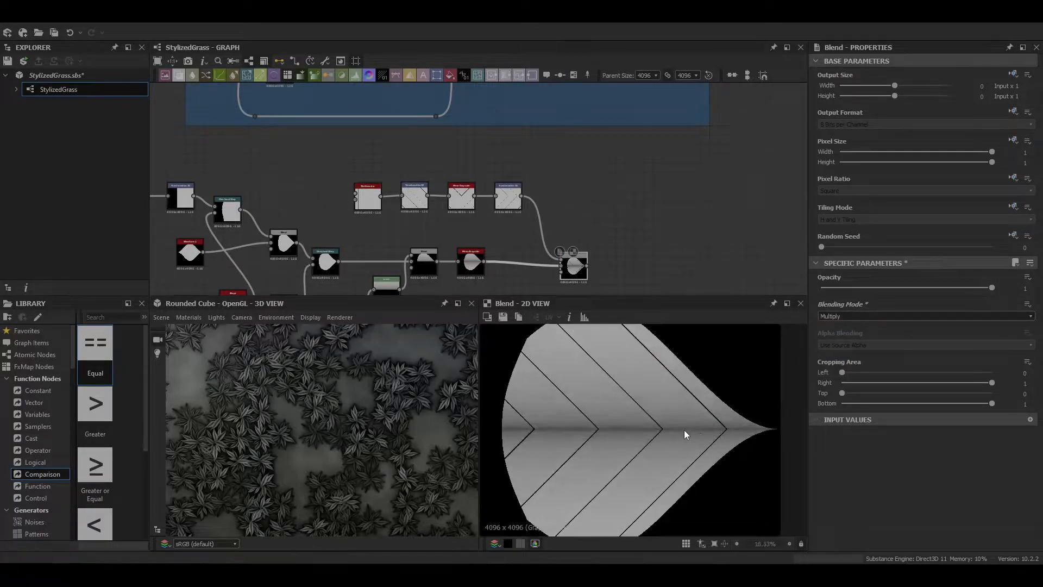
Insert a Levels node between the chevron Transformation 2D and the Blend to lighten the vein lines.
left_click(514, 187)
left_click(542, 234)
key("space")
type("le")
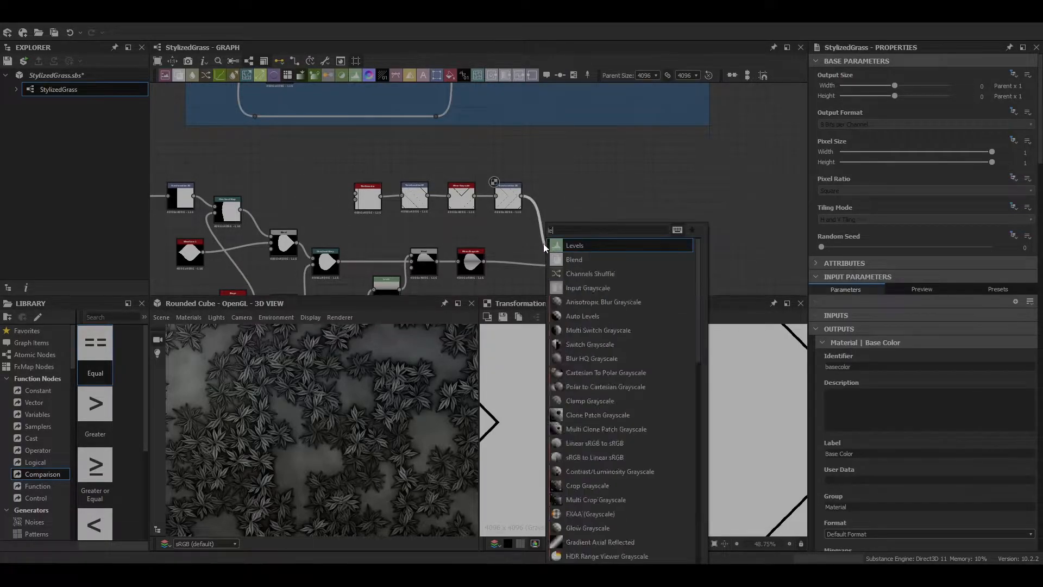
key("Return")
left_click(575, 265)
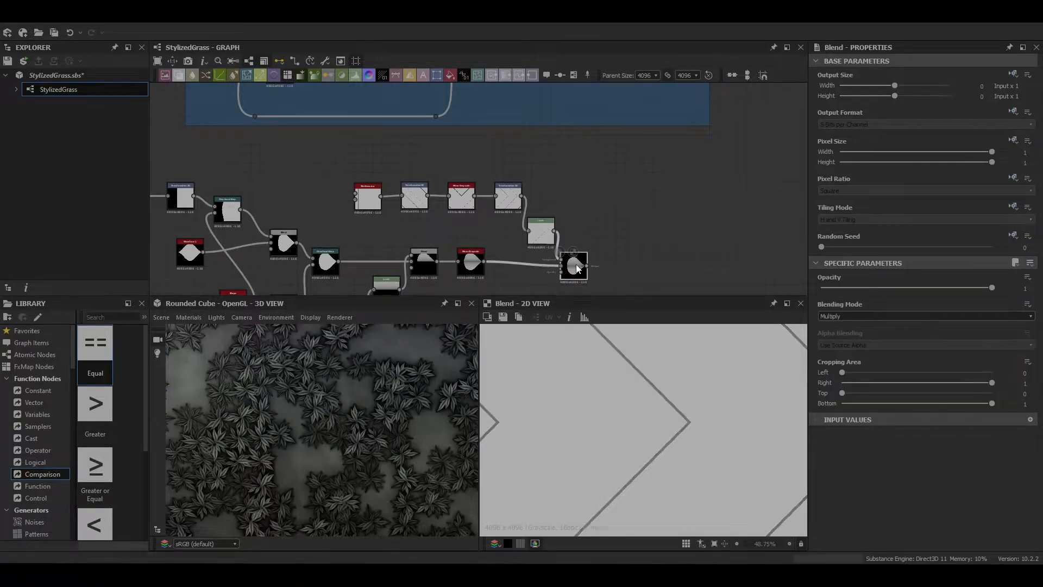
scroll(560, 234, "down", 3)
Insert a Slope Blur Grayscale on the chevron branch before the Blend and feed a Clouds 1 noise into it.
key("space")
type("slope")
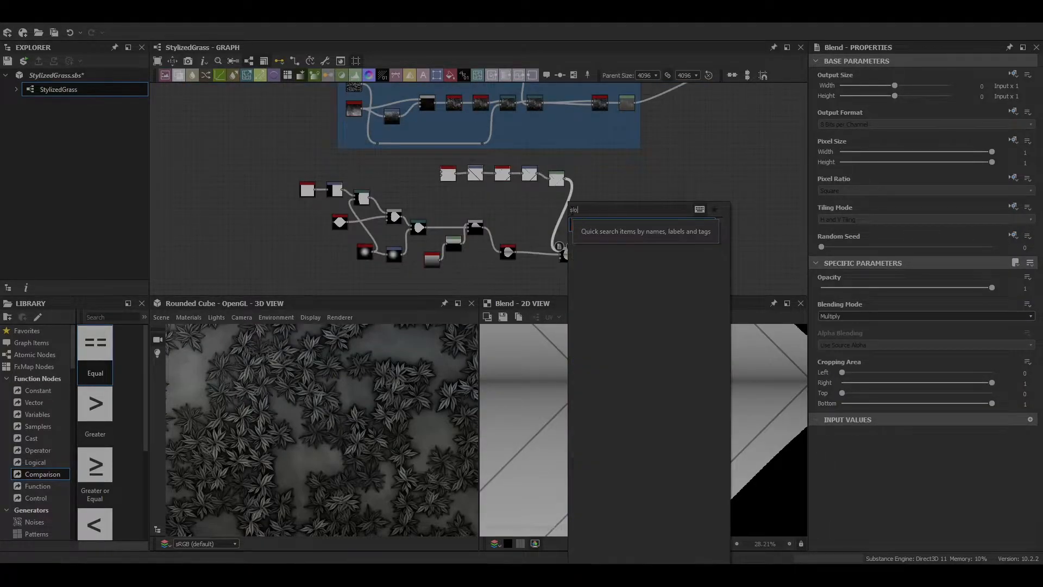
left_click(607, 232)
key("space")
type("clouds")
left_click(541, 227)
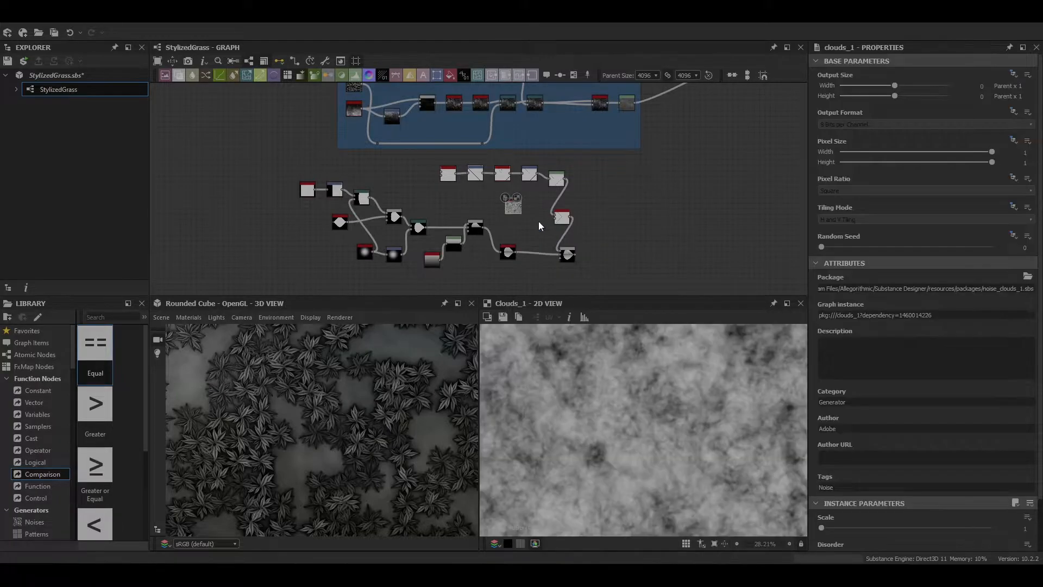
left_click_drag(529, 206, 556, 218)
Raise the Slope Blur Grayscale's samples to the maximum and lower its intensity to slightly distort the veins.
double_click(563, 216)
scroll(869, 462, "down", 2)
left_click_drag(864, 472, 994, 472)
scroll(832, 530, "down", 1)
left_click(823, 501)
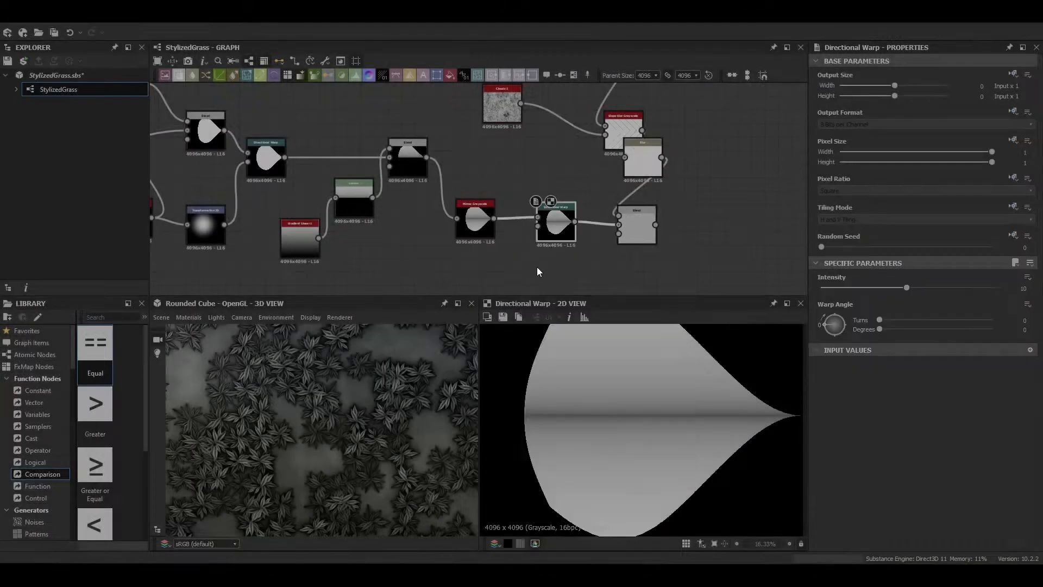
Add a Perlin Noise, feed it into the Directional Warp after the mirrored petal and lower the noise scale.
key("space")
type("per")
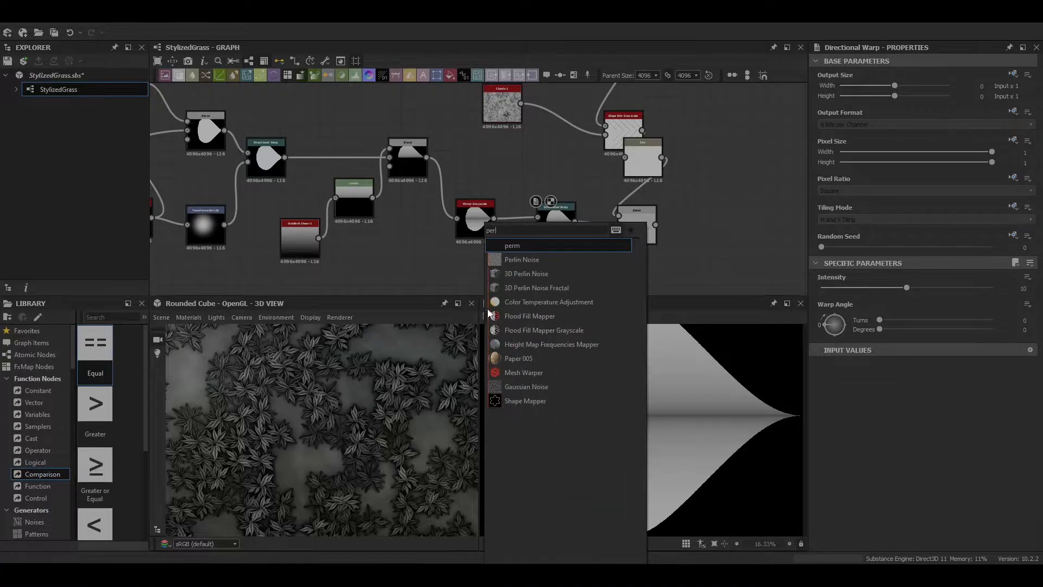
left_click(520, 259)
left_click_drag(506, 265, 538, 220)
double_click(553, 226)
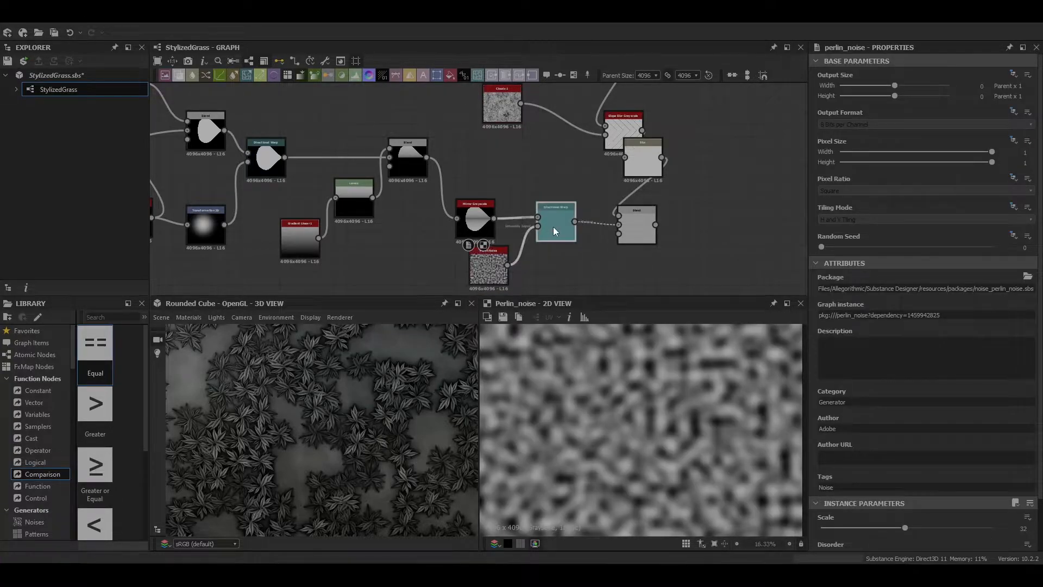
left_click(500, 271)
scroll(841, 525, "down", 1)
left_click_drag(904, 471, 846, 474)
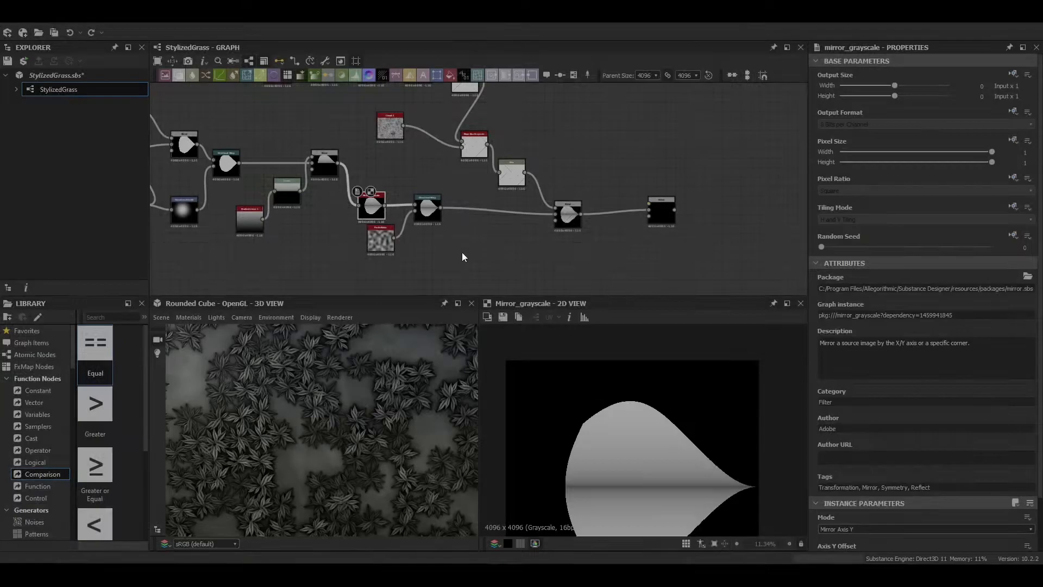
Add a Non Uniform Blur Grayscale, connect the mirrored petal to both its inputs and lower the blur intensity.
key("space")
type("non")
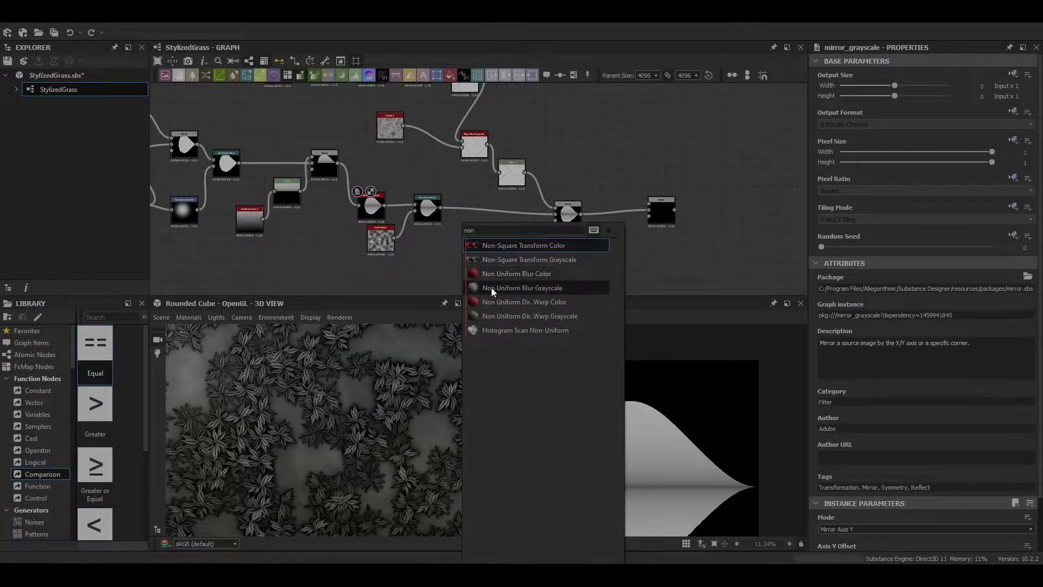
left_click(491, 288)
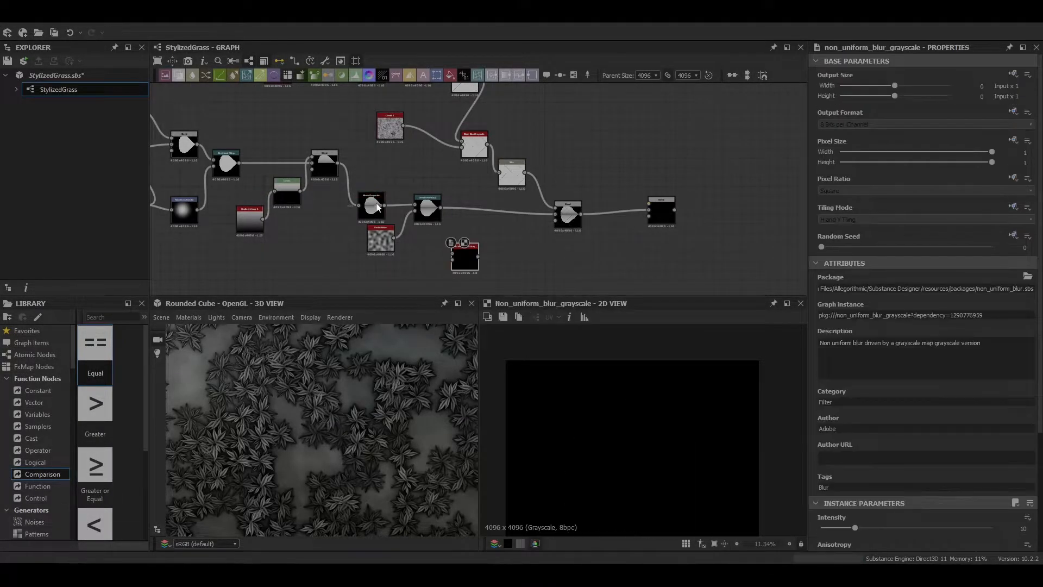
left_click_drag(403, 221, 452, 252)
left_click_drag(384, 206, 452, 259)
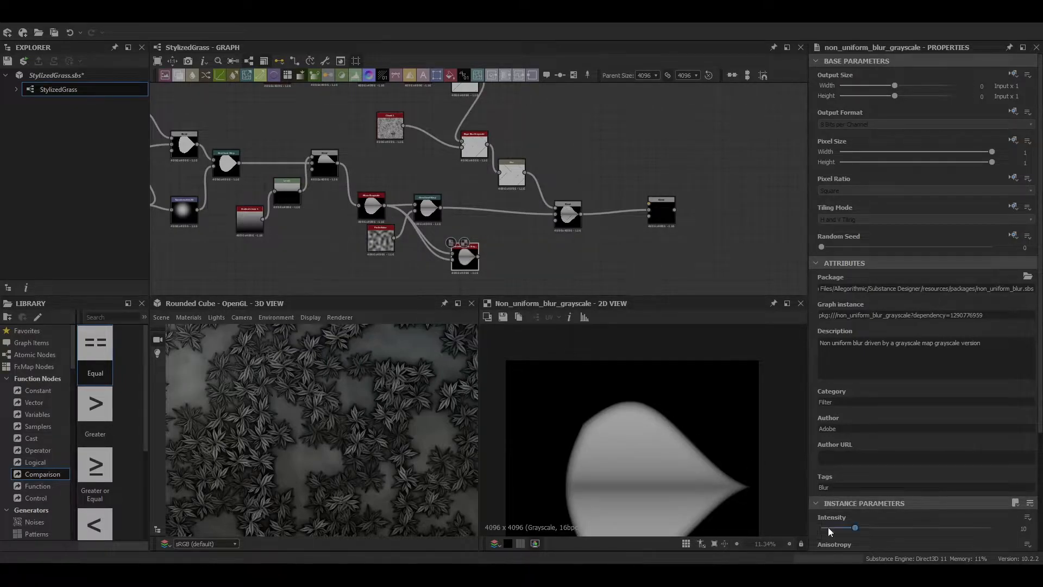
left_click_drag(847, 526, 820, 525)
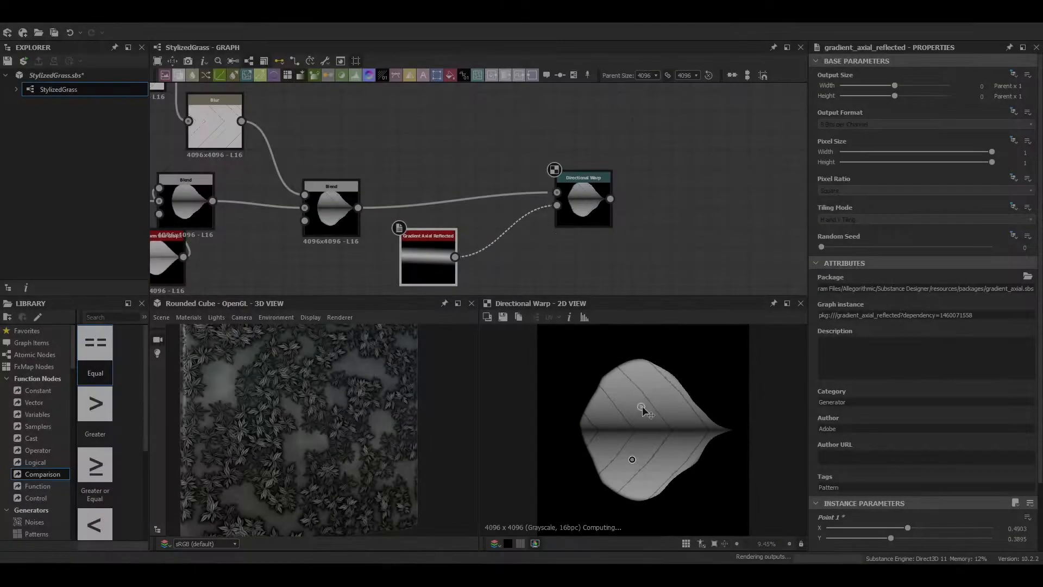
Reposition the Gradient Axial Reflected's points around the petal's midrib and insert an Invert Grayscale before the Directional Warp.
left_click_drag(643, 410, 645, 414)
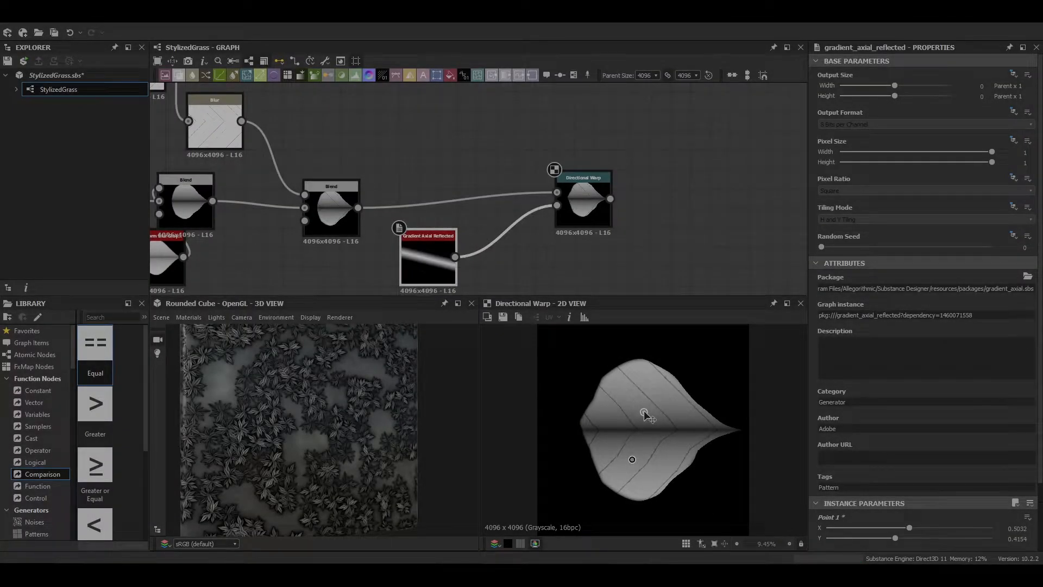
left_click_drag(640, 464, 643, 457)
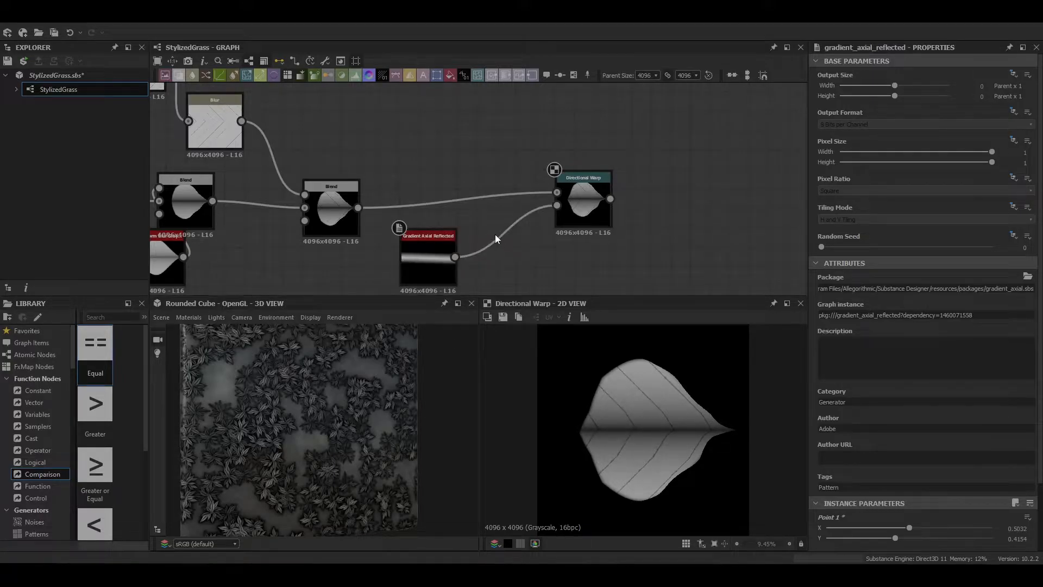
key("space")
type("in")
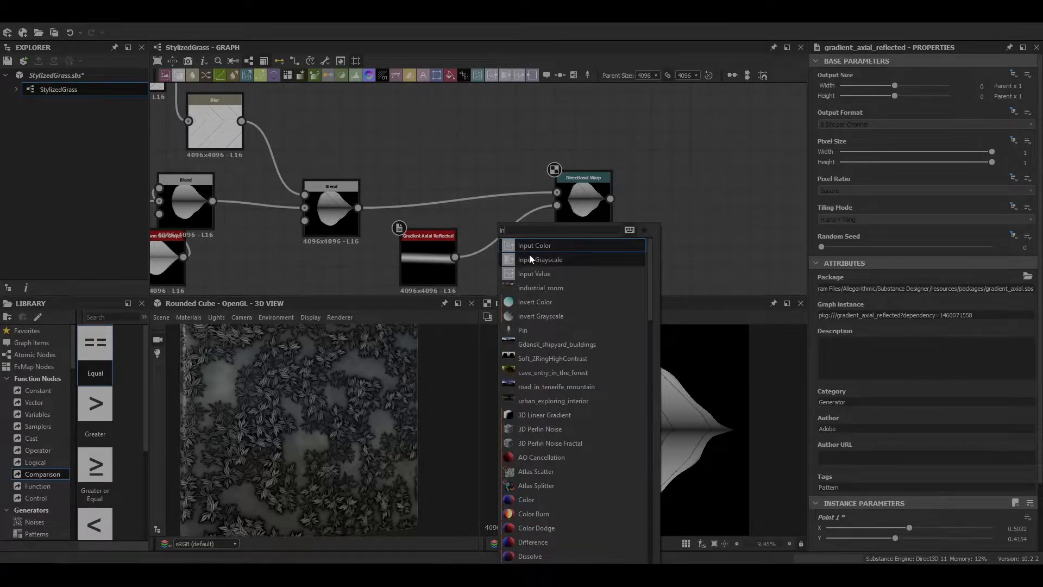
left_click(549, 317)
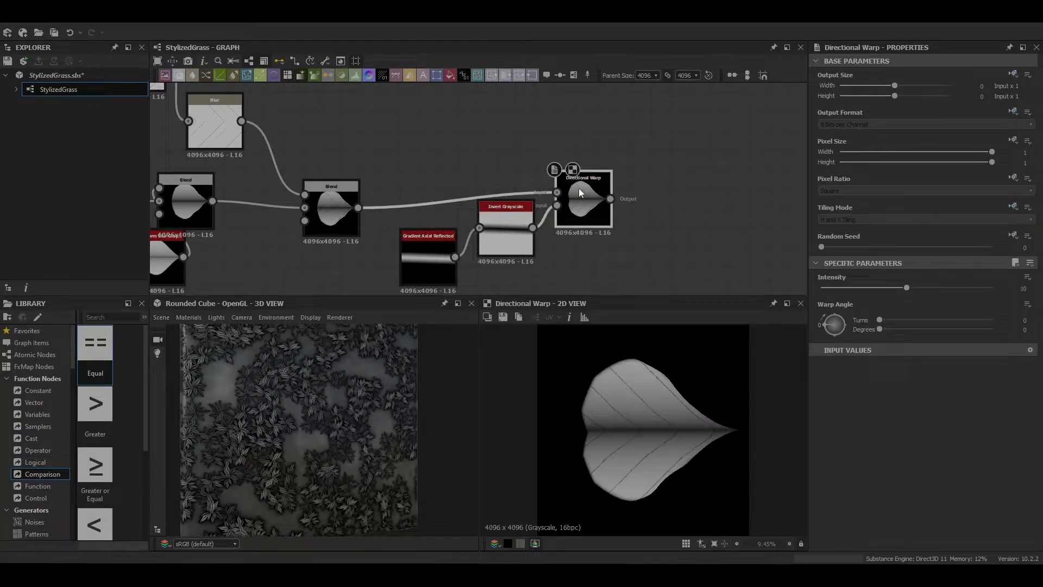
left_click(420, 269)
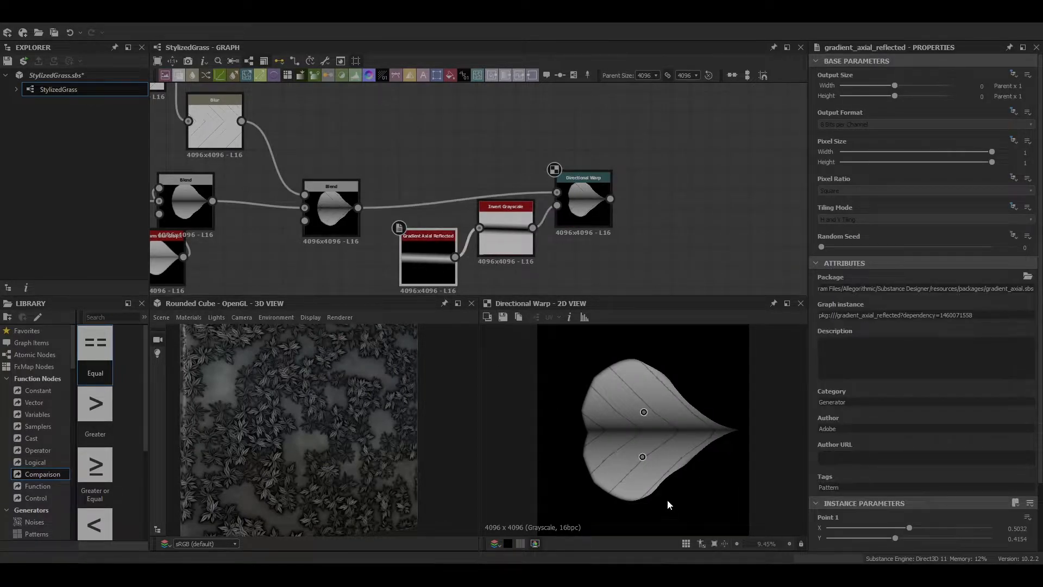
left_click_drag(643, 456, 645, 459)
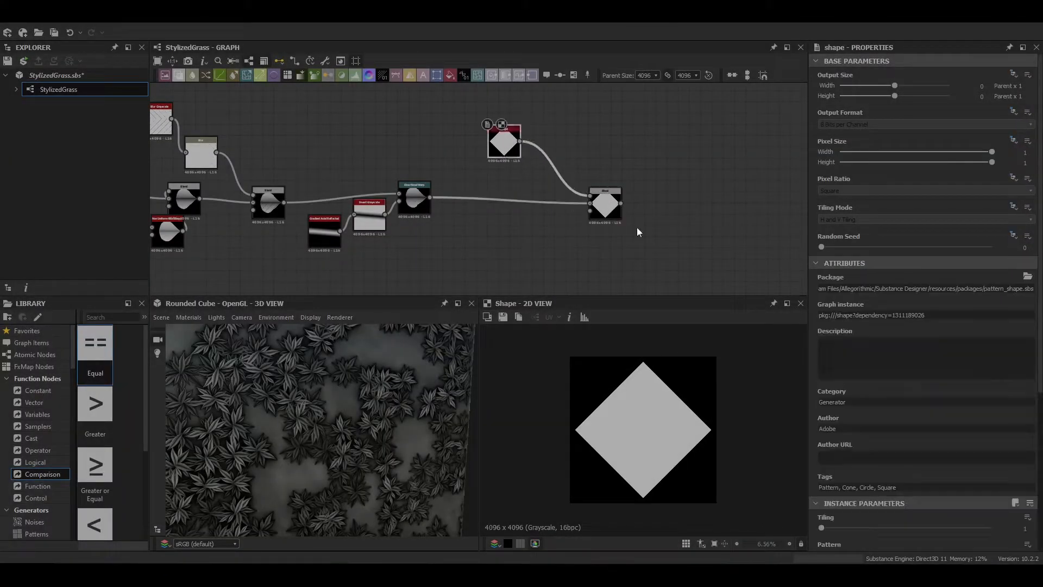
Change the blending mode of the Blend that combines the diamond Shape with the petal and preview it.
left_click(924, 316)
left_click(924, 324)
double_click(605, 203)
Move the diamond Shape aside, duplicate it and reduce the copy's scale.
left_click(511, 142)
left_click_drag(513, 142, 478, 130)
scroll(479, 130, "up", 6)
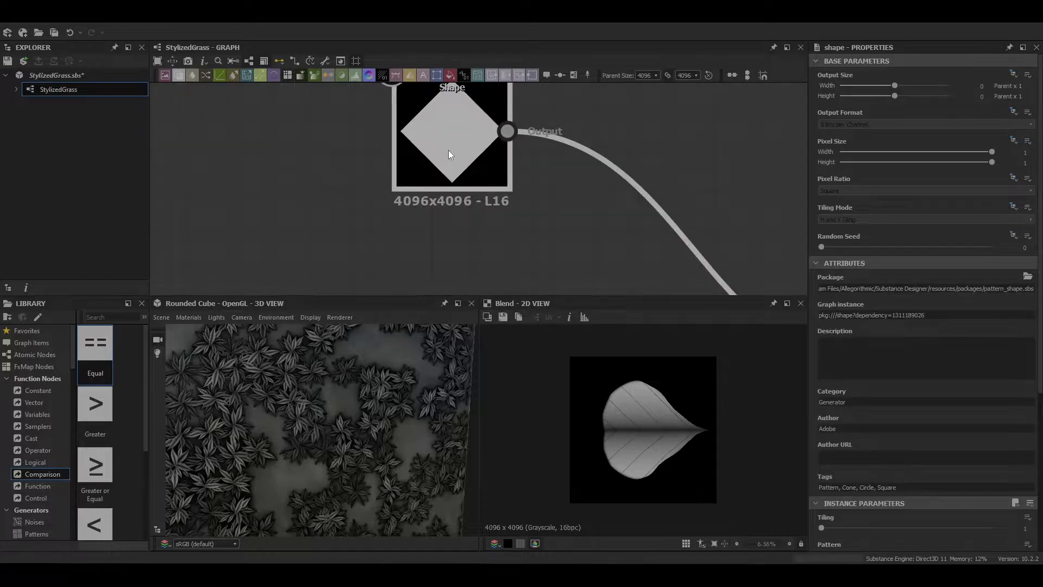
middle_click_drag(479, 286, 481, 220)
key("ctrl+d")
scroll(1033, 457, "down", 4)
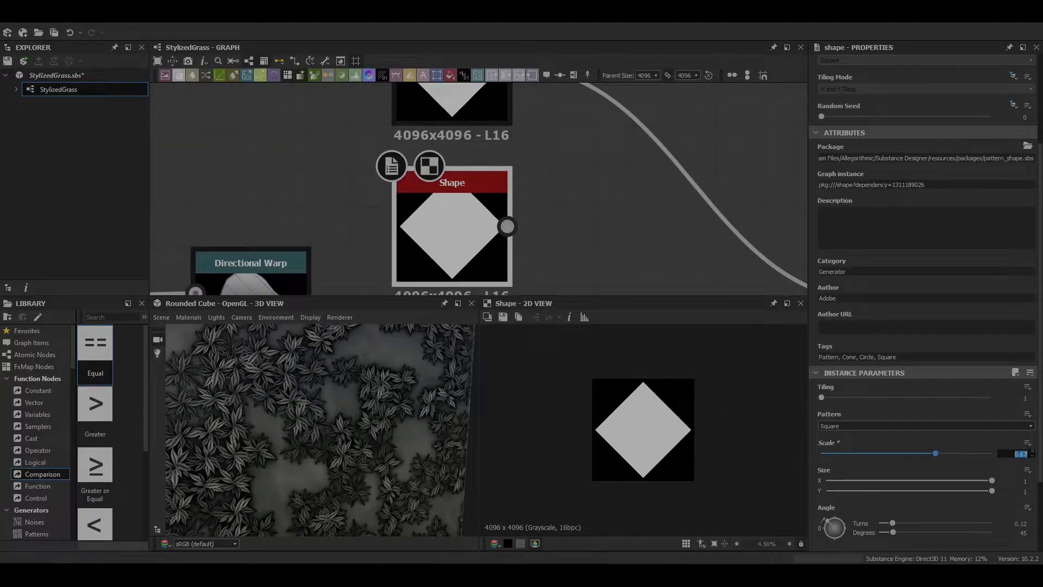
key("Return")
Combine the large and small diamond Shapes in the new Blend, set to Subtract, to form a diamond frame.
scroll(463, 180, "down", 5)
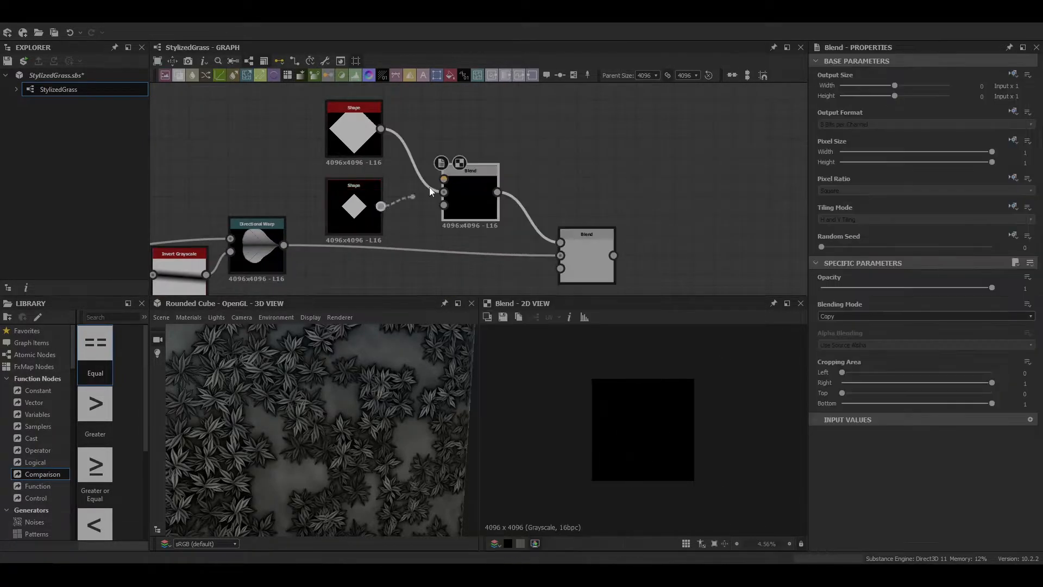
left_click(874, 316)
left_click(843, 346)
left_click(847, 316)
left_click(847, 340)
left_click(353, 205)
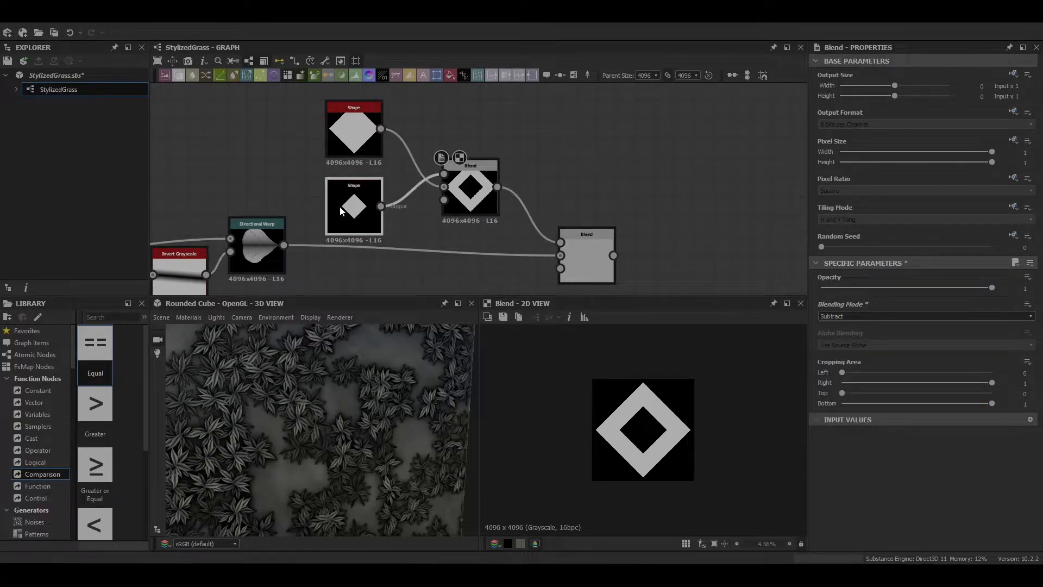
Set the smaller diamond Shape's scale to 0.5 so the diamond frame becomes thinner.
scroll(830, 498, "down", 2)
scroll(829, 497, "down", 2)
left_click_drag(878, 454, 908, 454)
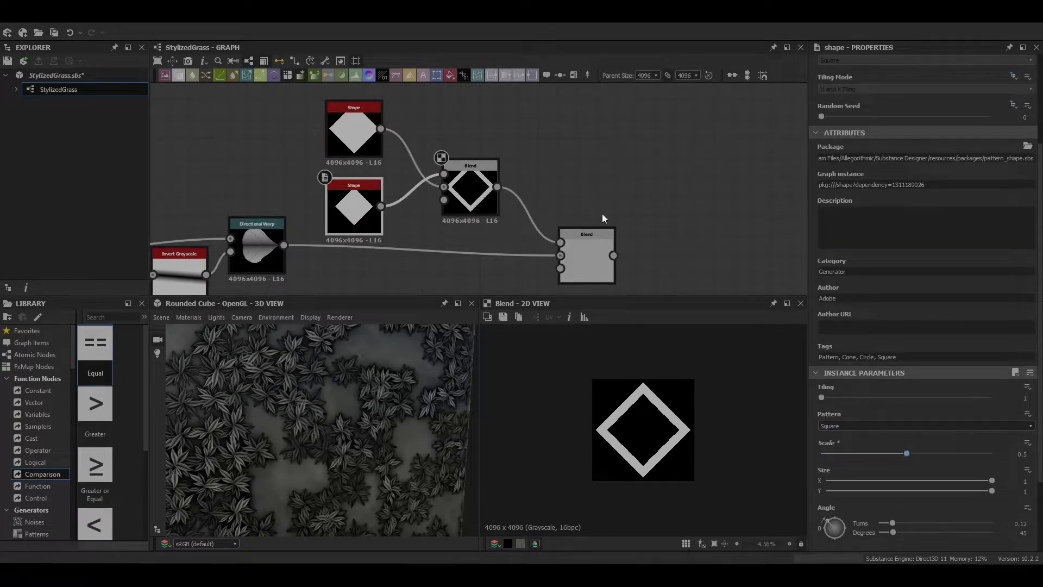
Set the Blend that joins the diamond frame with the petal to Max (Lighten).
double_click(576, 233)
left_click(844, 317)
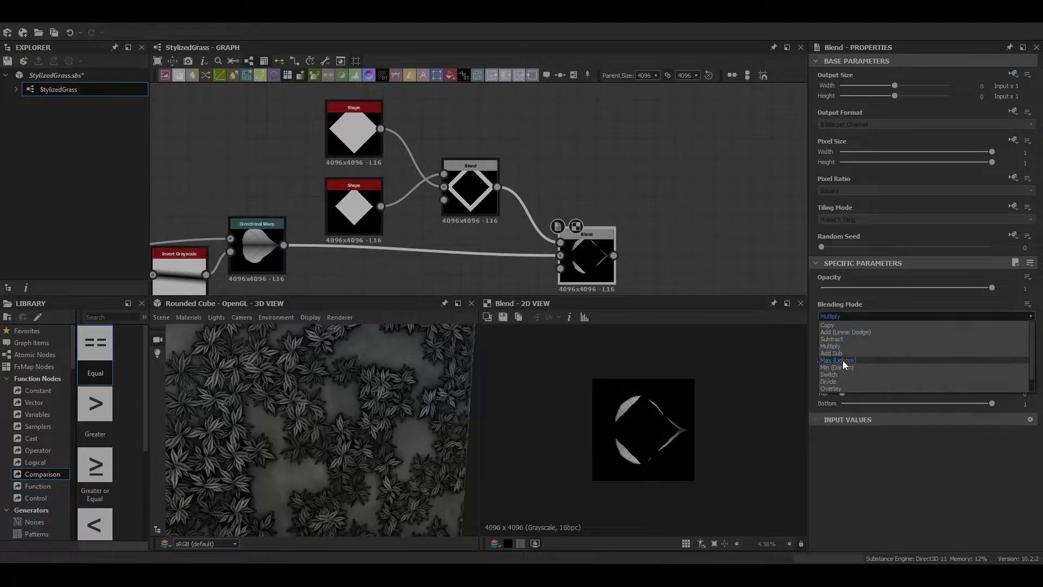
left_click(833, 360)
key("f")
scroll(470, 177, "down", 4)
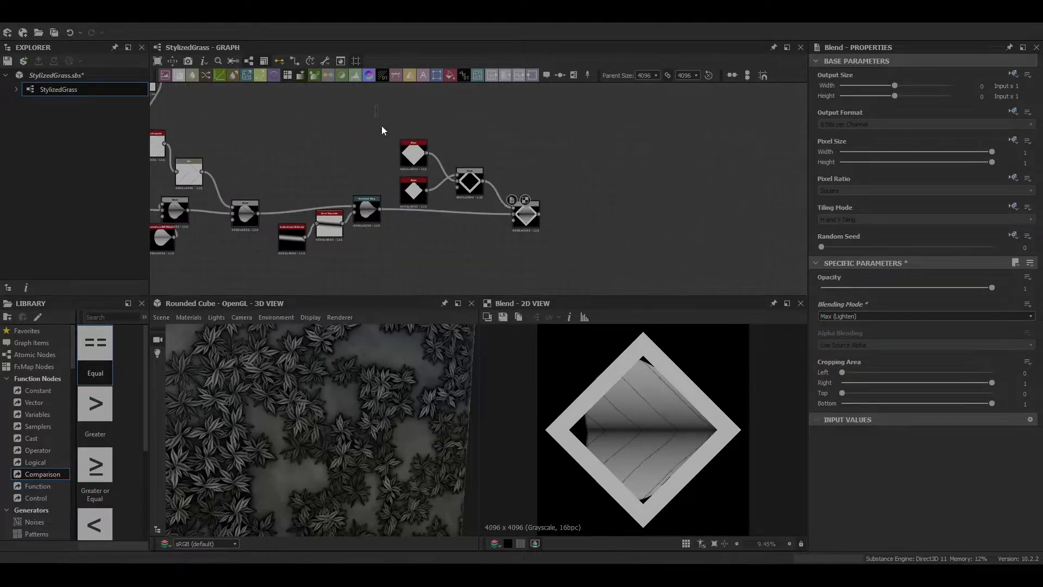
Move the diamond frame nodes aside and insert a Transformation 2D between their Blend and the petal Blend.
left_click_drag(465, 180, 395, 116)
left_click(477, 188)
key("space")
type("tr")
left_click(511, 211)
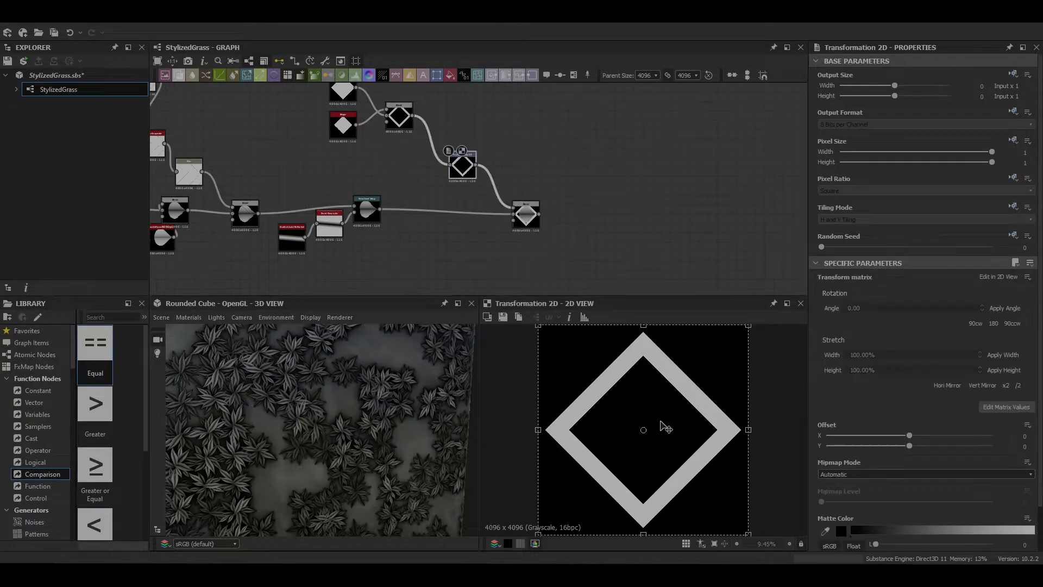
Set the Transformation 2D to No Tiling, shrink the diamond frame and place it on the petal at offset about X -0.38, Y -0.01.
left_click_drag(657, 425, 697, 425)
double_click(525, 216)
left_click(464, 167)
left_click(1012, 206)
left_click(986, 248)
scroll(955, 221, "up", 3)
scroll(644, 433, "down", 3)
left_click_drag(729, 491, 667, 429, "shift")
left_click_drag(632, 394, 680, 432)
scroll(655, 434, "up", 3)
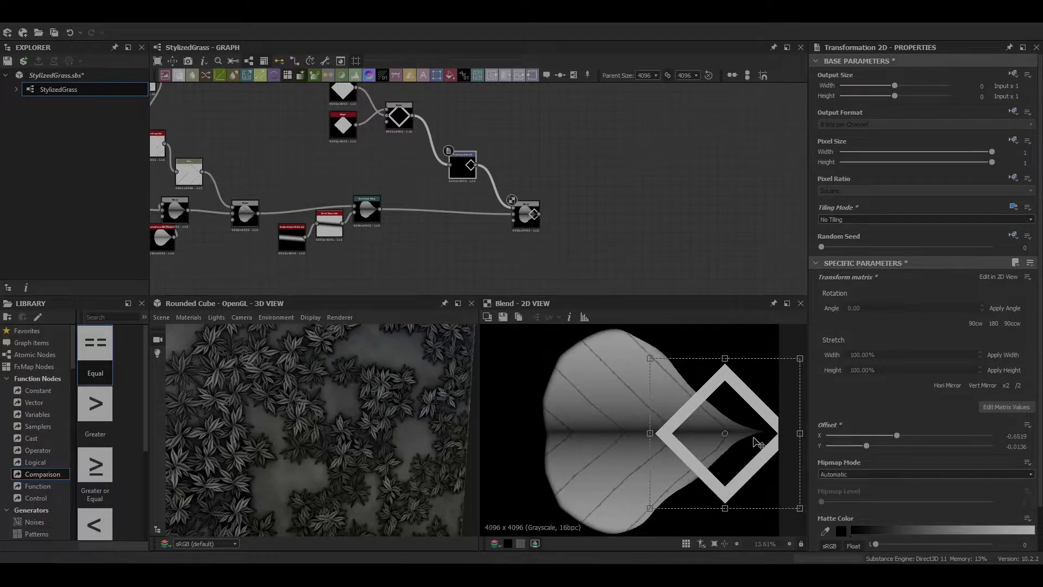
Insert a Warp between the diamond frame Blend and the Transformation 2D.
key("space")
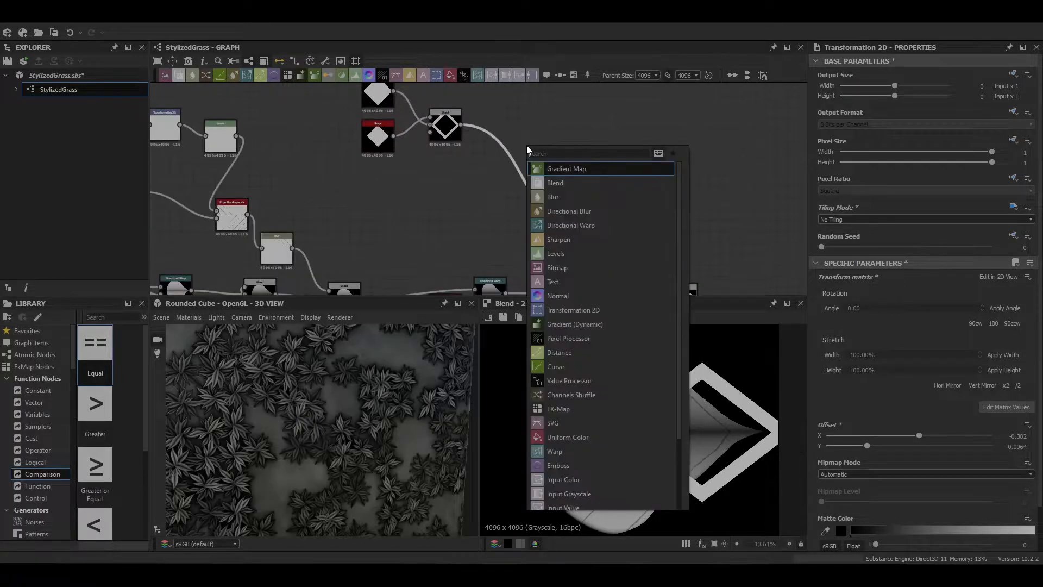
type("warp")
key("Return")
Add a Directional Noise as the Warp's gradient input and set the Warp intensity to 0.02.
key("space")
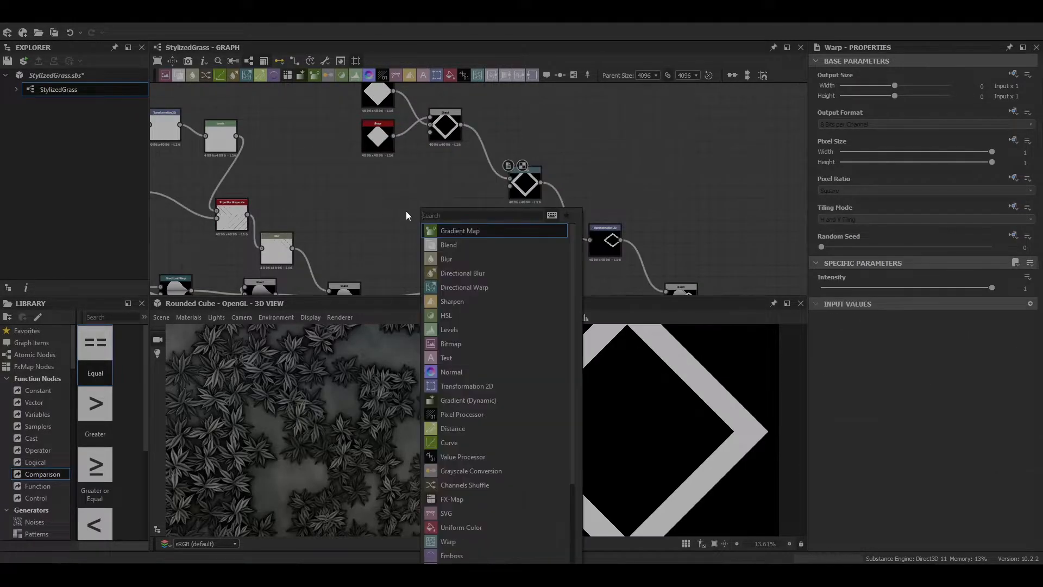
type("dit")
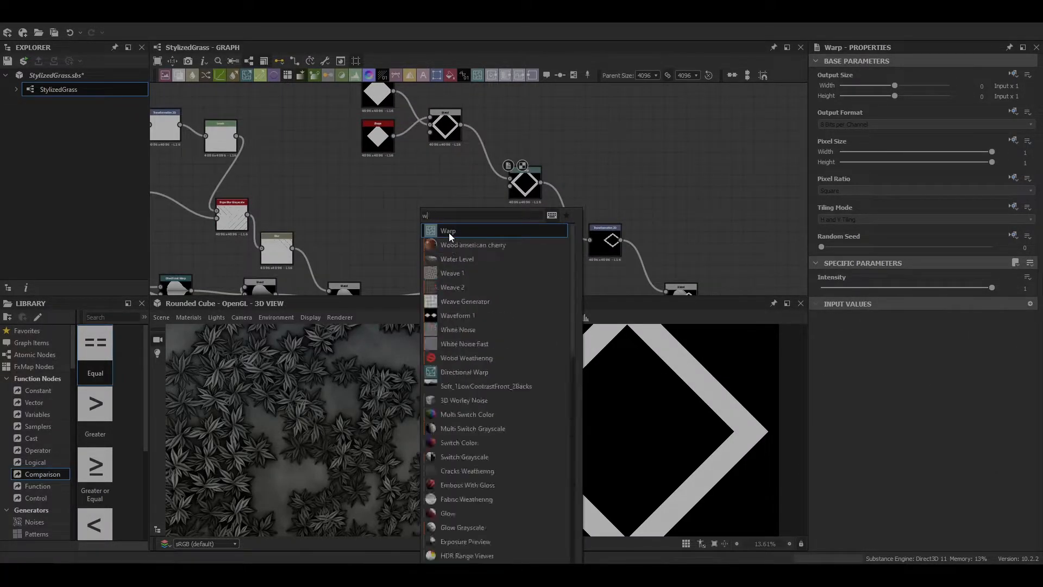
key("BackSpace")
left_click(449, 329)
left_click_drag(438, 203, 510, 185)
double_click(535, 188)
left_click_drag(853, 288, 825, 295)
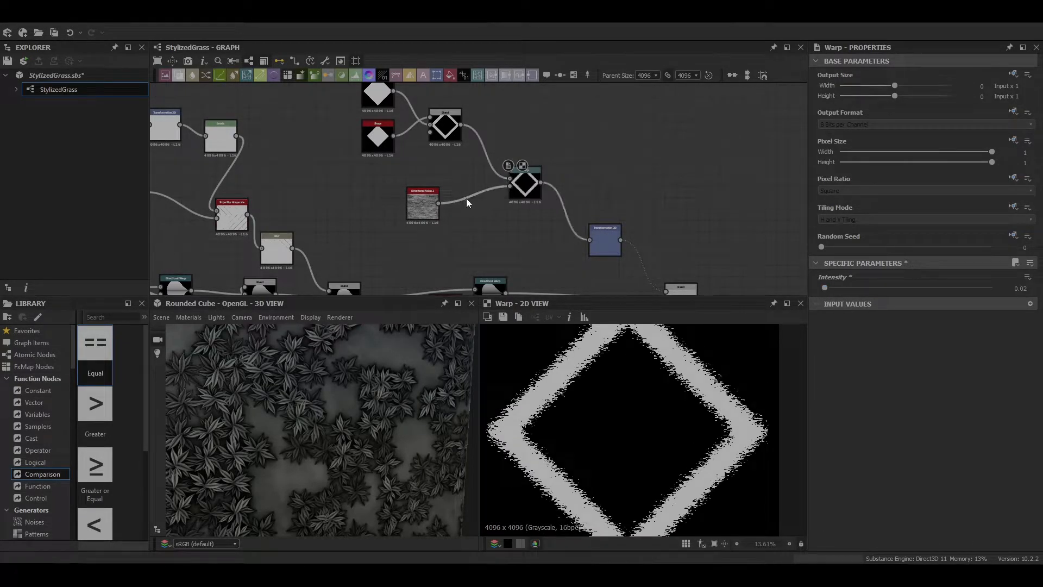
Insert a Blur after the directional noise and lower the Warp's intensity to smooth the jagged frame.
key("space")
left_click(489, 240)
left_click(839, 288)
double_click(525, 192)
left_click_drag(869, 288, 824, 291)
Insert a Blur between the Warp and the Transformation 2D of the diamond frame.
left_click(528, 192)
key("space")
left_click(549, 239)
scroll(574, 427, "down", 1)
scroll(576, 431, "down", 1)
left_click(585, 259)
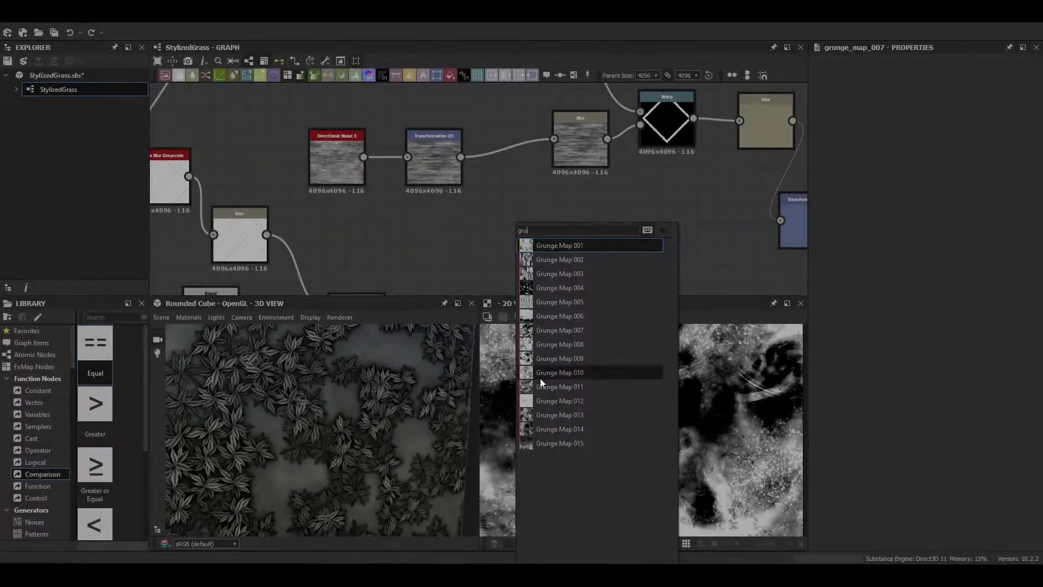
left_click(540, 378)
key("Delete")
Add a Grunge Map 001 below the noise chain and shift the Warp to make room before the Blur.
key("space")
type("gru")
left_click(494, 248)
left_click_drag(509, 247, 548, 208)
key("f")
scroll(642, 441, "up", 1)
left_click_drag(664, 130, 625, 130)
Insert a Directional Warp after the Warp, driven by Grunge Map 001, with intensity 13.27.
key("space")
type("di")
left_click(728, 158)
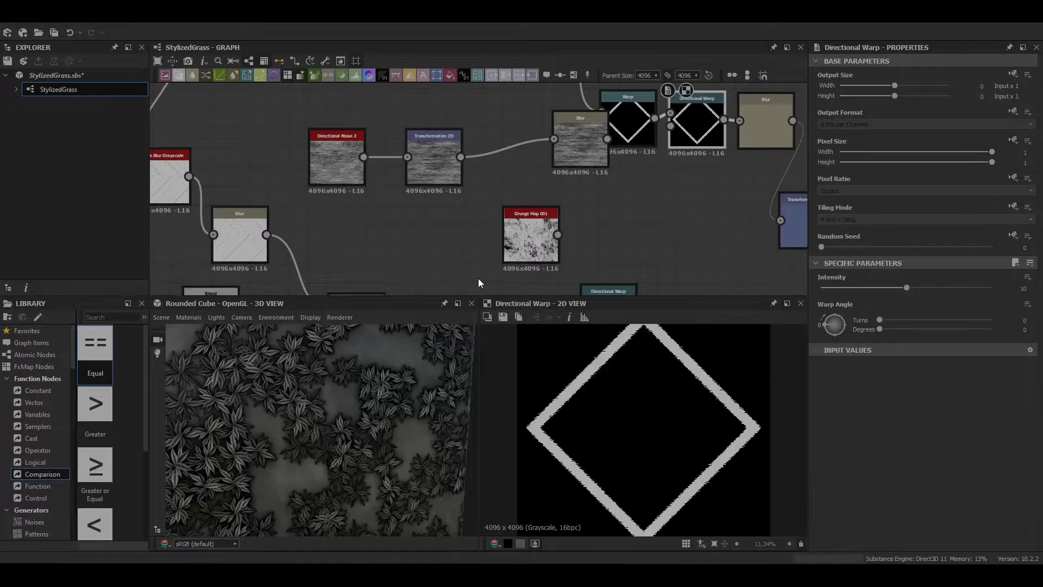
left_click_drag(688, 135, 696, 133)
left_click_drag(907, 287, 935, 288)
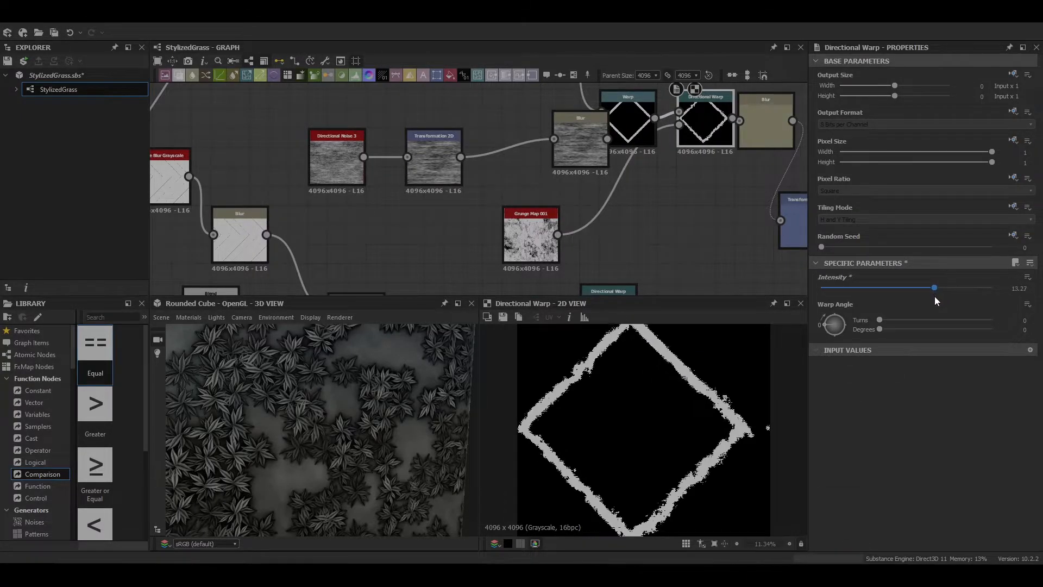
Set the Directional Warp's tiling mode to No Tiling and preview the roughened frame in the petal Blend.
left_click(913, 220)
left_click(883, 236)
scroll(657, 462, "up", 1)
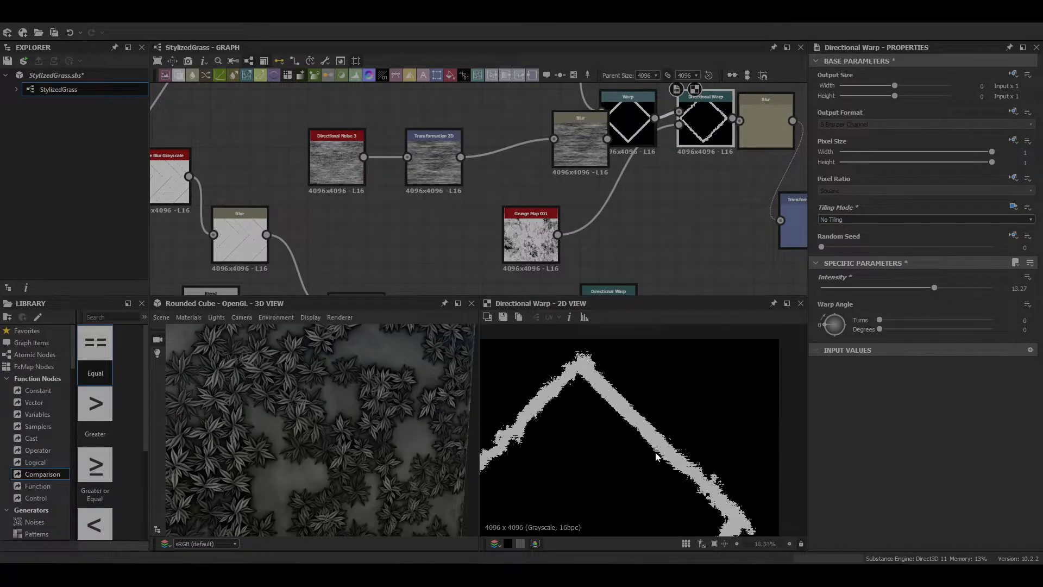
scroll(599, 168, "down", 2)
left_click(648, 207)
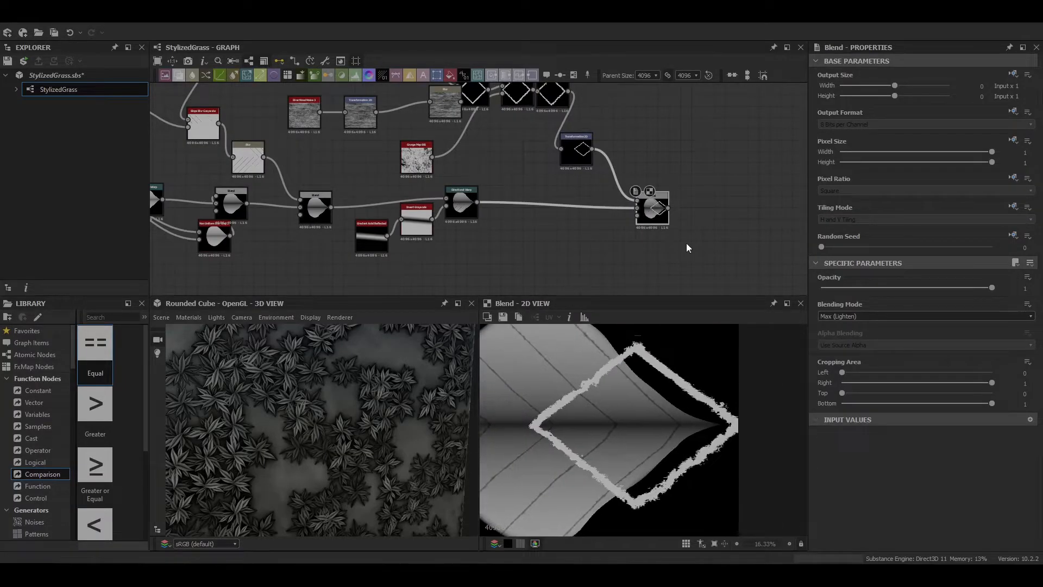
Combine the blurred diamond frame with the grunge map in a new Blend placed before the Transformation 2D.
left_click(419, 162)
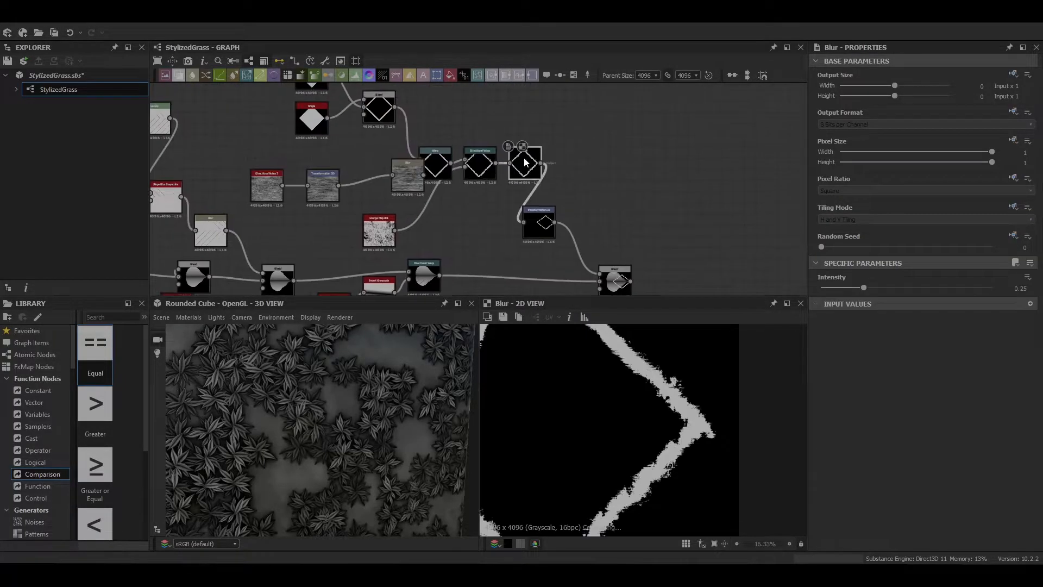
left_click_drag(542, 163, 568, 214)
left_click(577, 223)
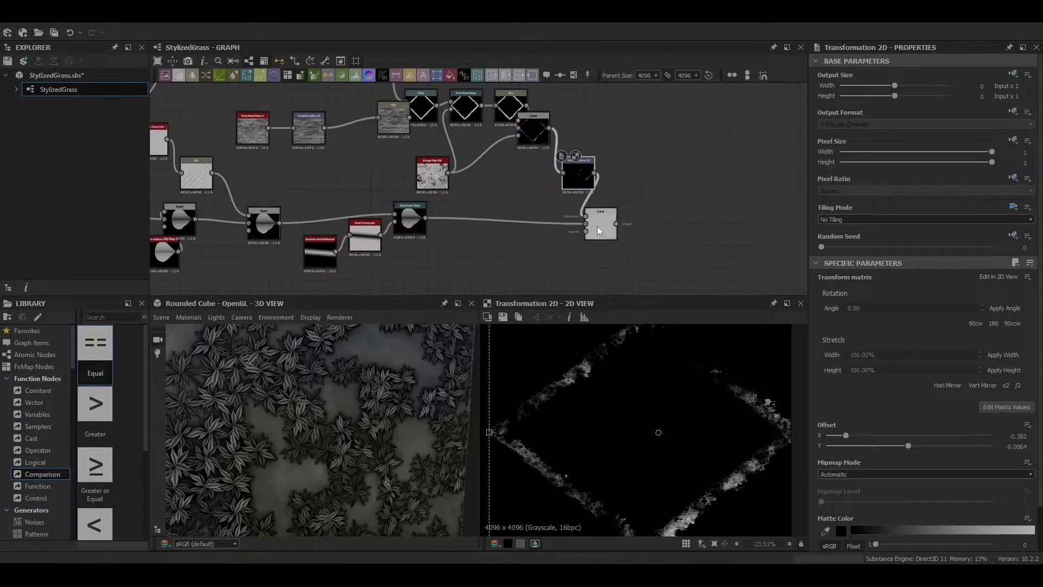
Set the final petal Blend's mode to Subtract so the broken frame is cut out of the petal.
left_click(599, 225)
left_click(845, 317)
left_click(843, 368)
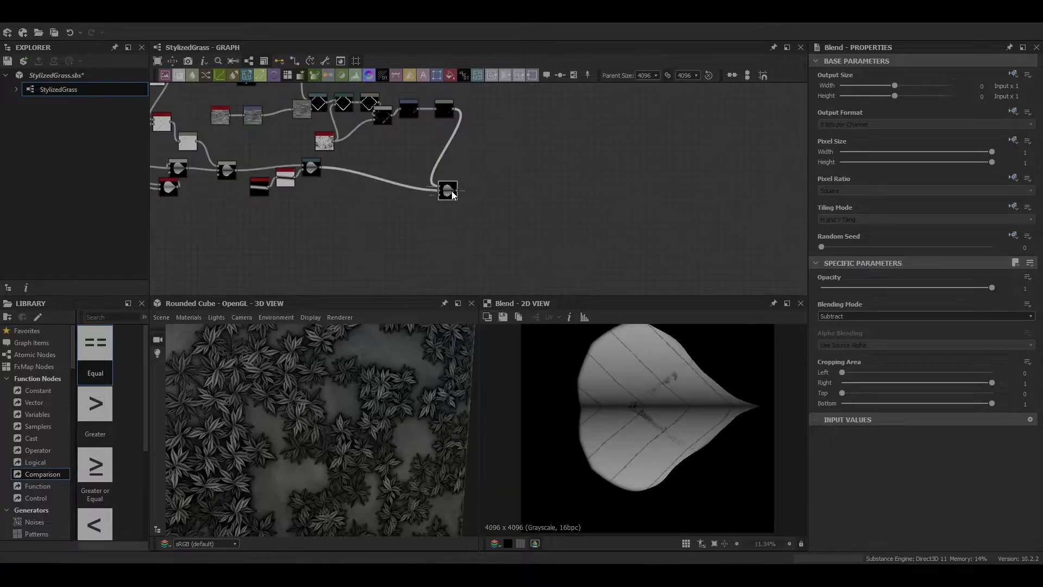
Add a Splatter Circular after the petal Blend and reconnect the petal from the background to its pattern input.
key("space")
type("splatter")
left_click(501, 217)
scroll(424, 169, "up", 5)
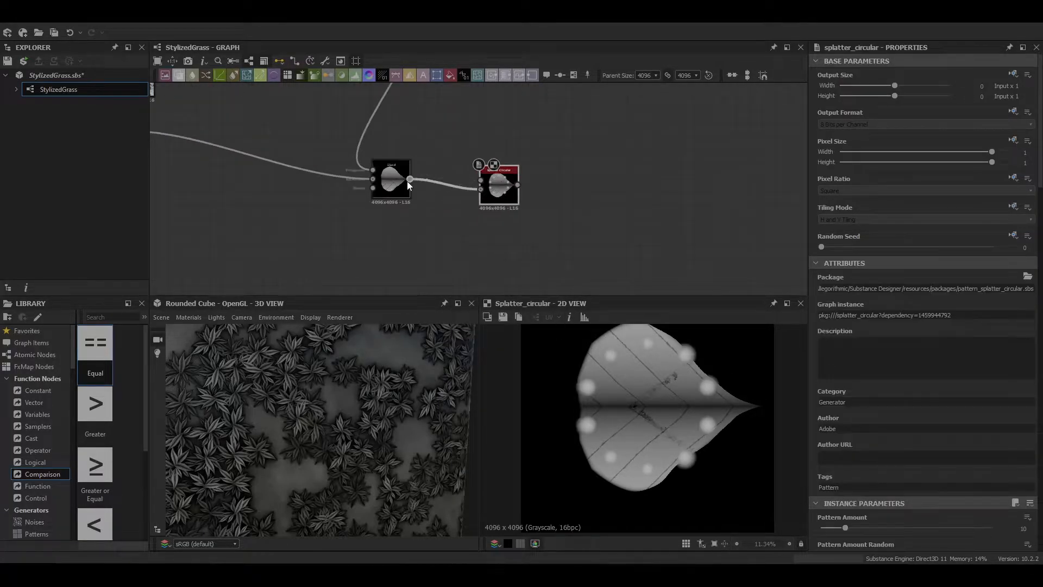
key("Delete")
left_click(503, 184)
Make the Splatter Circular use the connected petal image as its pattern.
scroll(851, 381, "down", 3)
left_click(849, 485)
left_click(843, 502)
left_click(846, 487)
left_click(835, 509)
scroll(641, 401, "up", 3)
scroll(854, 491, "down", 3)
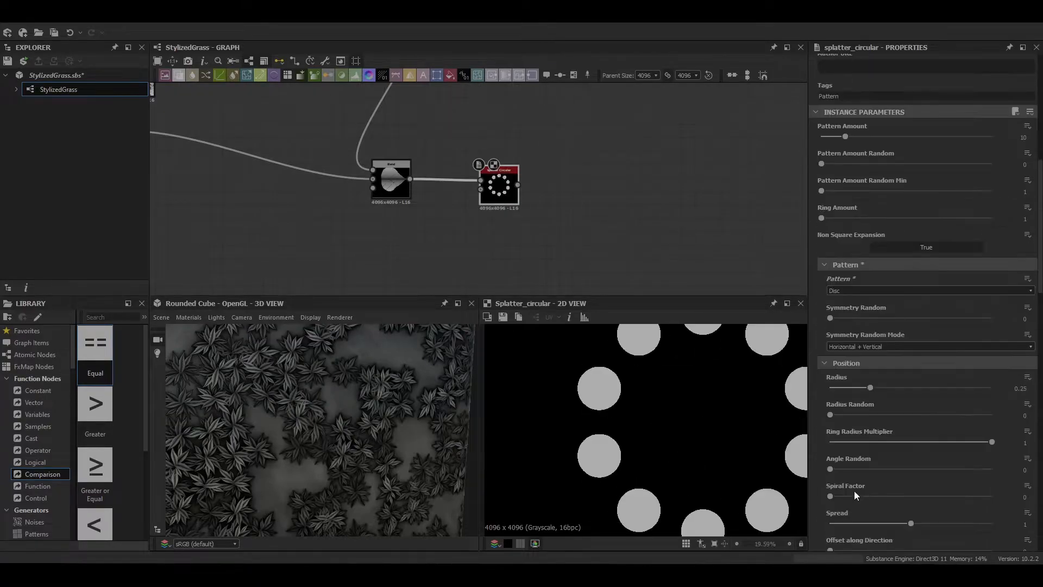
left_click(850, 294)
left_click(848, 301)
left_click_drag(1039, 261, 1040, 414)
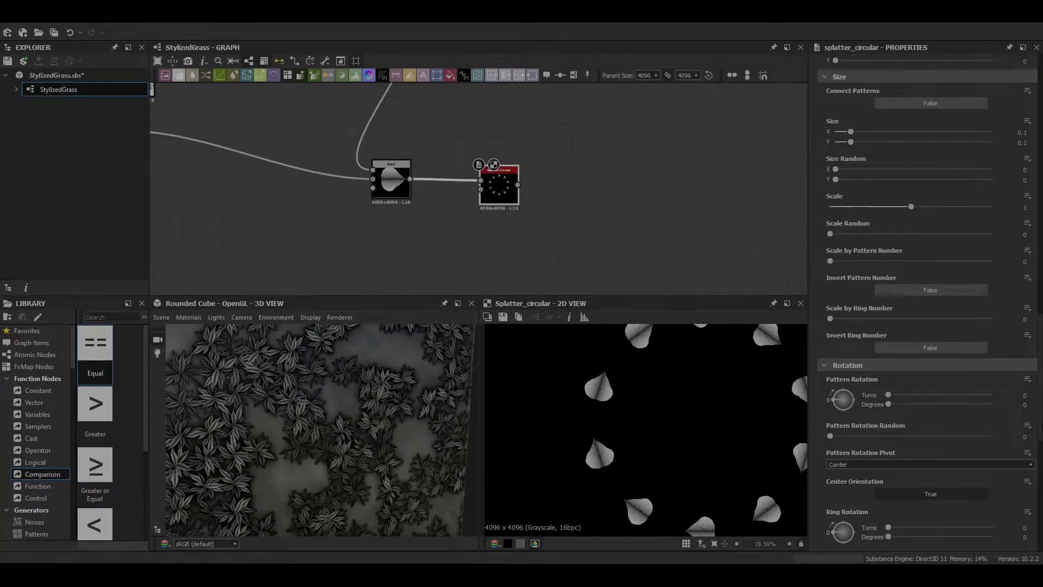
scroll(908, 392, "down", 1)
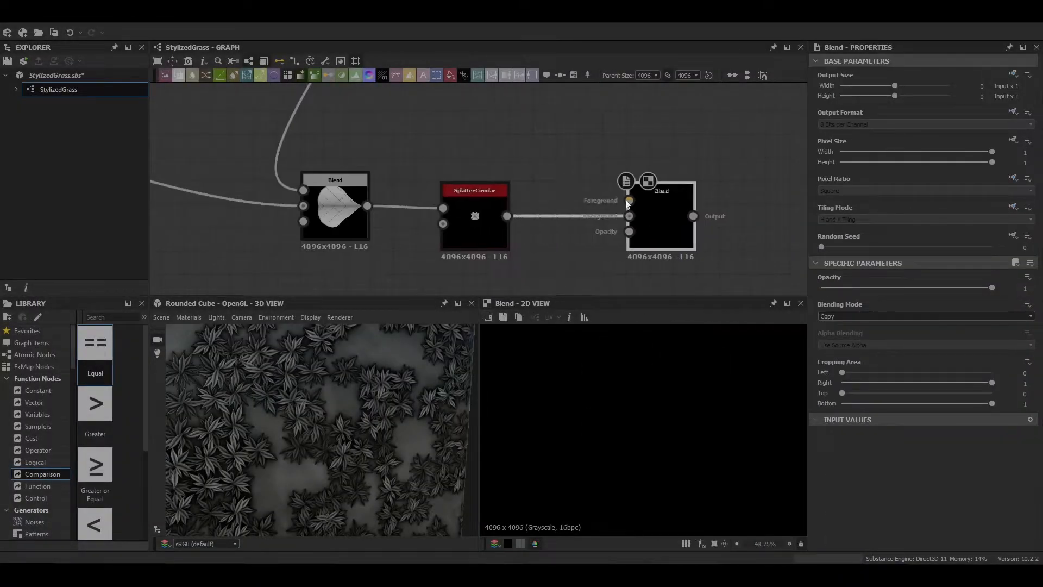
Add a Shape node above the Splatter Circular for shading the clover's centre.
key("space")
type("sp")
key("BackSpace")
type("h")
left_click(592, 195)
scroll(683, 151, "up", 1)
scroll(846, 500, "down", 3)
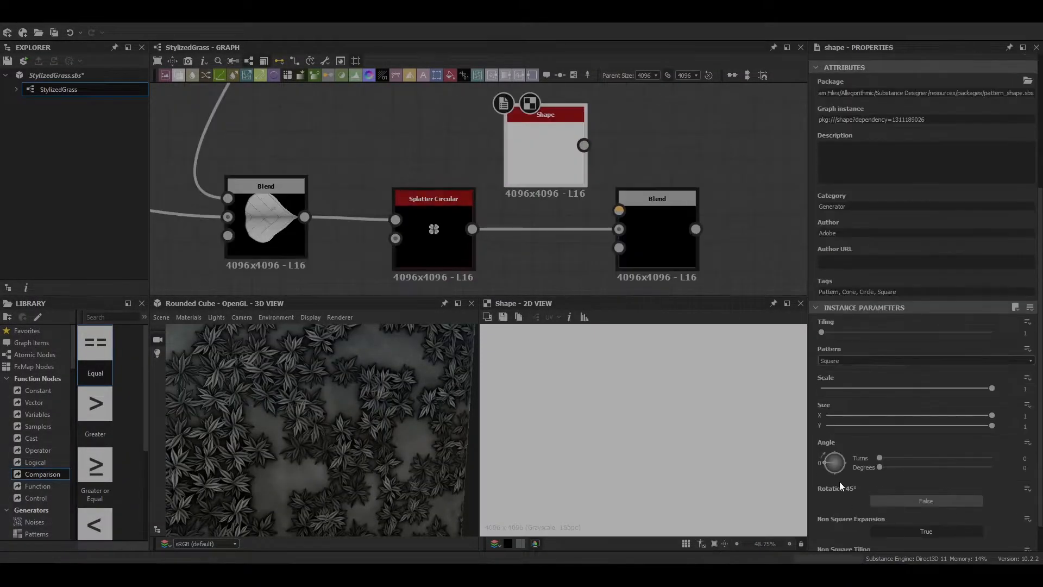
Set the new Shape's pattern to Half Bell.
left_click(835, 360)
left_click(836, 411)
scroll(837, 361, "down", 3)
scroll(643, 430, "down", 5)
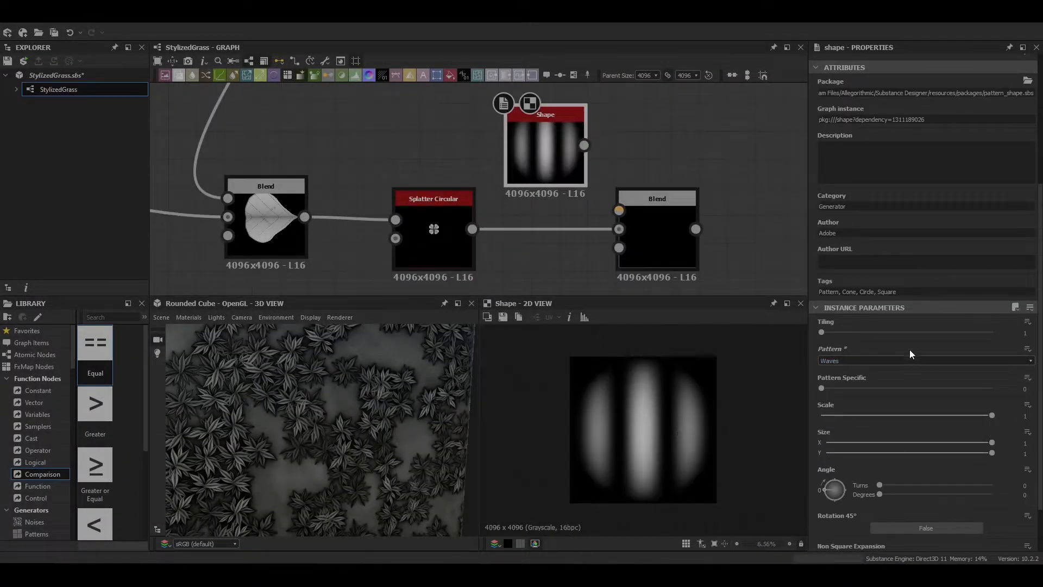
scroll(911, 359, "down", 2)
Add an Invert Grayscale after the half-bell Shape and feed it into the clover Blend's foreground, set to Multiply.
left_click_drag(579, 136, 523, 85)
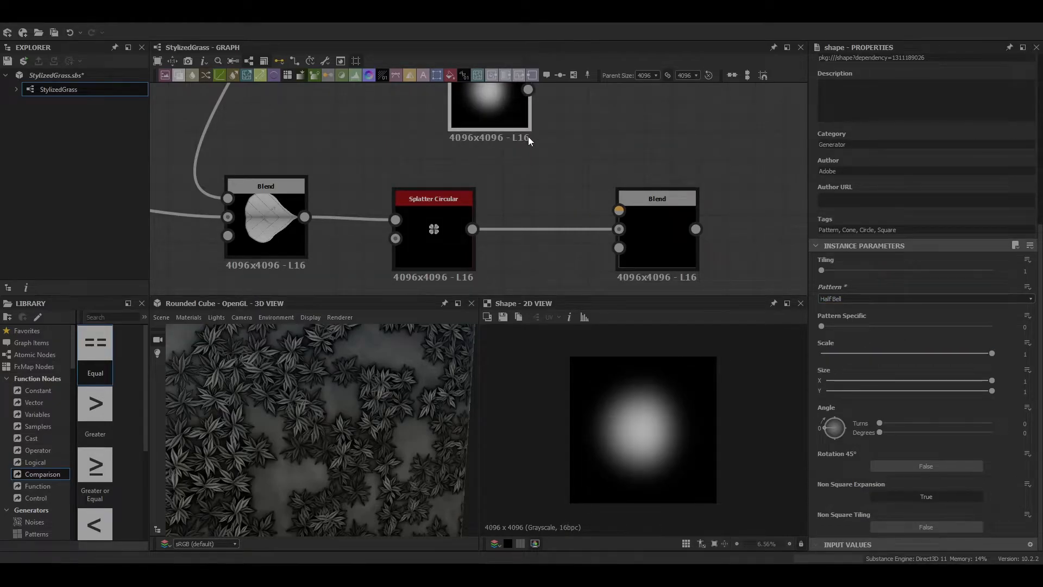
key("space")
type("inv")
left_click(554, 138)
left_click_drag(633, 111, 577, 152)
left_click_drag(612, 130, 619, 211)
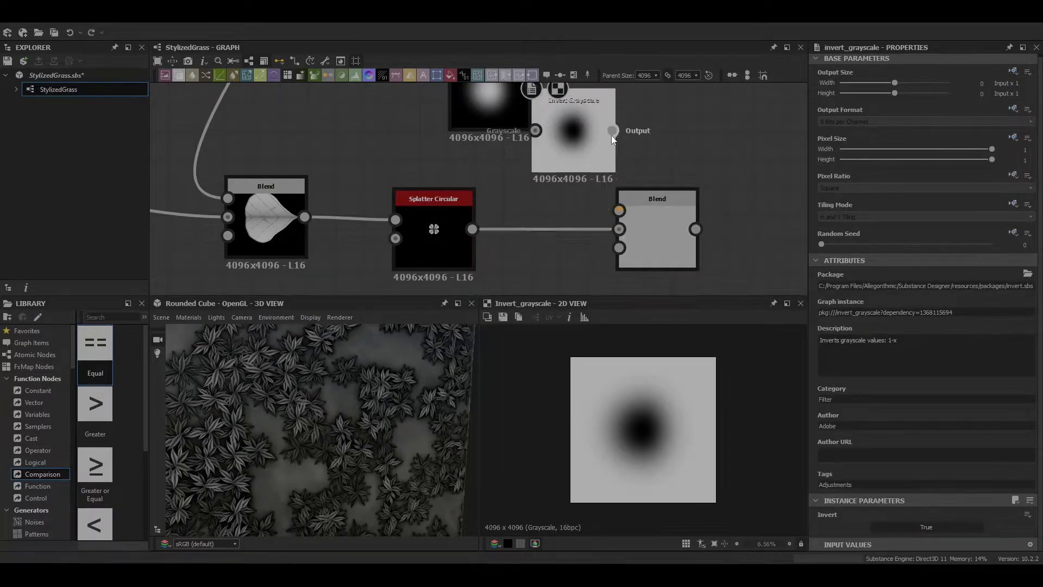
left_click(657, 228)
left_click(847, 316)
left_click(849, 348)
Preview the clover Blend and shrink the half-bell Shape that darkens its centre.
double_click(666, 239)
scroll(652, 436, "up", 7)
left_click(579, 152)
left_click(494, 108)
scroll(848, 381, "down", 3)
left_click_drag(870, 480, 849, 490)
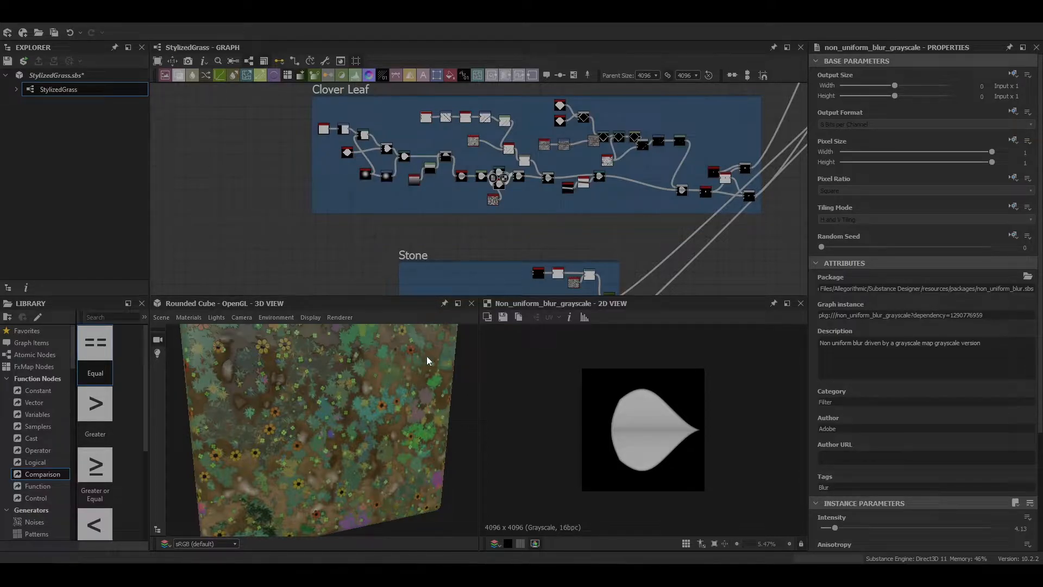
Examine the Clover Leaf group, the flower's petal nodes and the Splatter Circular that arranges six petals.
middle_click_drag(471, 186, 469, 207)
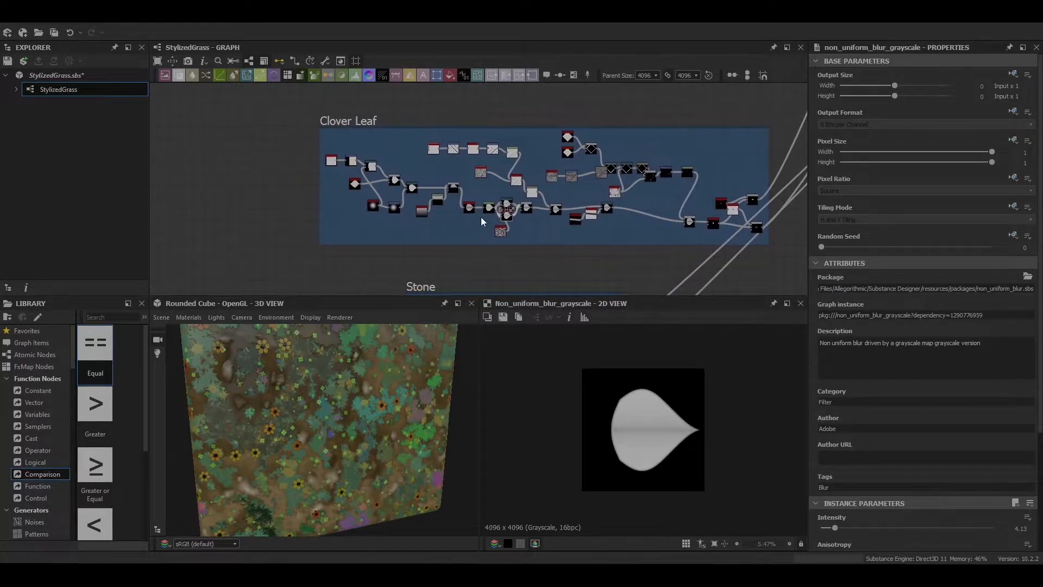
scroll(514, 261, "up", 2)
scroll(514, 261, "up", 3)
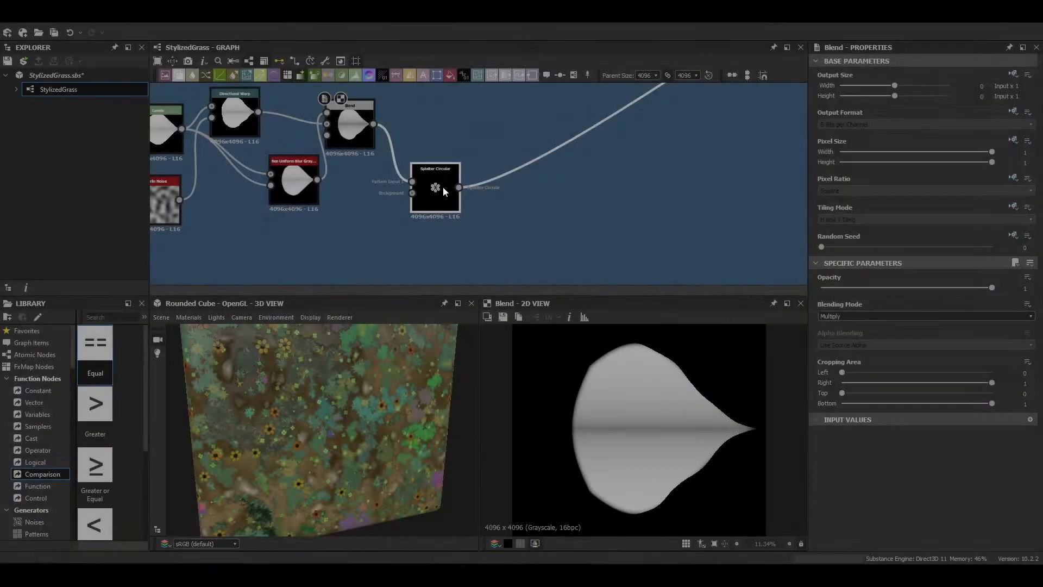
left_click(442, 187)
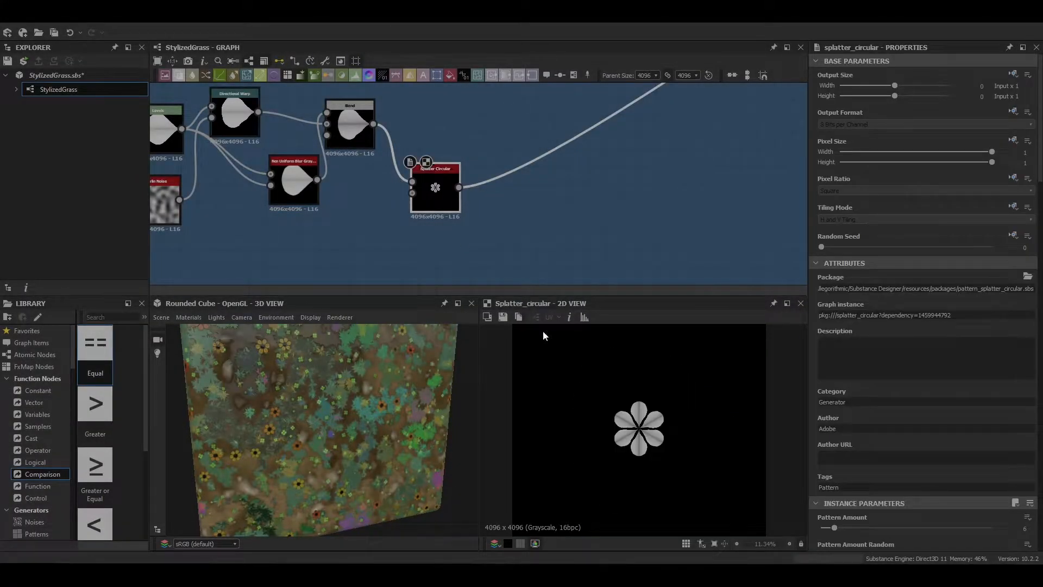
scroll(632, 431, "up", 3)
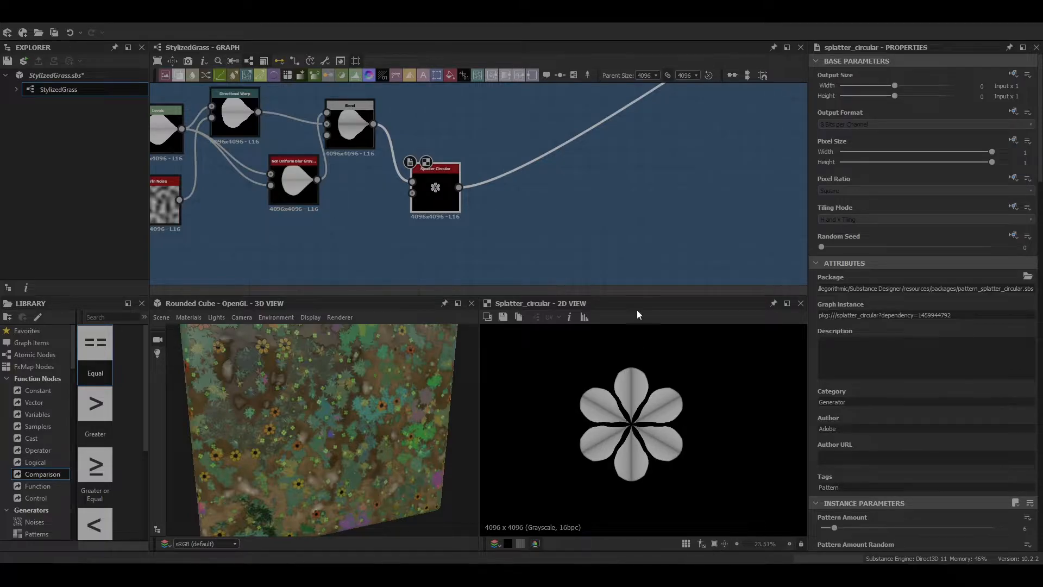
scroll(471, 166, "down", 3)
Examine the flower centre's source Shape, the Warp that distorts it and the blurred noise driving that Warp.
middle_click_drag(481, 162, 447, 260)
middle_click_drag(559, 170, 369, 277)
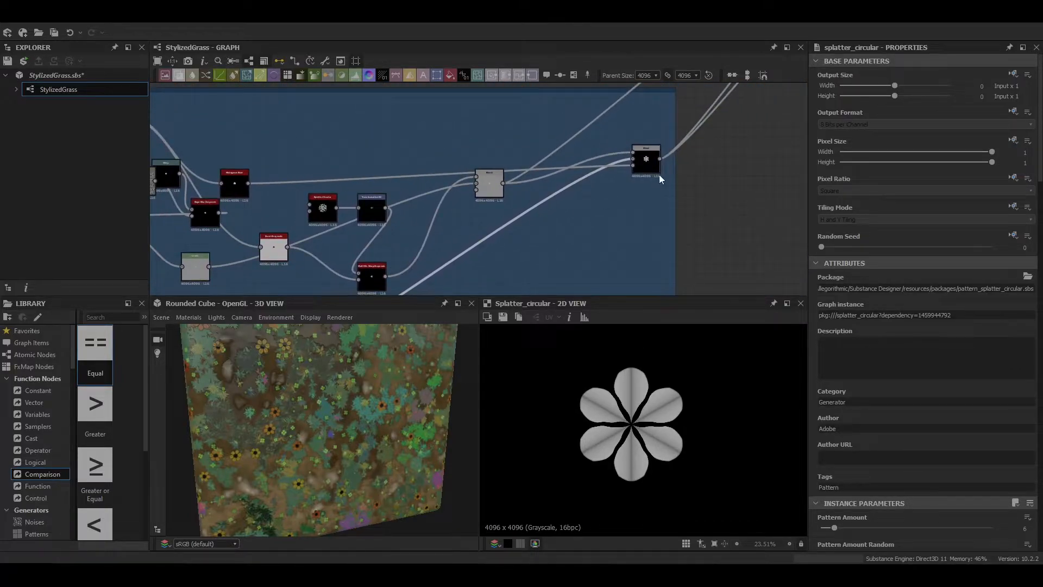
left_click(645, 153)
middle_click_drag(561, 211, 589, 212)
scroll(632, 415, "up", 5)
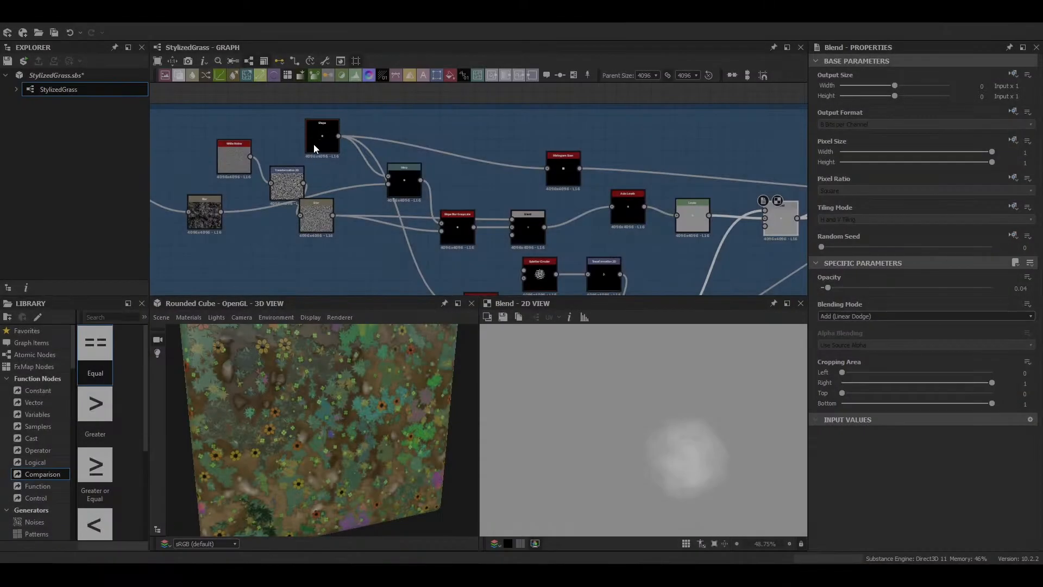
left_click(320, 139)
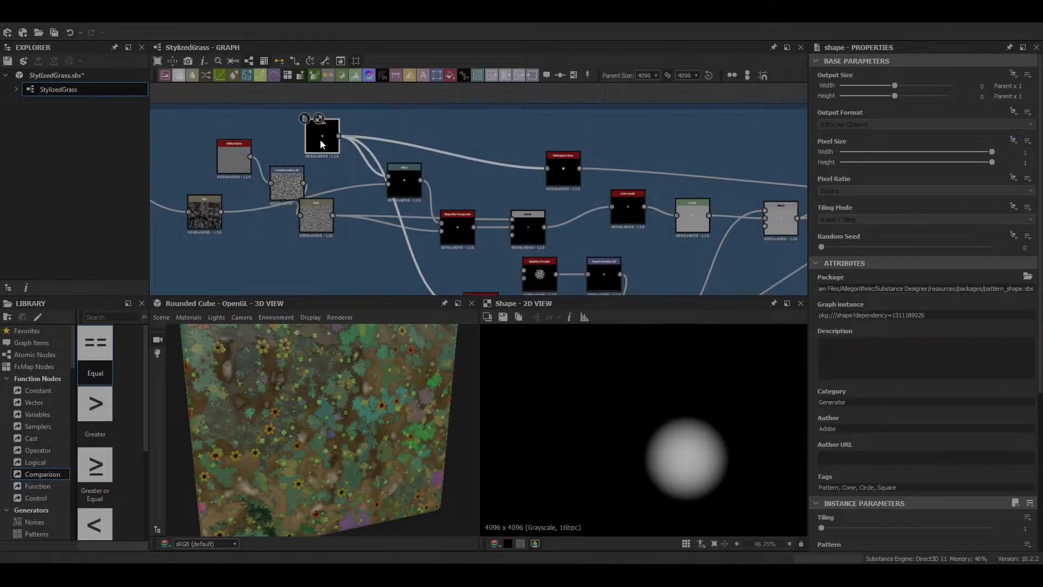
left_click(409, 182)
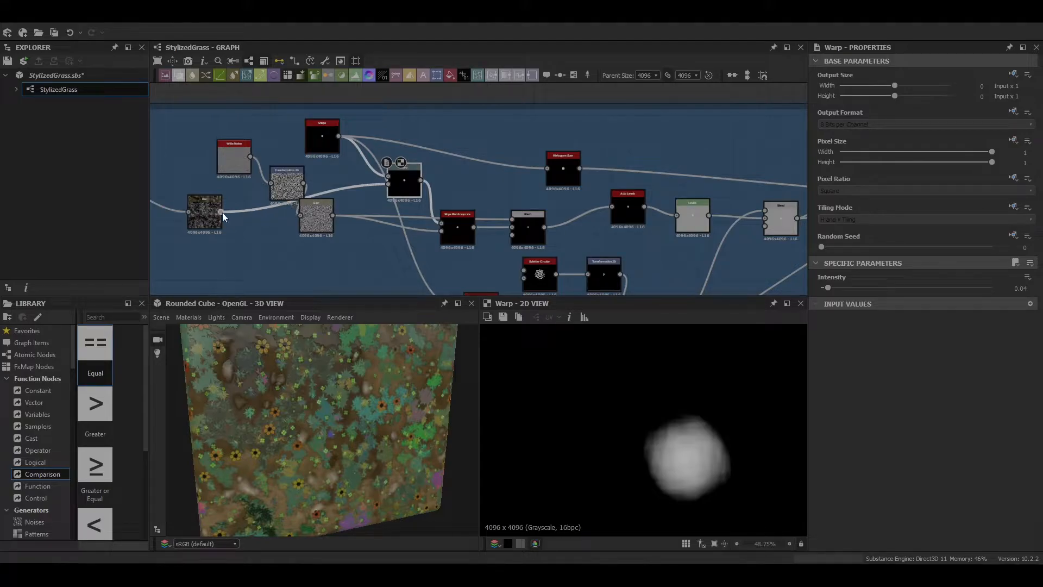
left_click_drag(207, 213, 222, 213)
scroll(543, 380, "down", 5)
middle_click_drag(222, 212, 422, 235)
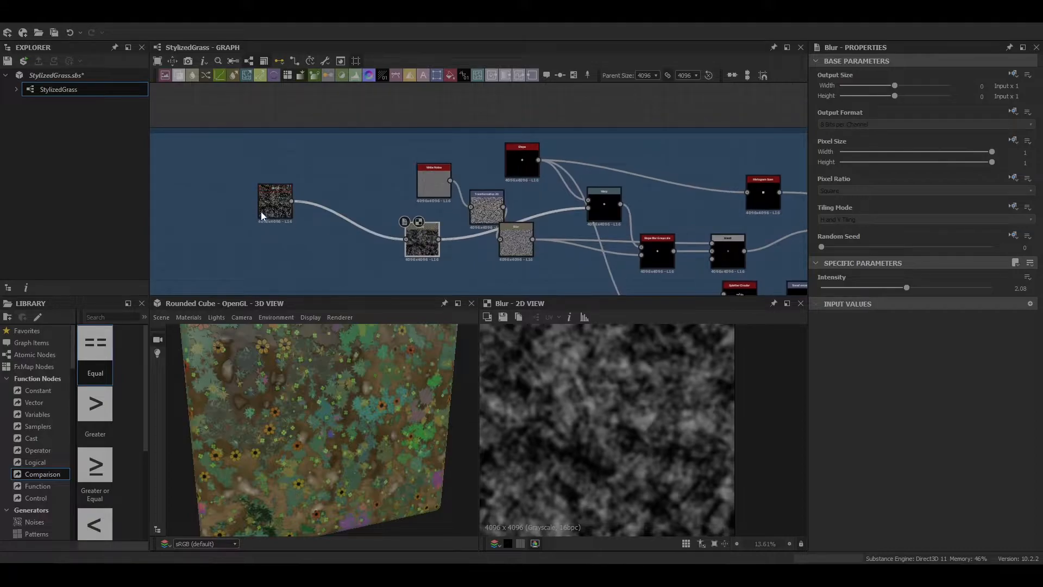
left_click(262, 217)
left_click(433, 246)
Examine the flower centre's Slope Blur, Blend, Auto Levels and Levels nodes up to the Add (Linear Dodge) Blend.
middle_click_drag(488, 186, 334, 167)
left_click(447, 200)
scroll(528, 207, "up", 1)
middle_click_drag(528, 206, 425, 139)
left_click(387, 184)
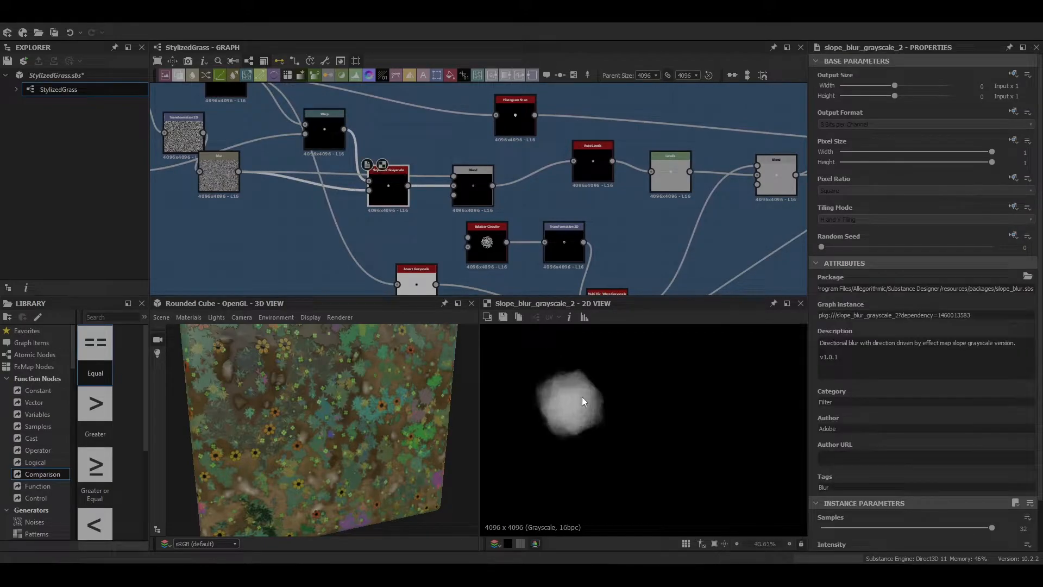
scroll(585, 398, "up", 2)
left_click(469, 191)
middle_click_drag(565, 174, 467, 193)
left_click(500, 184)
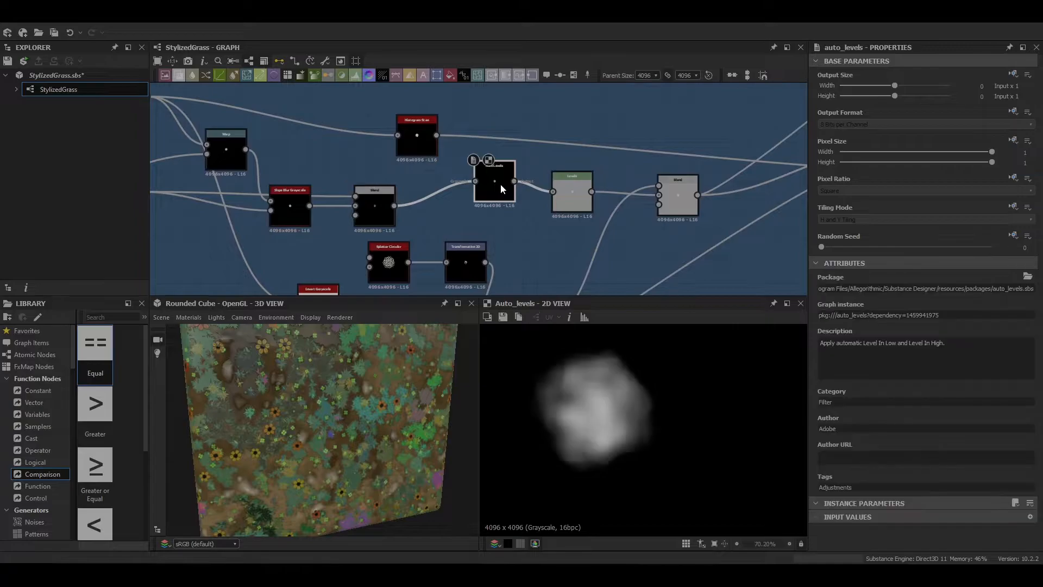
left_click(575, 199)
middle_click_drag(566, 241, 490, 178)
left_click(582, 145)
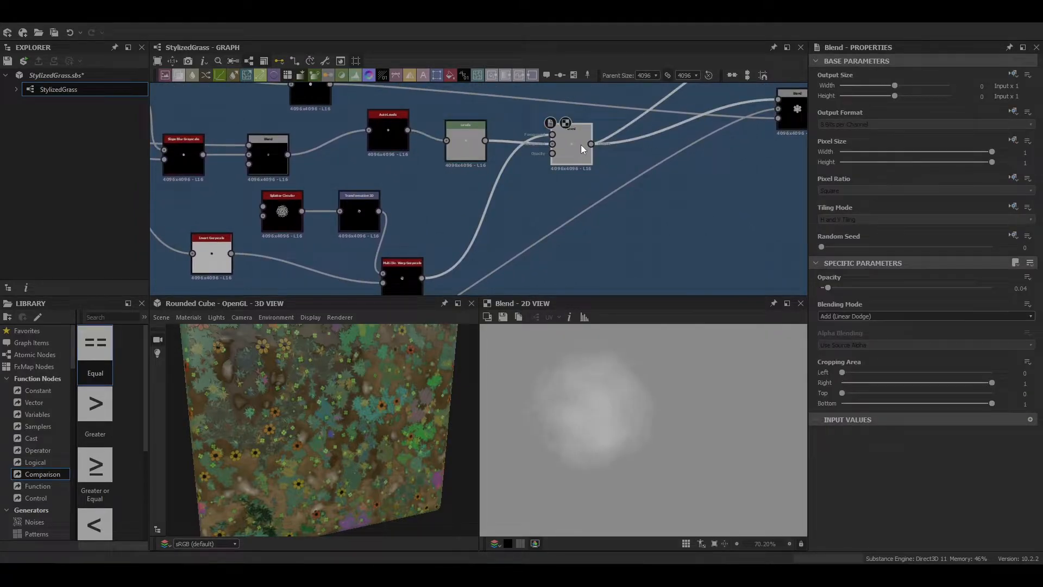
Examine the flower centre's dotted detail branch: Invert Grayscale, Splatter Circular, Transformation 2D and Multi Directional Warp.
middle_click_drag(340, 257, 559, 237)
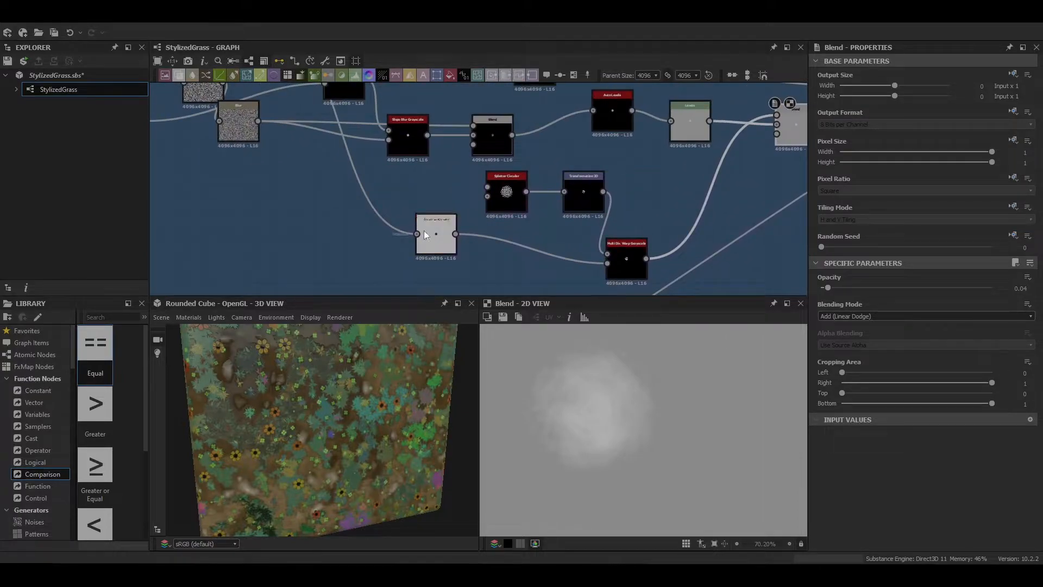
left_click(426, 233)
middle_click_drag(639, 278, 533, 245)
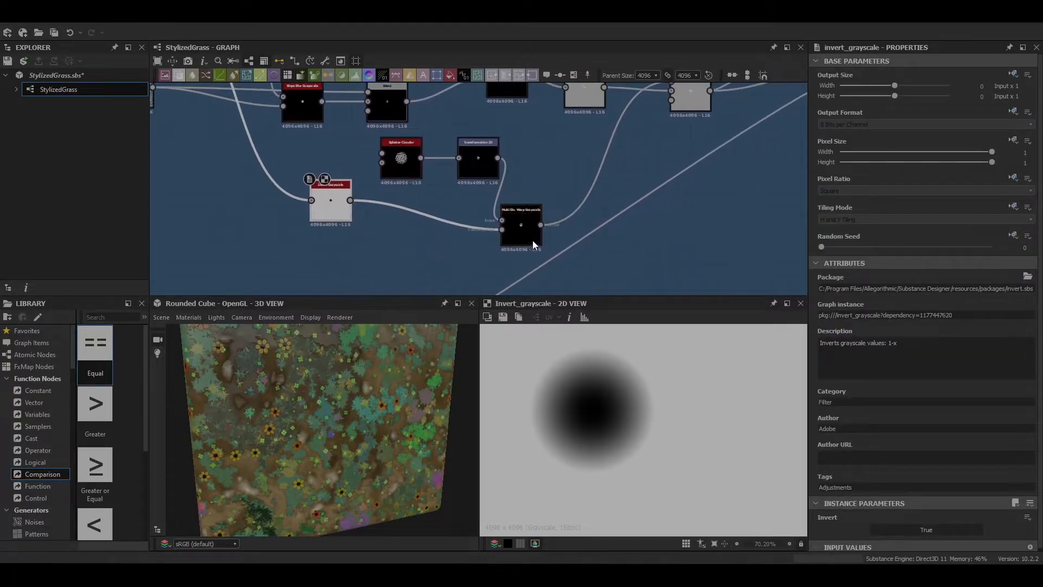
left_click(523, 226)
middle_click_drag(455, 195, 464, 240)
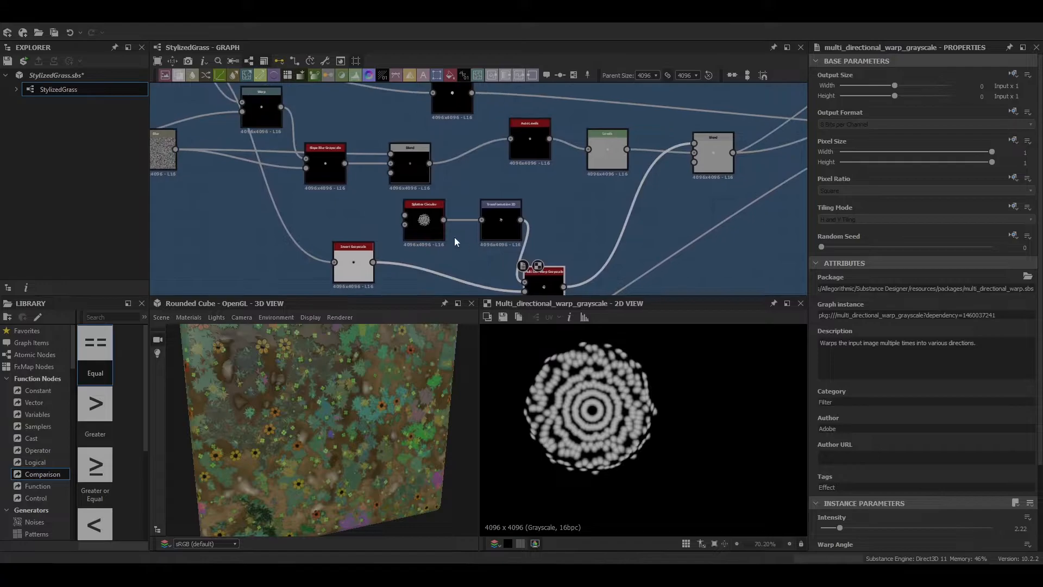
left_click(424, 221)
scroll(604, 429, "down", 5)
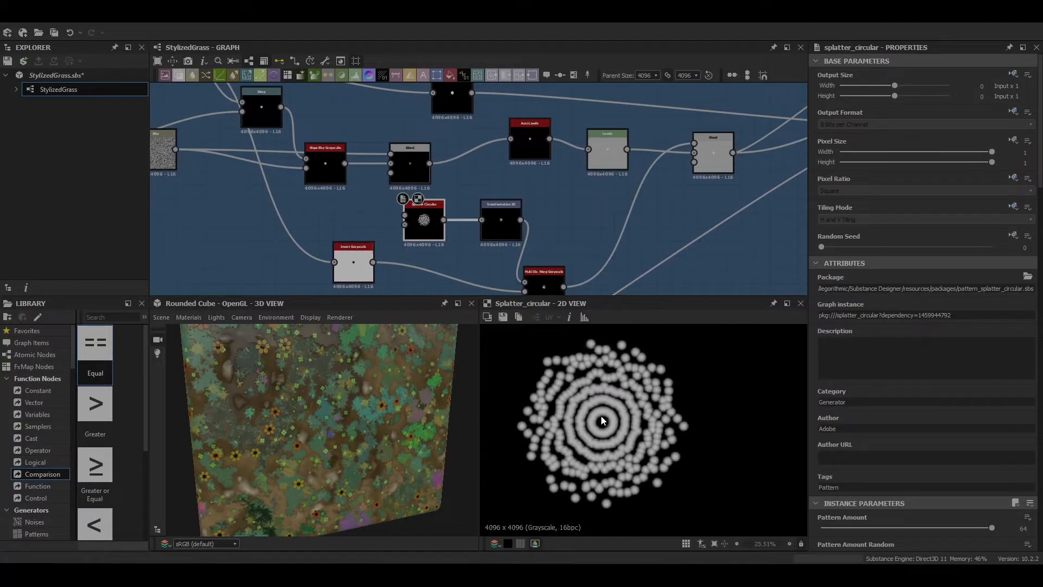
left_click(509, 218)
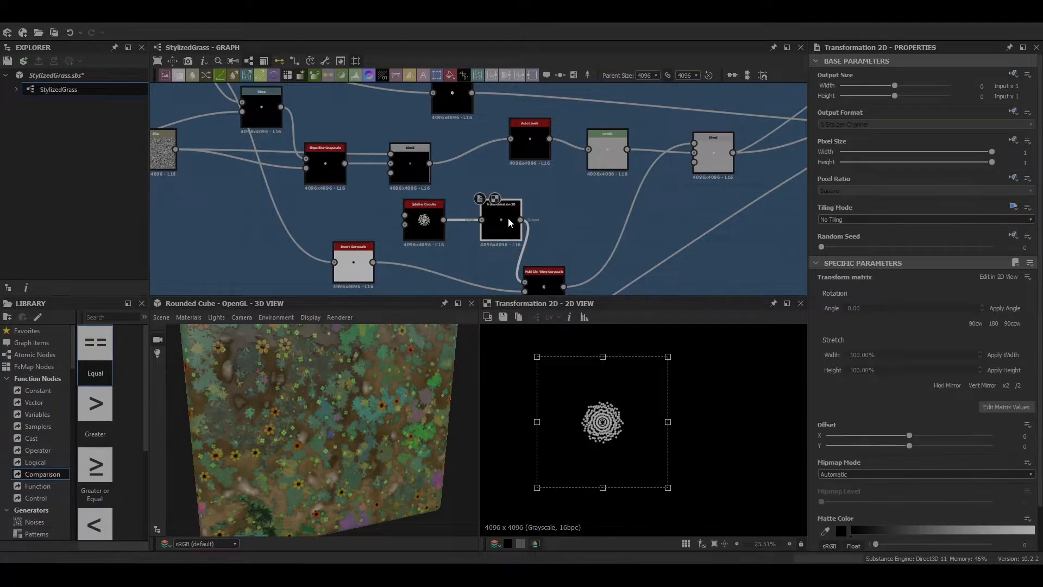
left_click(546, 278)
scroll(628, 353, "up", 6)
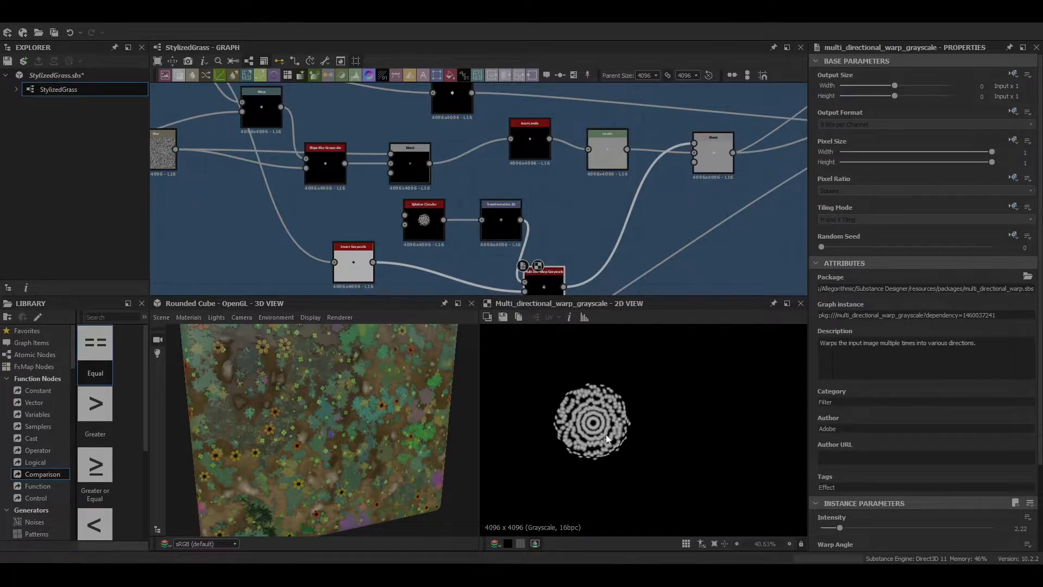
Examine the Blend that adds the dotted detail and the final Blend that places the centre over the petals.
middle_click_drag(680, 201, 468, 226)
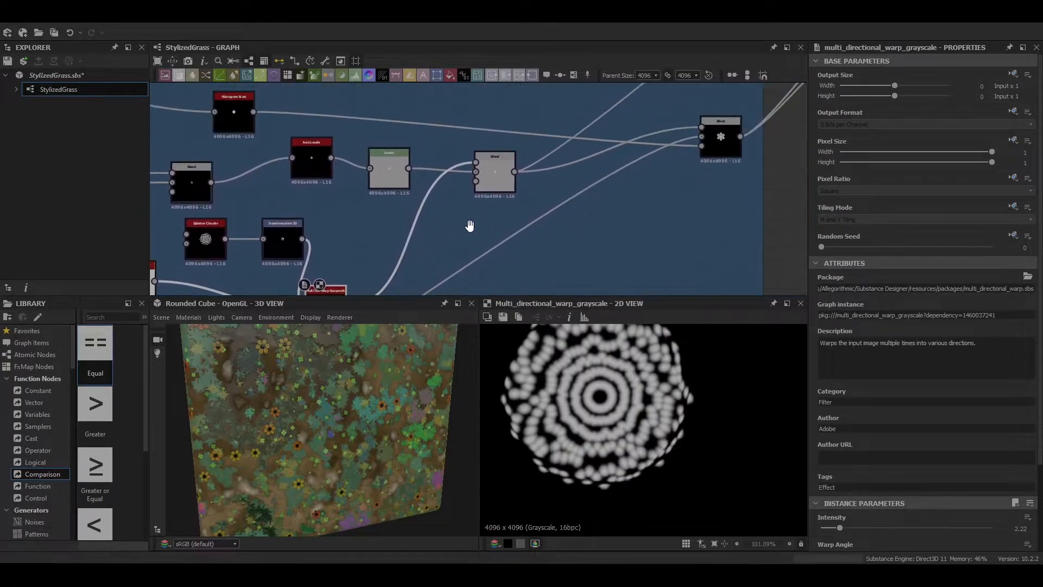
left_click(492, 169)
scroll(586, 410, "down", 4)
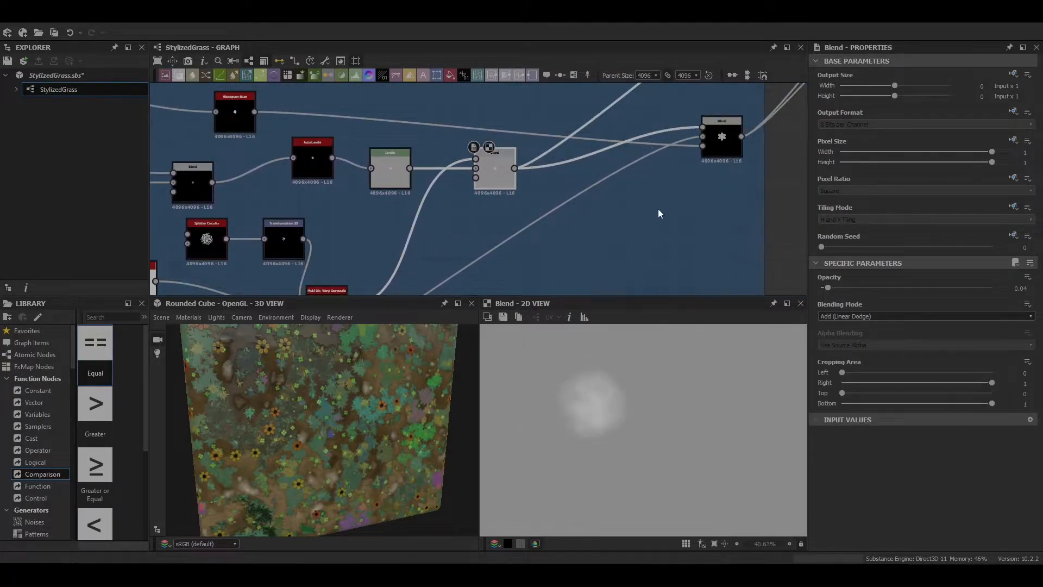
scroll(657, 212, "down", 3)
scroll(530, 195, "down", 1)
left_click(568, 229)
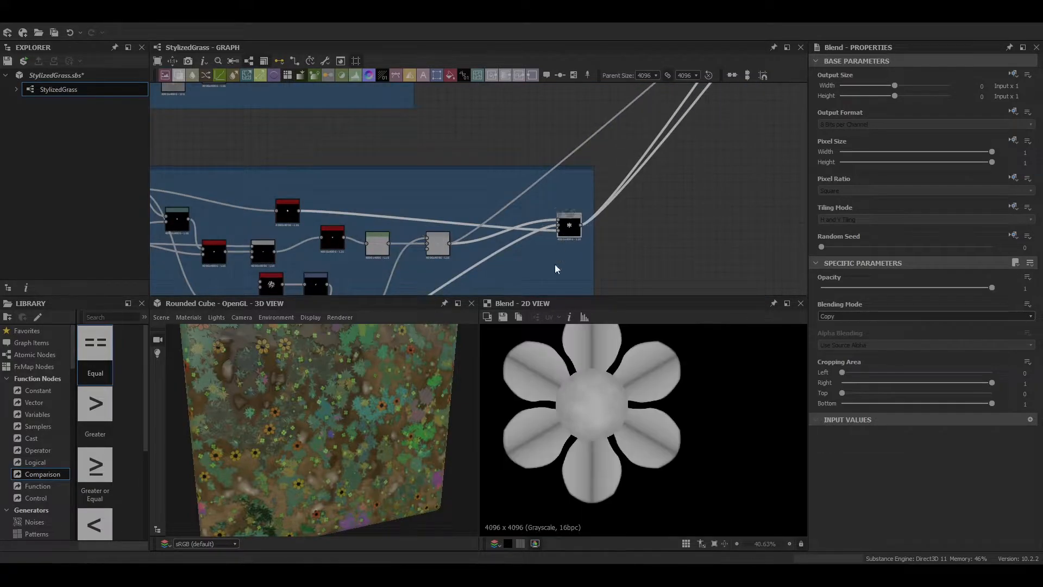
mouse_move(532, 527)
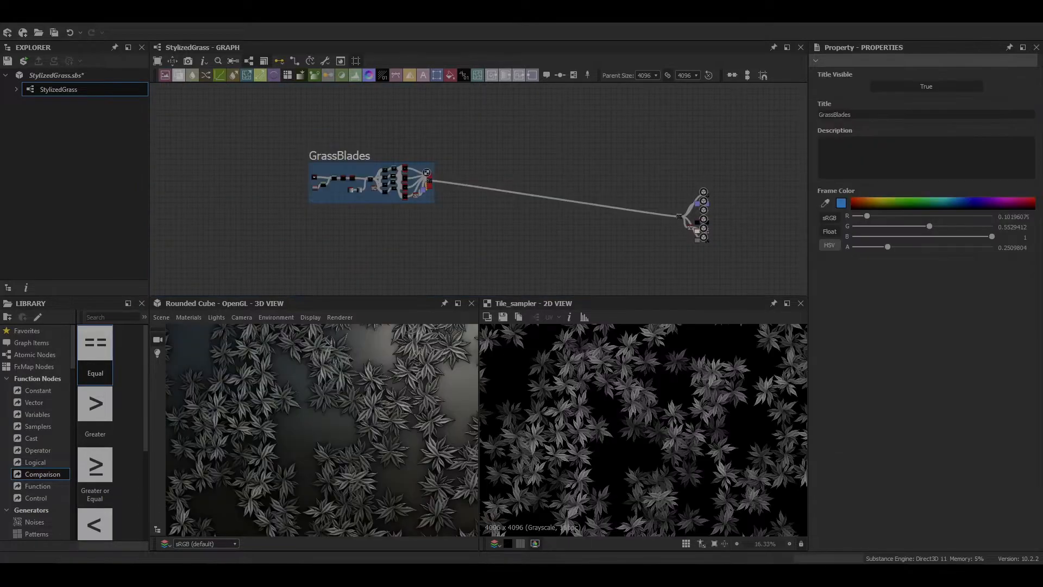
Add Dirt 1 and Dirt 2 noise nodes in the empty area of the graph.
key("space")
type("dirt")
key("Return")
key("f")
scroll(340, 237, "up", 8)
middle_click_drag(309, 257, 319, 187)
key("space")
type("dirt")
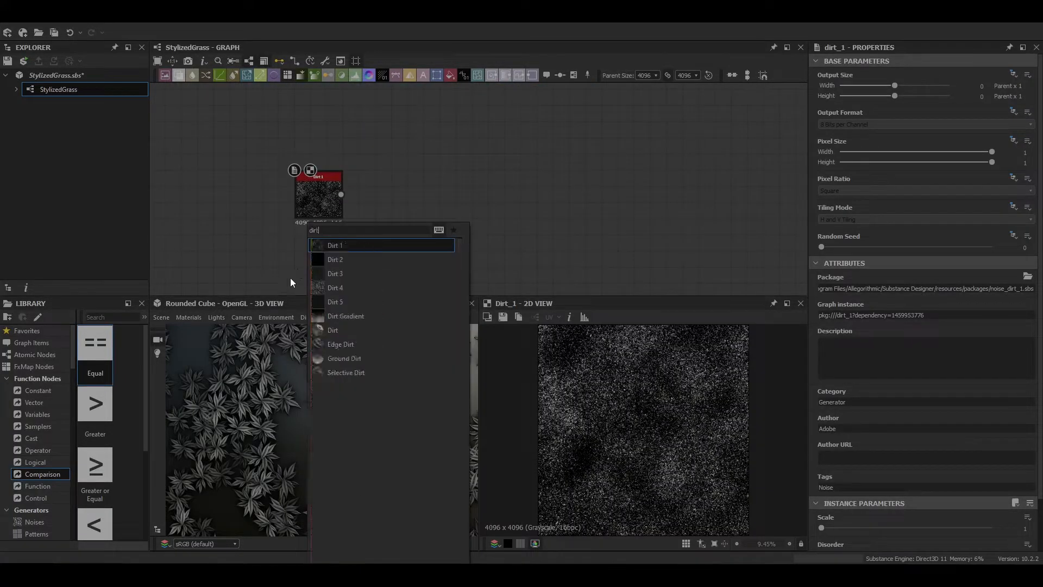
key("Down")
key("Return")
key("space")
type("dir")
key("Down")
key("Down")
key("Down")
key("Down")
key("Return")
Add Dirt 3 and Dirt 4 noise nodes below Dirt 2.
key("space")
type("dir")
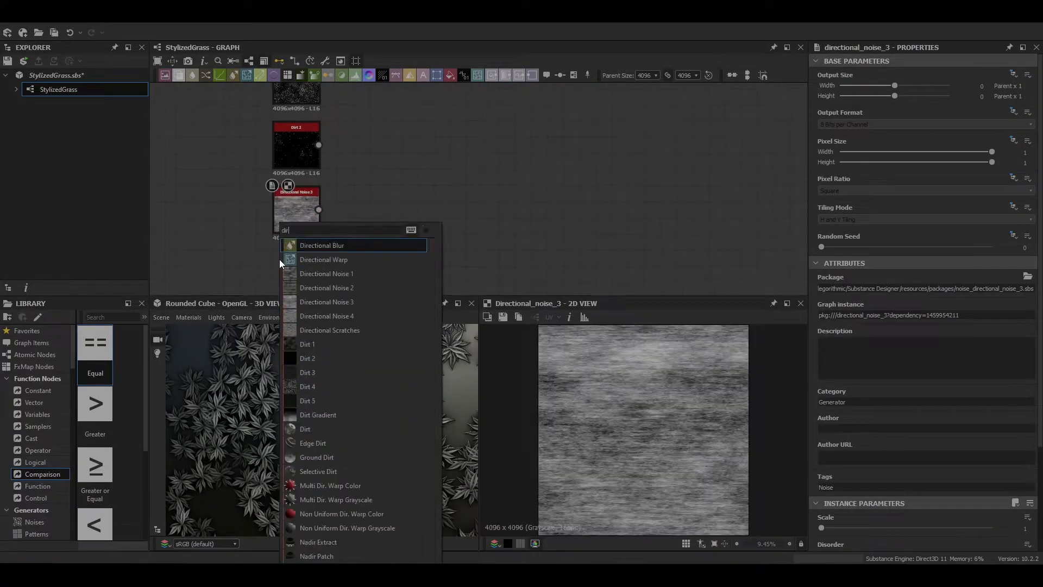
left_click(310, 385)
key("space")
type("dirt")
left_click(318, 240)
left_click_drag(287, 238, 296, 254)
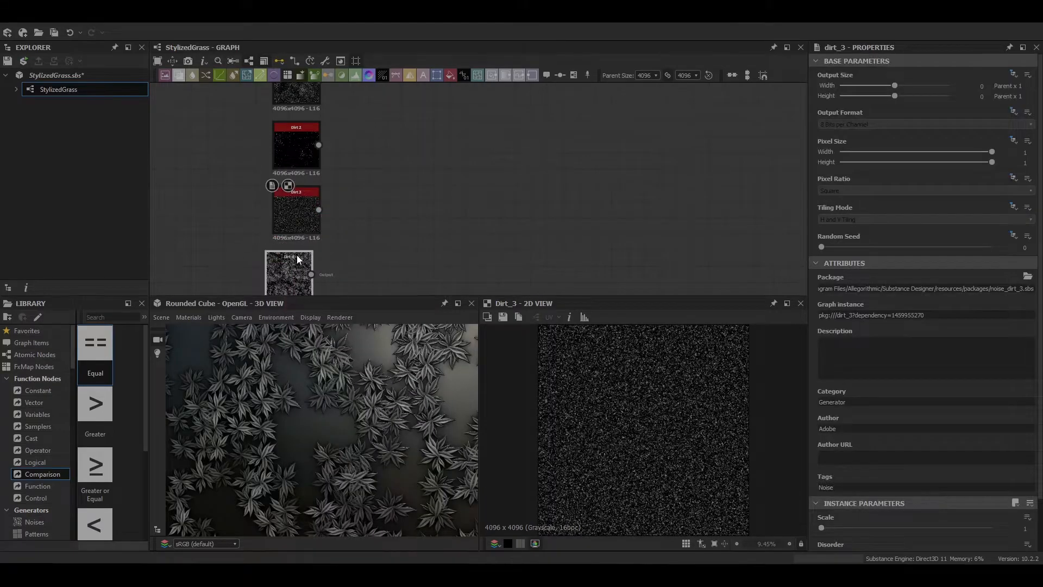
Add Dirt 5 and Dirt Gradient nodes below Dirt 4.
middle_click_drag(297, 255, 321, 166)
key("space")
type("dir")
left_click(341, 401)
key("space")
type("dir")
left_click(334, 414)
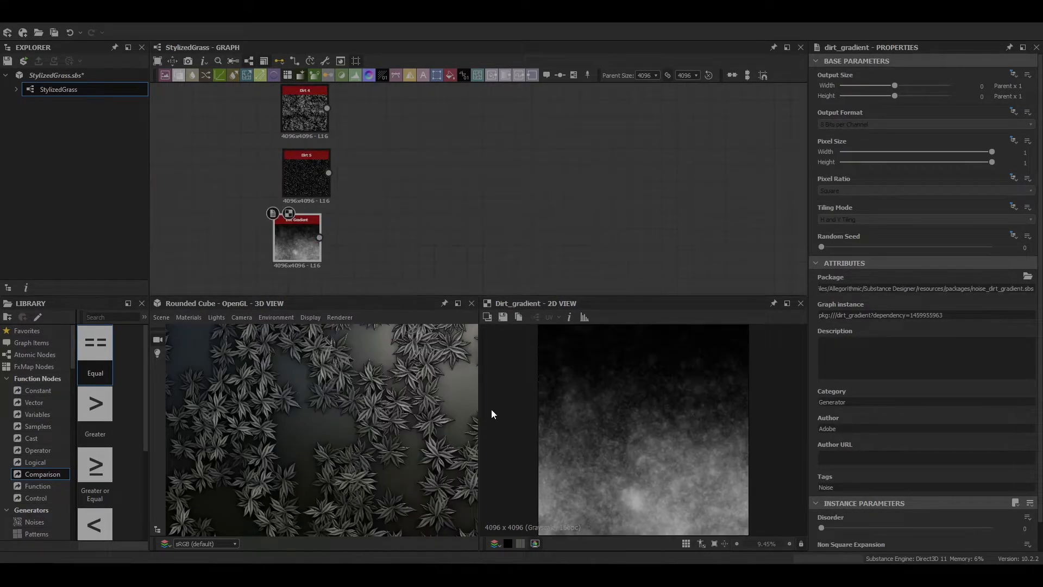
Add a Blend node and connect the Dirt Gradient to its background input.
double_click(305, 174)
double_click(306, 248)
scroll(601, 413, "up", 5)
scroll(601, 412, "down", 8)
middle_click_drag(294, 176, 274, 154)
key("space")
left_click(381, 253)
left_click_drag(300, 215, 425, 224)
left_click_drag(282, 218, 259, 217)
Insert a Transformation 2D that turns the Dirt Gradient upside down, and connect the original gradient to the Blend's foreground.
key("space")
type("tr")
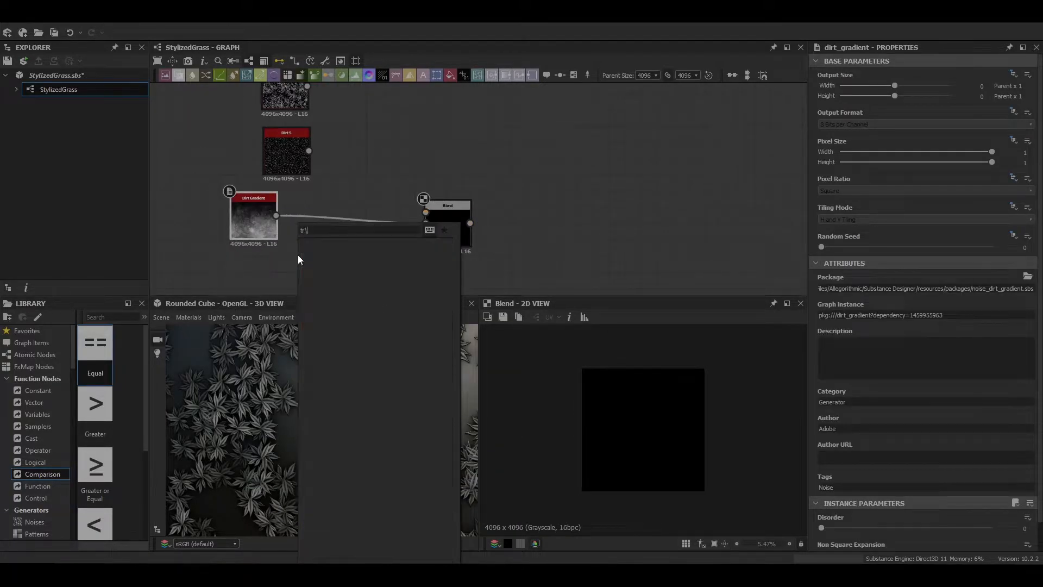
key("Return")
key("space")
left_click_drag(340, 234, 331, 278)
left_click_drag(277, 216, 426, 213)
left_click_drag(710, 364, 578, 501)
Set the gradient Blend's mode to Multiply and add an Auto Levels node after it.
double_click(447, 225)
left_click(840, 316)
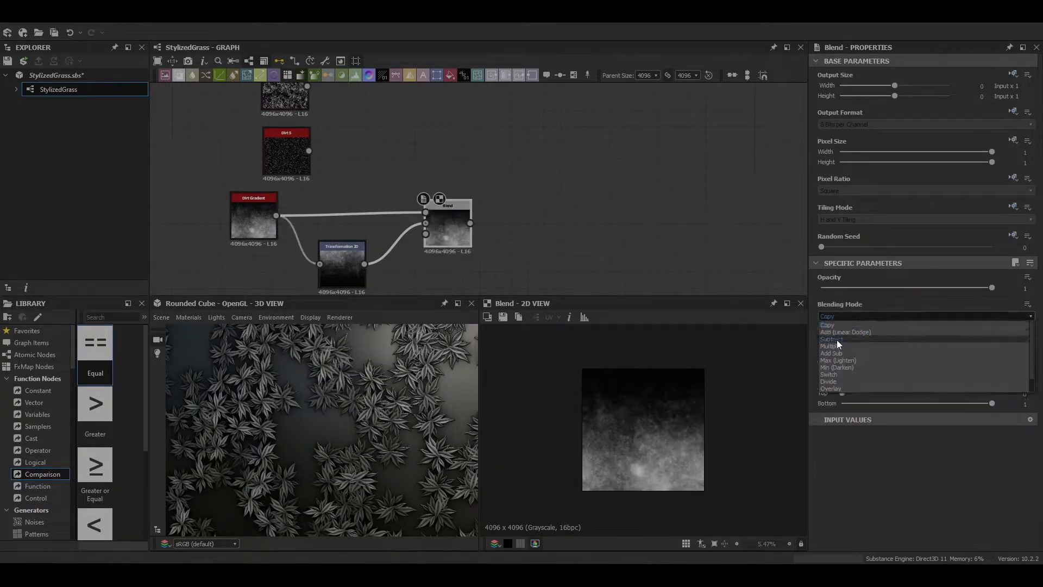
left_click(837, 348)
key("f")
key("space")
type("auto")
key("Return")
double_click(523, 231)
scroll(640, 357, "up", 5)
Add a Blur HQ Grayscale after the Auto Levels and reduce its intensity to a light blur.
key("space")
type("blur hq")
key("Return")
double_click(605, 239)
left_click(838, 527)
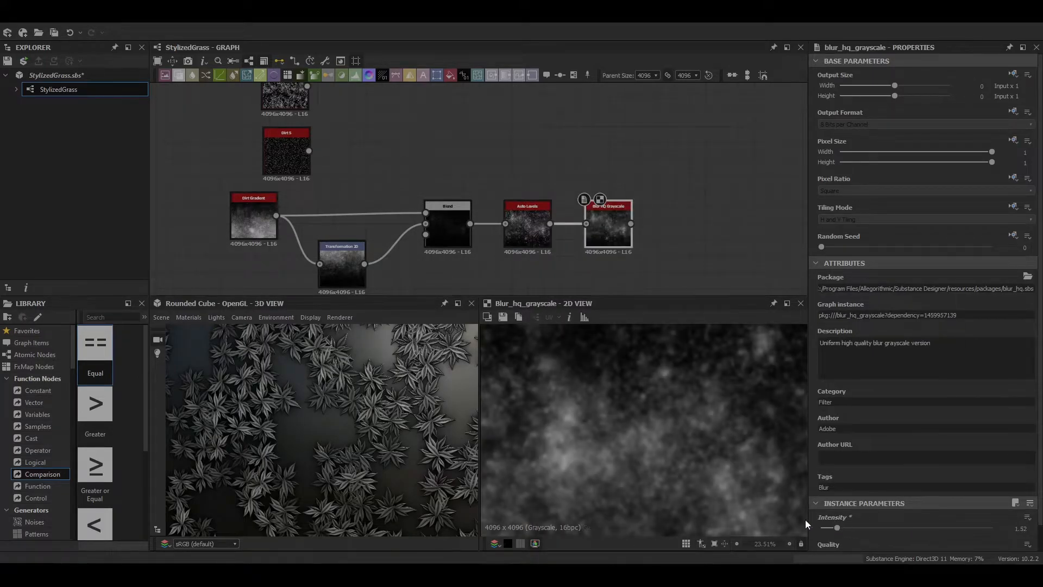
key("f")
left_click_drag(838, 527, 842, 527)
key("space")
type("warp")
key("Return")
double_click(689, 228)
left_click_drag(309, 150, 667, 230)
middle_click_drag(704, 245, 638, 227)
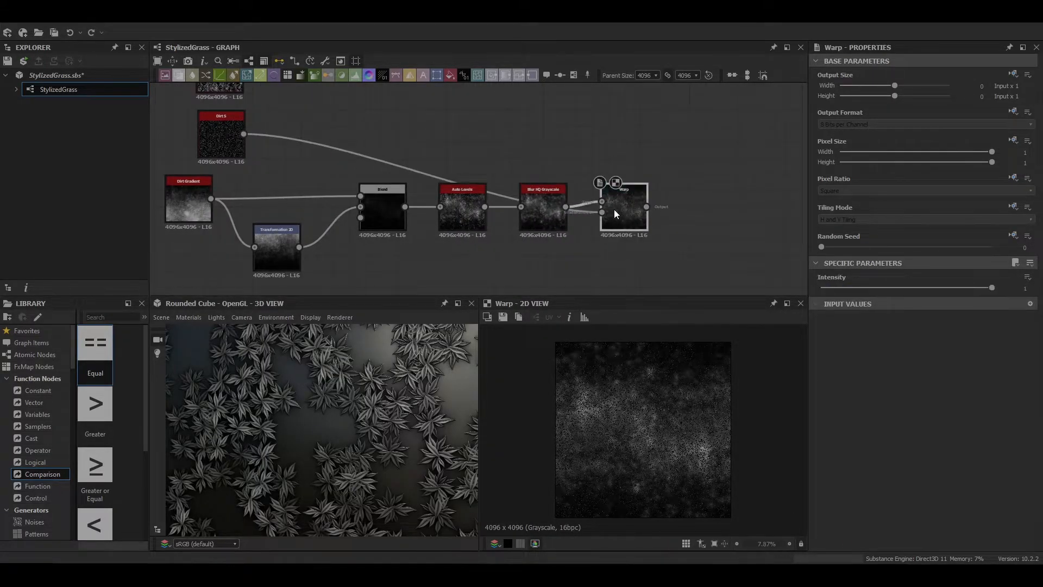
key("Delete")
Add a Directional Warp after the Blur HQ Grayscale, feed Dirt 4 into its intensity input and set Intensity to 8.51.
key("space")
type("di")
left_click(576, 247)
double_click(625, 209)
scroll(625, 212, "down", 2)
left_click_drag(312, 126, 610, 245)
scroll(688, 434, "up", 5)
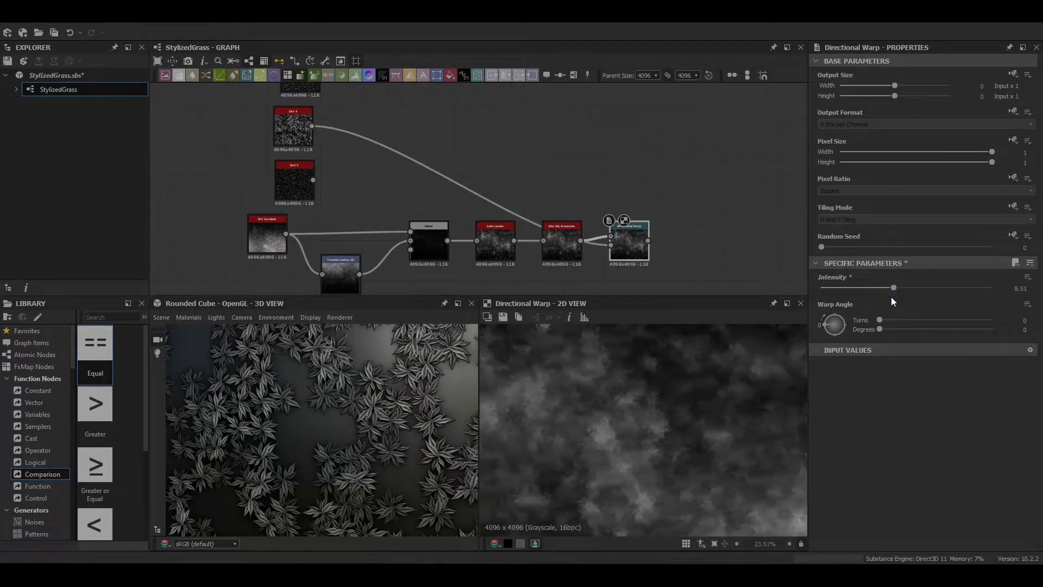
Adjust the warp angle of the Directional Warp driven by Dirt 4.
scroll(648, 454, "up", 6)
scroll(647, 455, "down", 10)
left_click_drag(824, 329, 839, 333)
scroll(601, 440, "up", 4)
Add a second Directional Warp to the chain, driven by Dirt 1, with its Intensity set to 10.22.
middle_click_drag(391, 126, 295, 148)
key("space")
type("di")
left_click(591, 261)
scroll(298, 249, "down", 3)
left_click_drag(253, 98, 463, 259)
left_click_drag(858, 288, 908, 288)
scroll(648, 415, "up", 7)
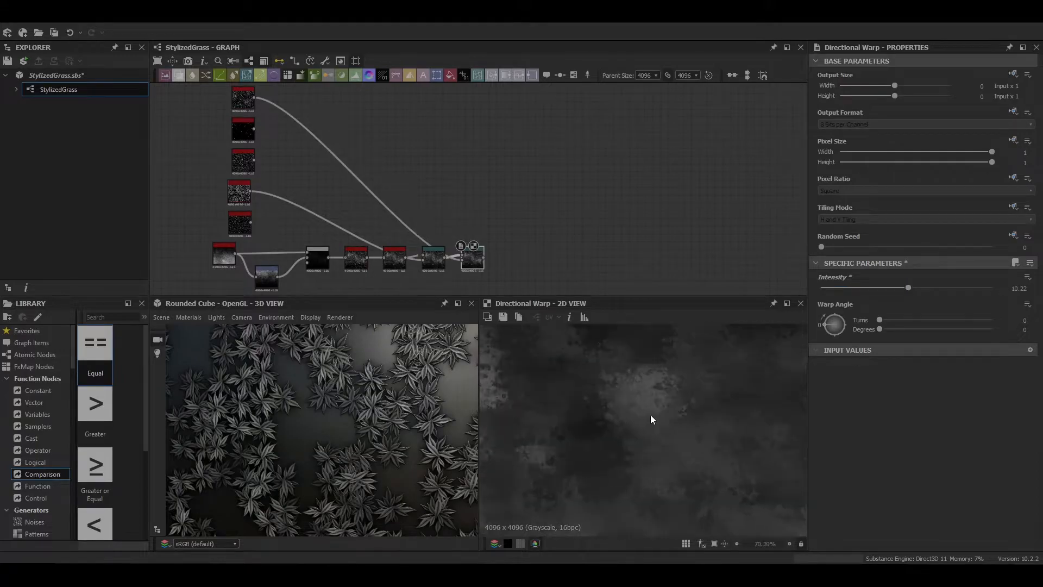
scroll(648, 416, "down", 3)
Add a Non Uniform Blur Grayscale after the second Directional Warp and adjust its blur settings.
key("space")
type("non")
key("Return")
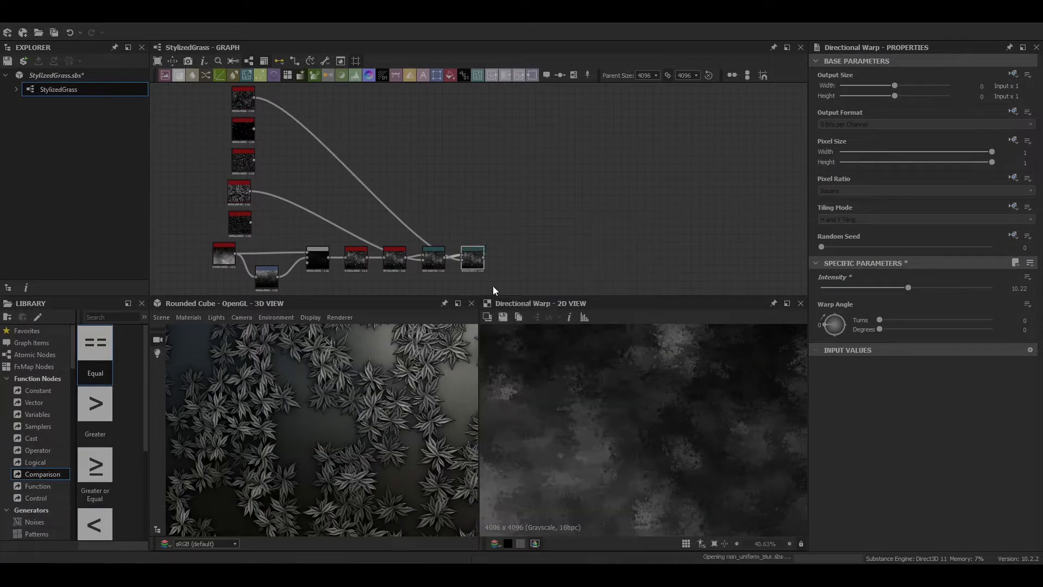
scroll(853, 490, "down", 5)
left_click_drag(913, 387, 834, 396)
scroll(698, 413, "down", 8)
scroll(550, 210, "down", 7)
scroll(489, 173, "up", 4)
Insert dots on the Dirt 1 and Dirt 4 links and position them to route the links neatly around the warp chain.
left_click(371, 199)
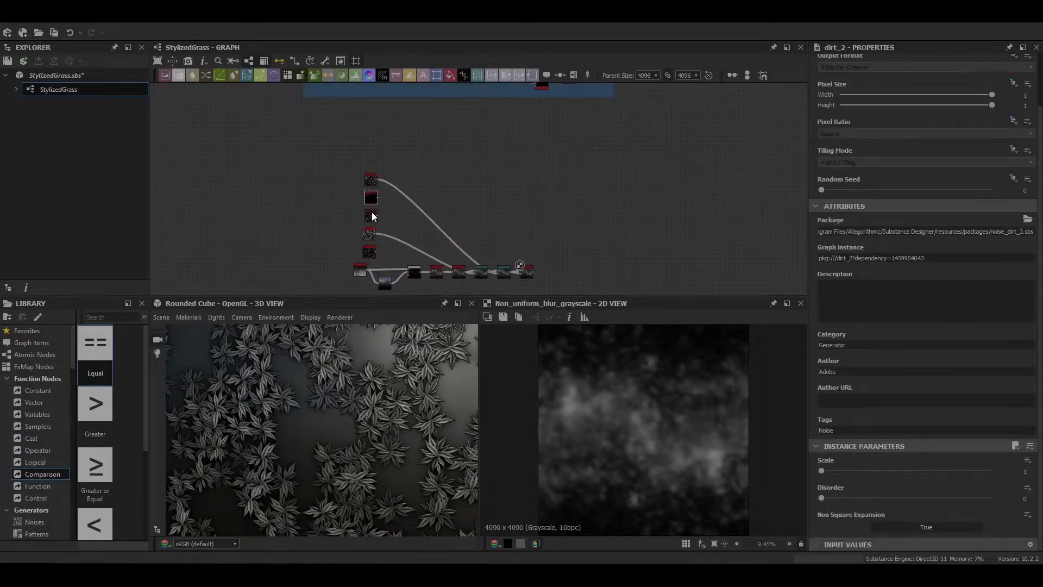
left_click_drag(371, 181, 353, 235)
middle_click_drag(413, 251, 359, 179)
left_click(370, 181, "alt")
left_click_drag(370, 180, 434, 171)
left_click(337, 187, "alt")
left_click_drag(337, 187, 319, 234)
left_click_drag(407, 228, 407, 233)
scroll(457, 192, "up", 4)
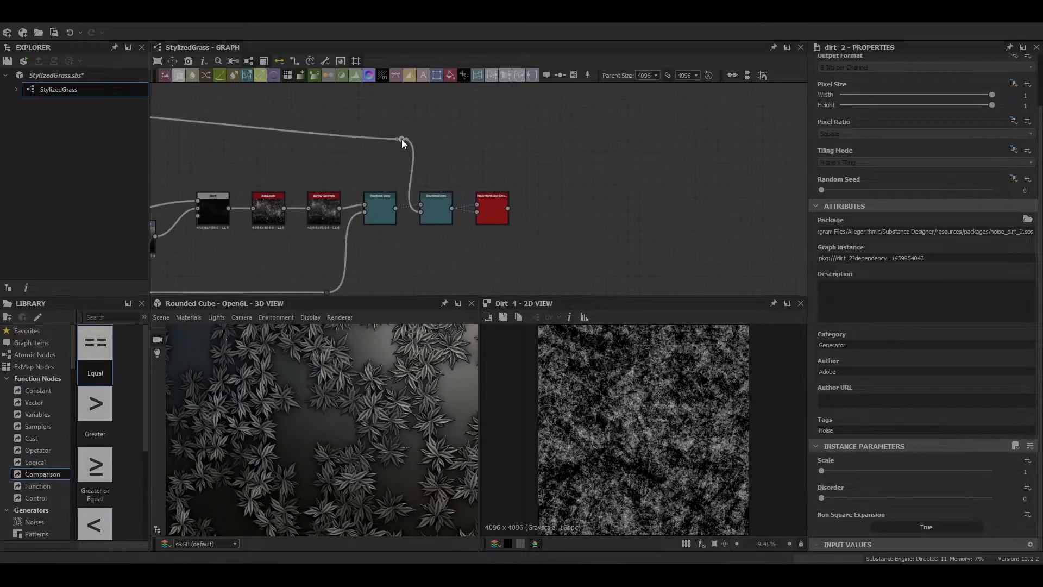
double_click(491, 208)
middle_click_drag(510, 209, 322, 216)
scroll(322, 217, "down", 7)
middle_click_drag(567, 120, 539, 113)
left_click(503, 163)
key("b")
key("ctrl+z")
Add a Height Blend on the grass output link and connect the dirt chain's Non Uniform Blur to it.
left_click(539, 113)
key("space")
type("he")
left_click(555, 136)
left_click_drag(318, 220, 526, 129)
scroll(462, 201, "up", 8)
scroll(413, 219, "down", 8)
Arrange the nodes around the Height Blend so the grass and dirt links run clearly.
left_click_drag(463, 207, 424, 219)
scroll(407, 229, "up", 1)
scroll(420, 242, "down", 5)
scroll(402, 247, "up", 7)
middle_click_drag(403, 248, 367, 244)
left_click_drag(336, 262, 379, 222)
scroll(489, 173, "up", 3)
left_click_drag(336, 255, 427, 190)
Lower the Height Offset of the Height Blend.
double_click(447, 204)
scroll(402, 429, "up", 4)
scroll(850, 505, "down", 3)
left_click_drag(907, 446, 809, 457)
Try a Tile Generator after the Non Uniform Blur, with Pattern set to Image Input and X Amount to 5.
left_click(347, 239)
key("space")
left_click(394, 263)
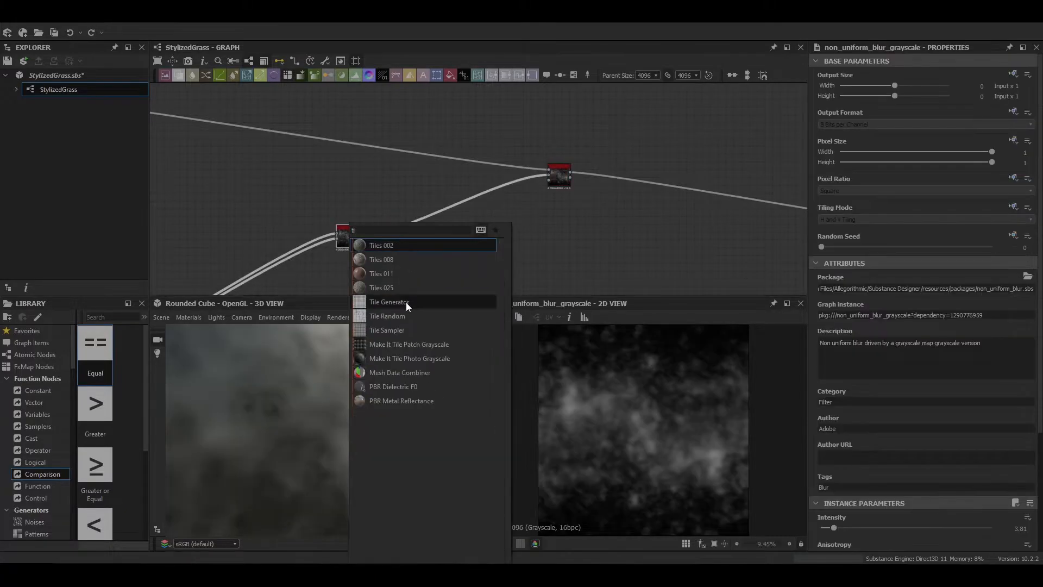
left_click(406, 302)
scroll(377, 241, "up", 5)
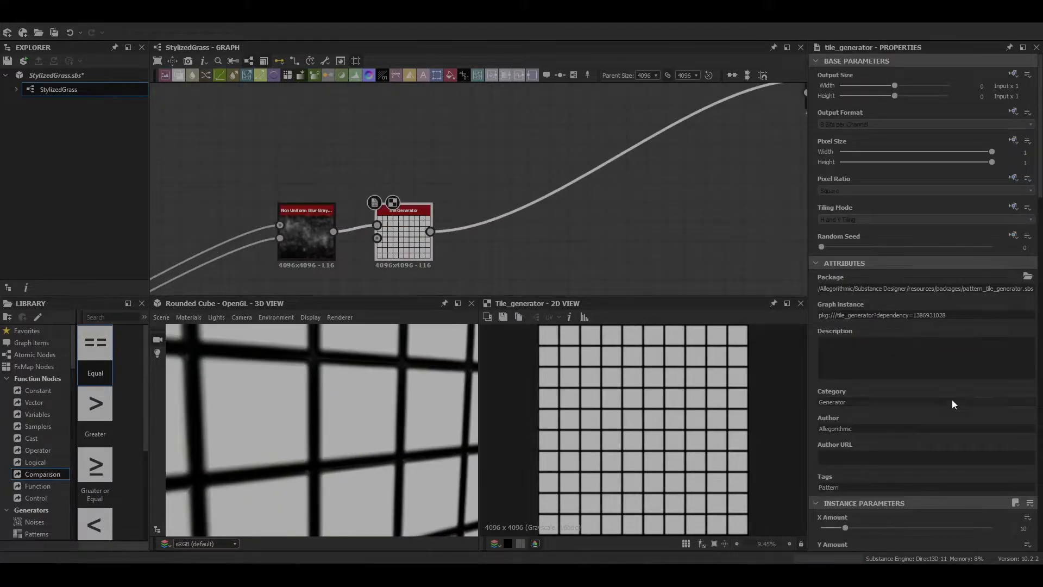
scroll(955, 385, "down", 3)
left_click(853, 497)
left_click(846, 507)
scroll(354, 422, "down", 4)
left_click_drag(846, 399, 833, 400)
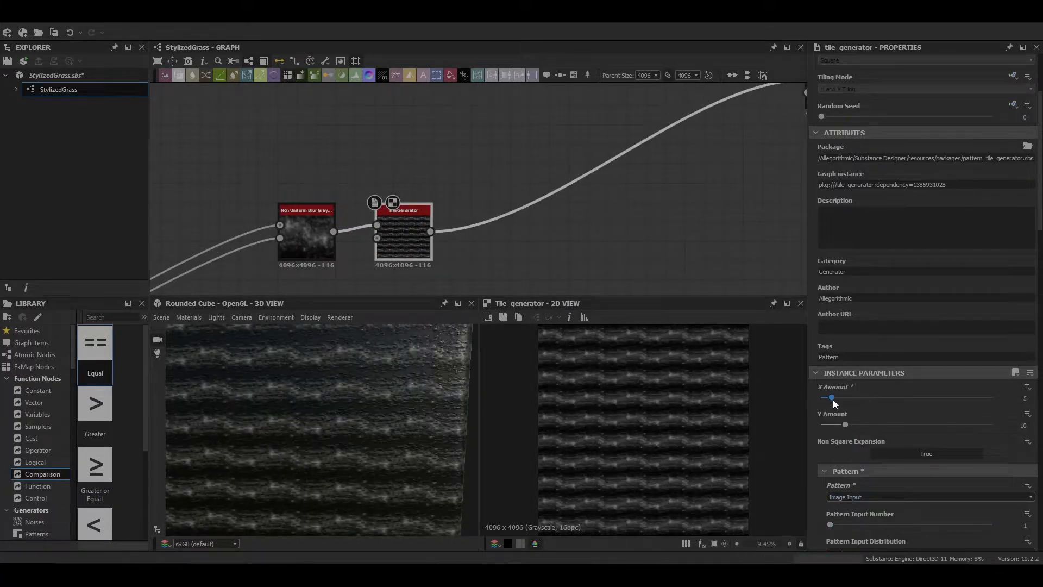
Raise the Height Blend's Height Offset and set the Tile Generator's Y Amount to 2.
scroll(839, 504, "down", 6)
scroll(319, 437, "down", 3)
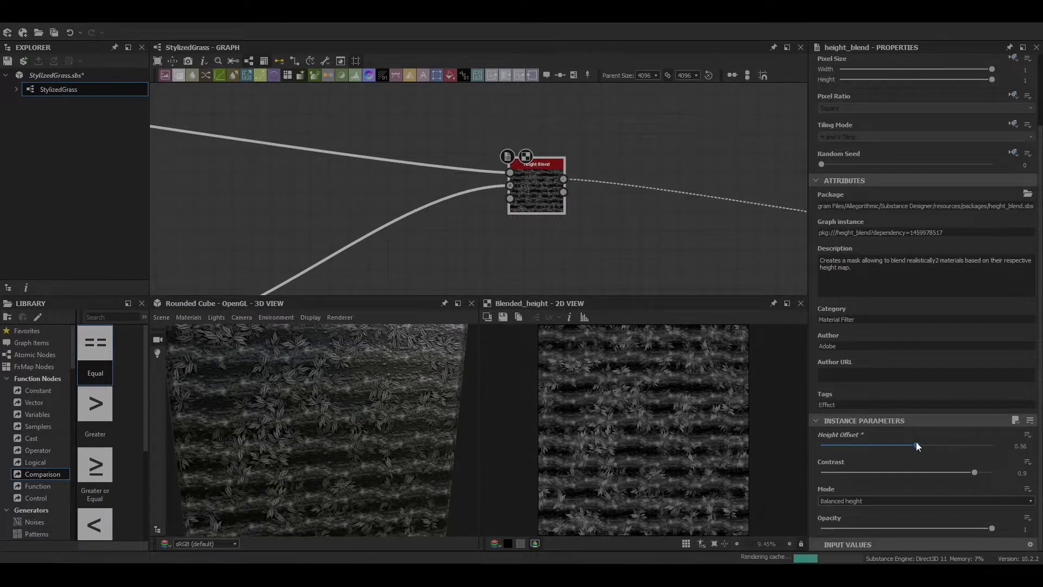
scroll(319, 449, "up", 3)
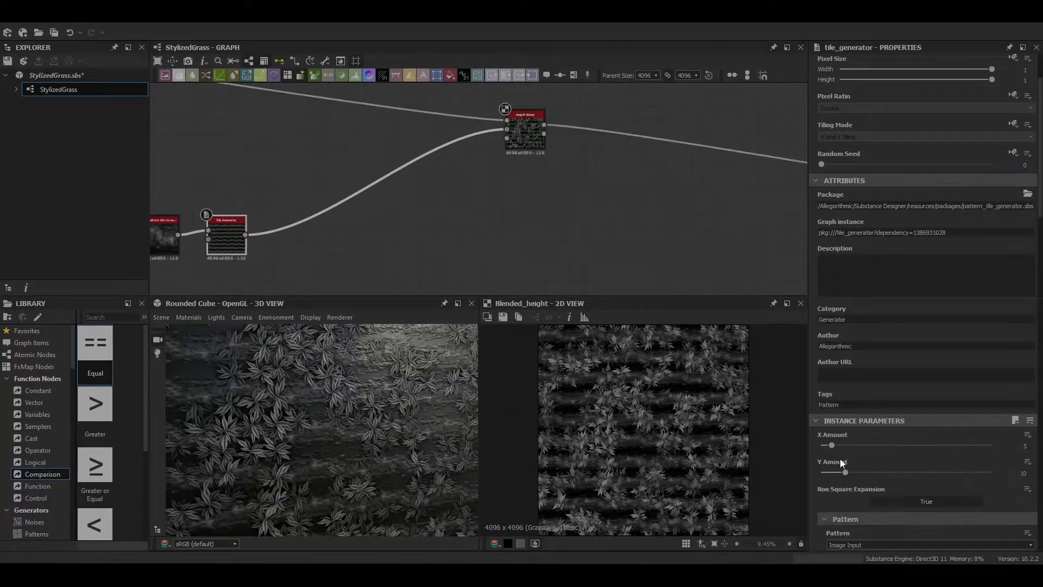
left_click_drag(845, 473, 828, 471)
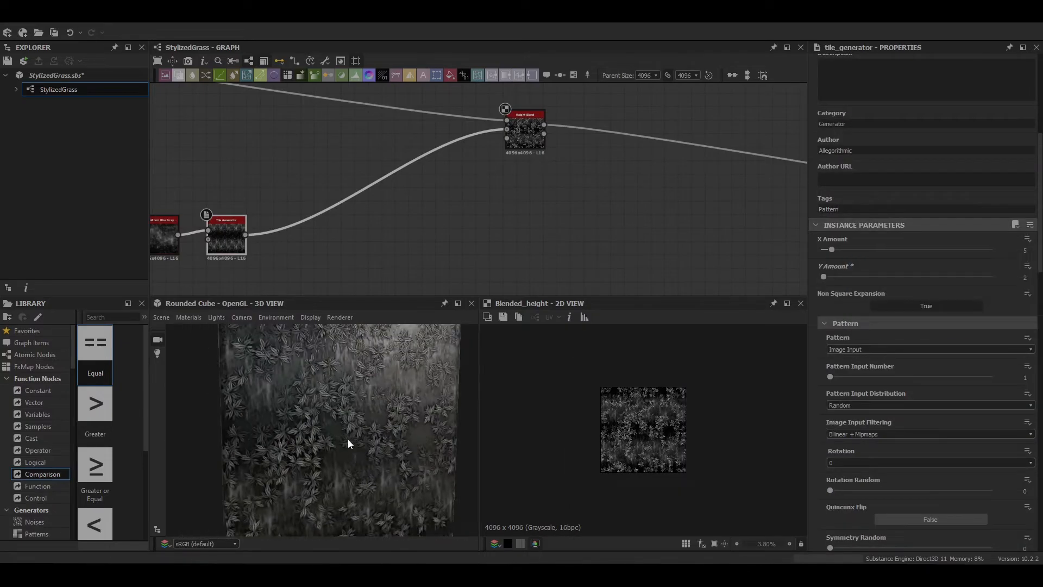
scroll(343, 443, "up", 3)
left_click_drag(336, 449, 329, 406)
scroll(376, 397, "down", 3)
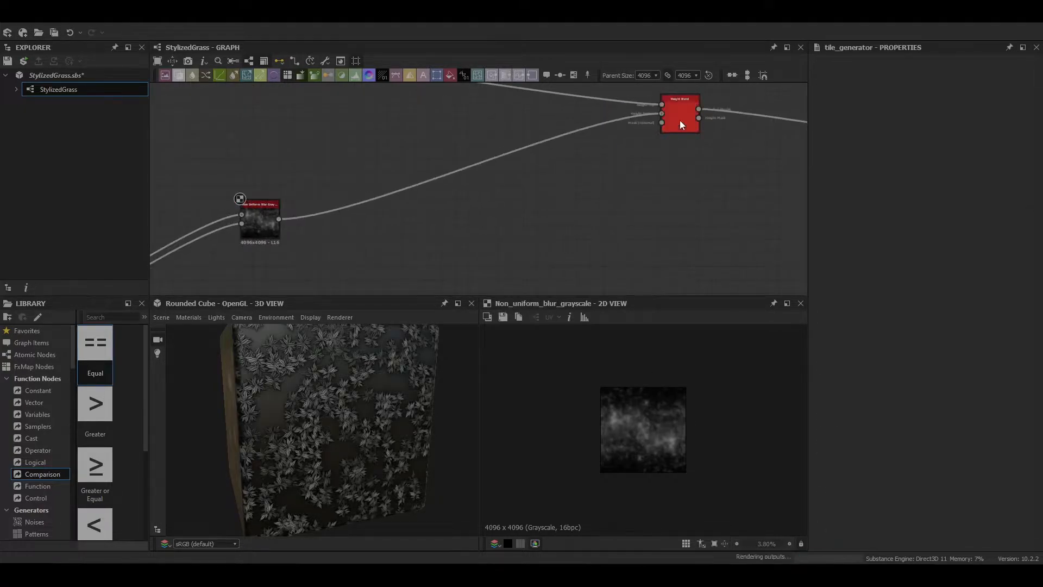
Insert a Levels node after the Non Uniform Blur and raise its output black level to brighten the dirt.
key("space")
type("lev")
key("Return")
mouse_move(829, 306)
left_mouse_down()
mouse_move(954, 305)
mouse_move(828, 315)
left_mouse_up()
left_click_drag(830, 404, 836, 404)
scroll(388, 390, "up", 3)
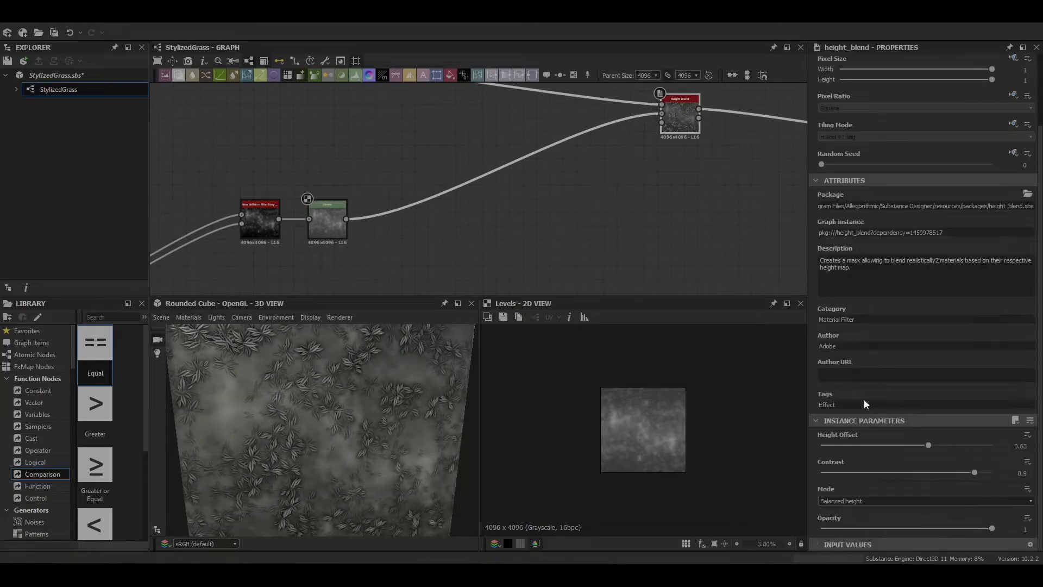
Set the Height Blend's Height Offset to 0.79.
left_click_drag(931, 446, 956, 450)
scroll(310, 428, "up", 3)
left_click_drag(310, 429, 347, 424)
scroll(347, 424, "down", 2)
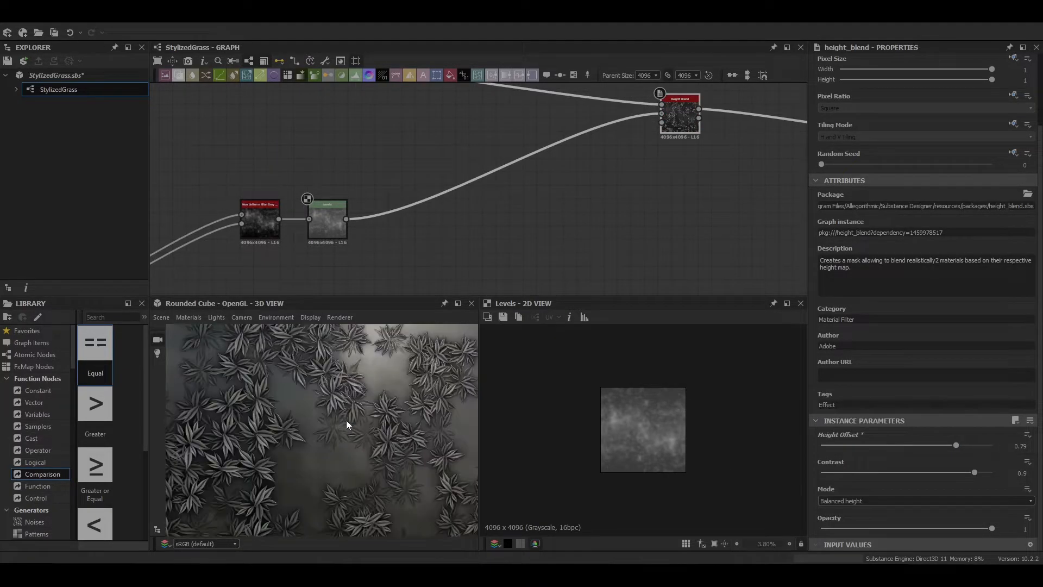
scroll(361, 184, "down", 3)
Add a Histogram Scan fed by the grass output and connect its result to the Height Blend.
middle_click_drag(221, 116, 360, 183)
key("space")
type("hi")
left_click(482, 223)
left_click_drag(216, 155, 645, 222)
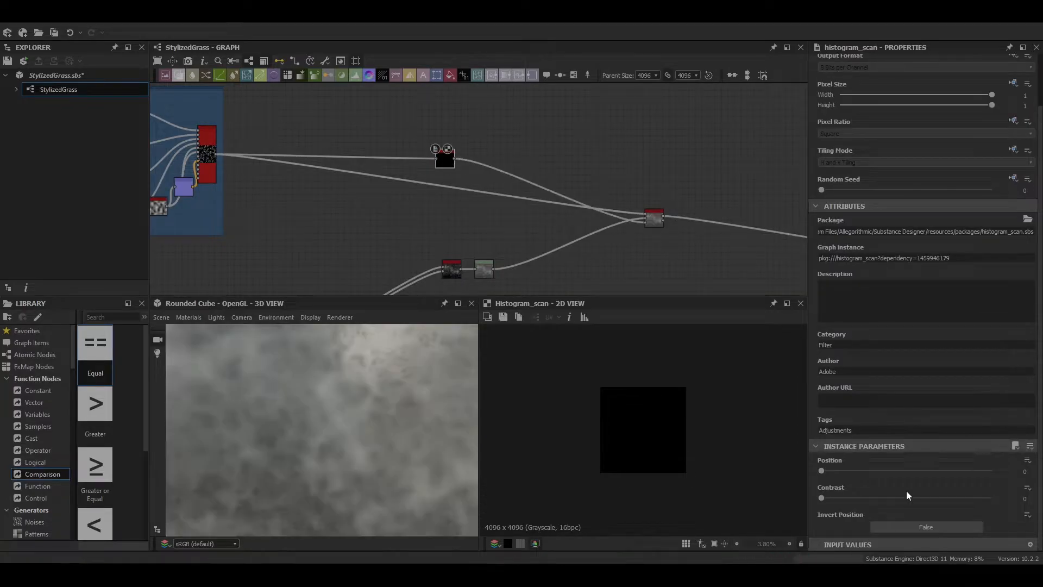
Set the Histogram Scan's Position and Contrast both to 1 to obtain a solid grass mask.
left_click_drag(821, 471, 1020, 462)
scroll(326, 419, "up", 5)
scroll(344, 441, "down", 6)
scroll(342, 412, "up", 2)
left_click_drag(992, 471, 940, 471)
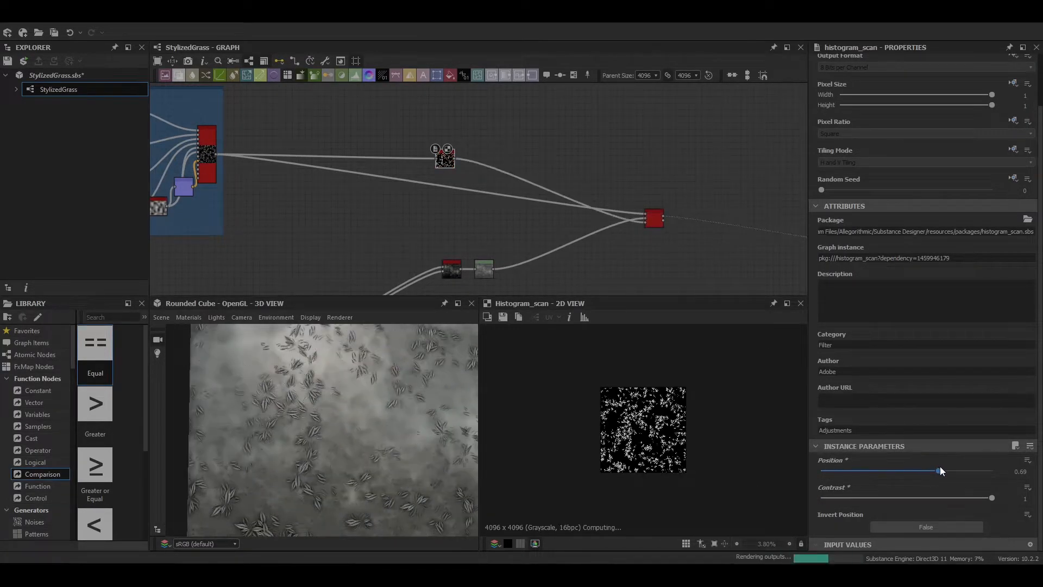
left_click_drag(992, 497, 907, 501)
left_click_drag(968, 511, 992, 511)
scroll(643, 429, "up", 10)
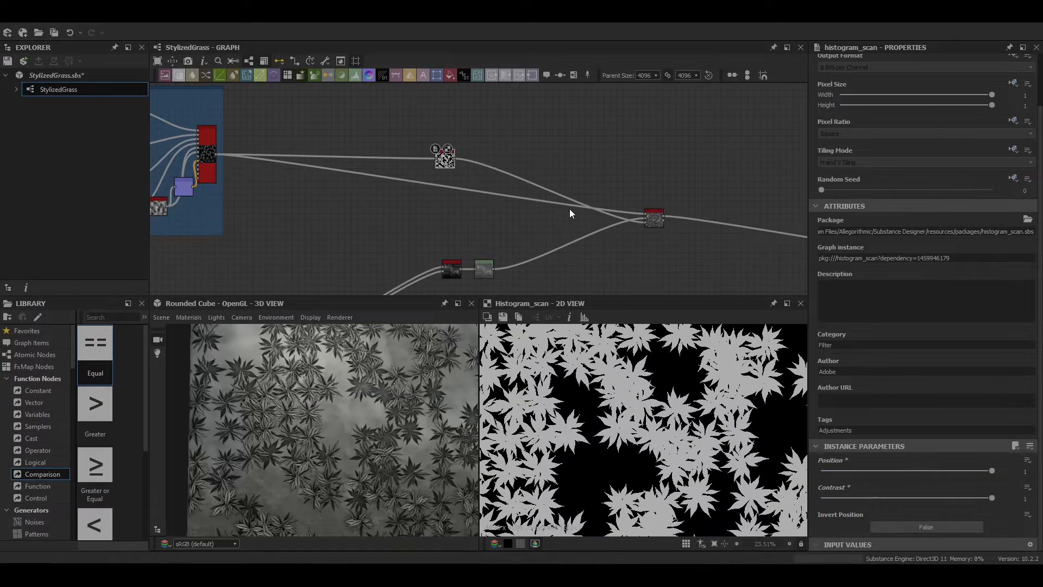
Add an ambient occlusion node after the grass output and place it beside the grass frame.
scroll(332, 406, "up", 3)
middle_click_drag(263, 131, 317, 146)
double_click(262, 169)
key("space")
type("am")
left_click(331, 190)
left_click_drag(270, 169, 308, 148)
Insert a Blend between Levels and Height Blend, feed it the ambient occlusion, and set its mode to Subtract.
middle_click_drag(537, 277, 507, 235)
left_click(549, 237)
key("space")
left_click(573, 258)
left_click_drag(298, 105, 586, 212)
left_click(837, 316)
left_click(834, 339)
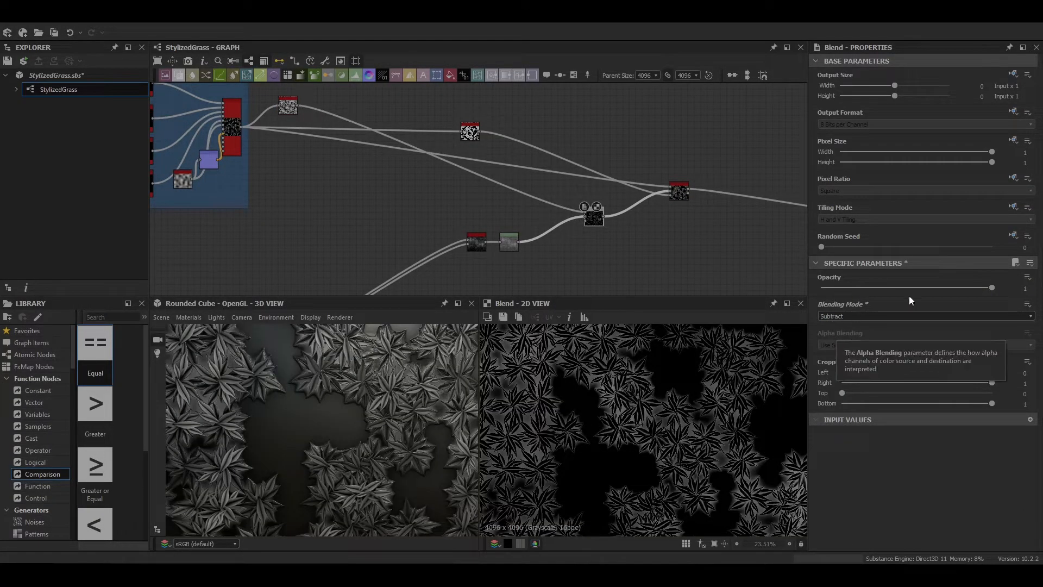
Insert an Invert Grayscale between the ambient occlusion and the Blend.
key("space")
type("in")
left_click(566, 265)
left_click_drag(451, 413, 532, 286)
Set the Subtract Blend's Opacity to 0.27 and check the grass shadows on the rounded cube.
left_click(595, 222)
left_click_drag(913, 288, 867, 291)
scroll(292, 419, "down", 3)
left_click_drag(291, 419, 404, 420)
scroll(321, 395, "down", 3)
scroll(336, 398, "up", 6)
left_click_drag(337, 398, 357, 400)
scroll(360, 383, "up", 4)
scroll(347, 390, "down", 6)
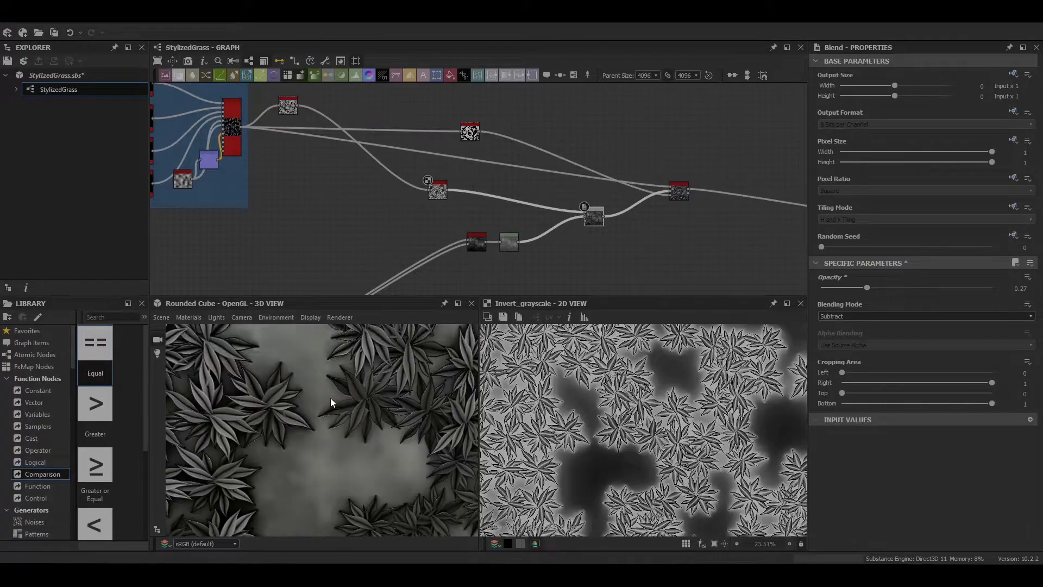
scroll(341, 399, "up", 3)
Raise the output white level of the dirt's Levels node and inspect the ground between the plants.
left_click(510, 242)
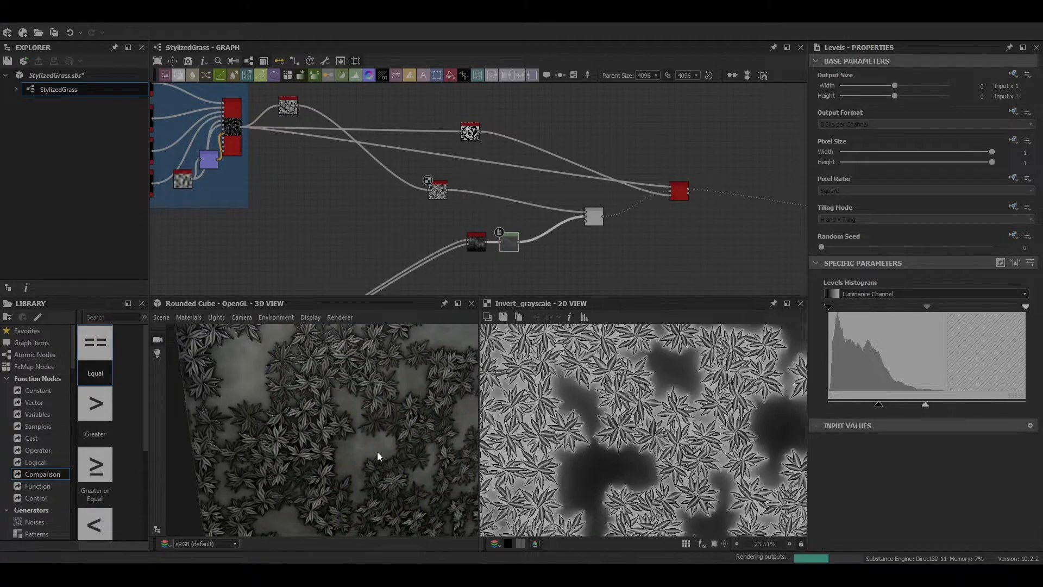
scroll(377, 454, "up", 4)
left_click_drag(925, 404, 957, 404)
scroll(316, 431, "down", 5)
left_click_drag(317, 432, 282, 406)
scroll(318, 410, "up", 5)
scroll(318, 409, "down", 8)
Save the StylizedGrass package.
left_click(12, 17)
left_click(25, 71)
scroll(298, 434, "up", 5)
scroll(309, 433, "down", 2)
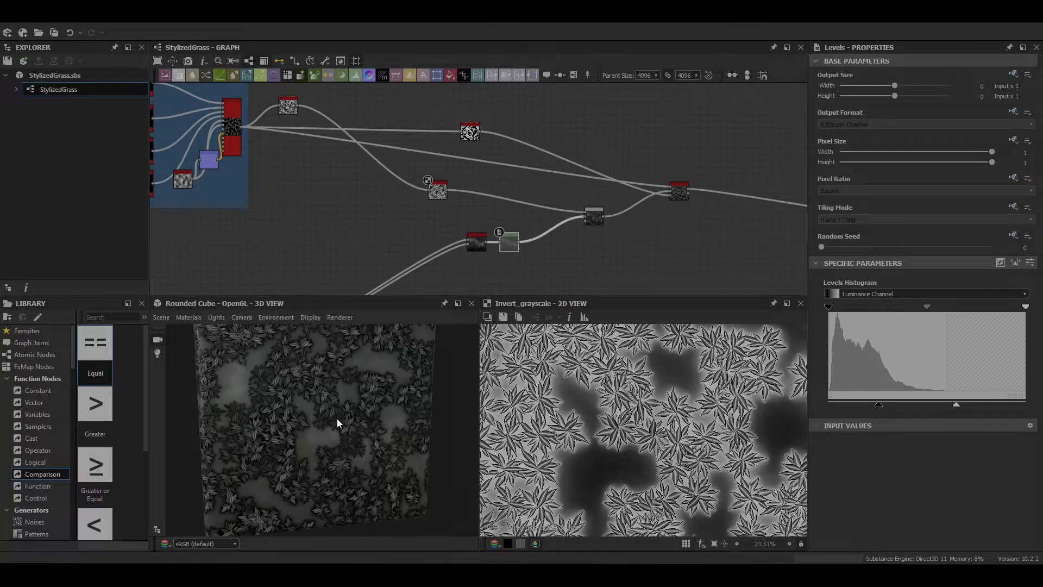
scroll(214, 212, "down", 4)
scroll(427, 190, "up", 5)
Frame the Invert Grayscale and Subtract Blend nodes and title the frame "BlendMaskGrass+Dirt".
double_click(519, 156)
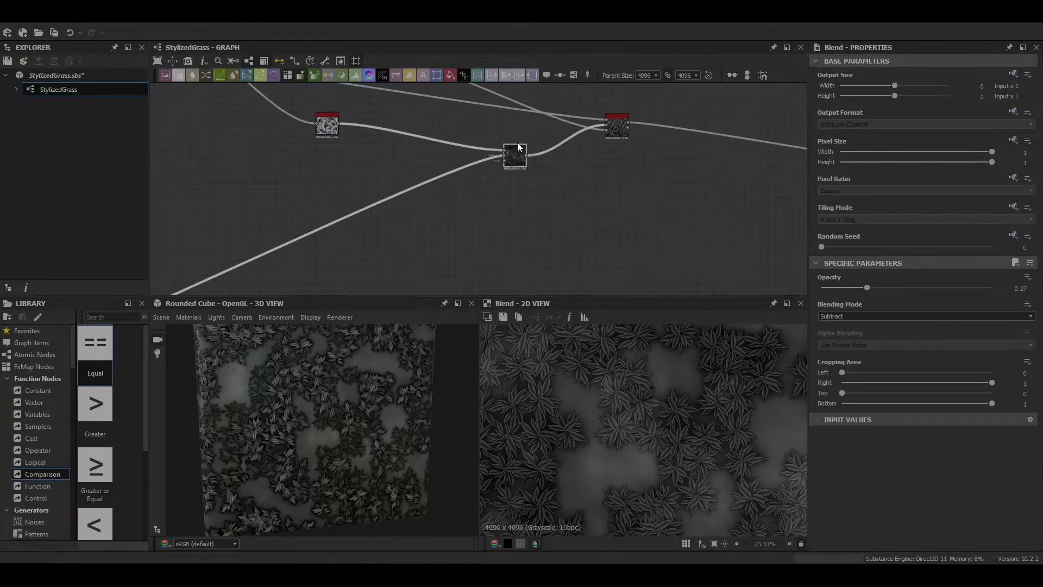
left_click(408, 217, "ctrl")
right_click(406, 217)
left_click(481, 233)
left_click_drag(838, 114, 756, 118)
type("Blend")
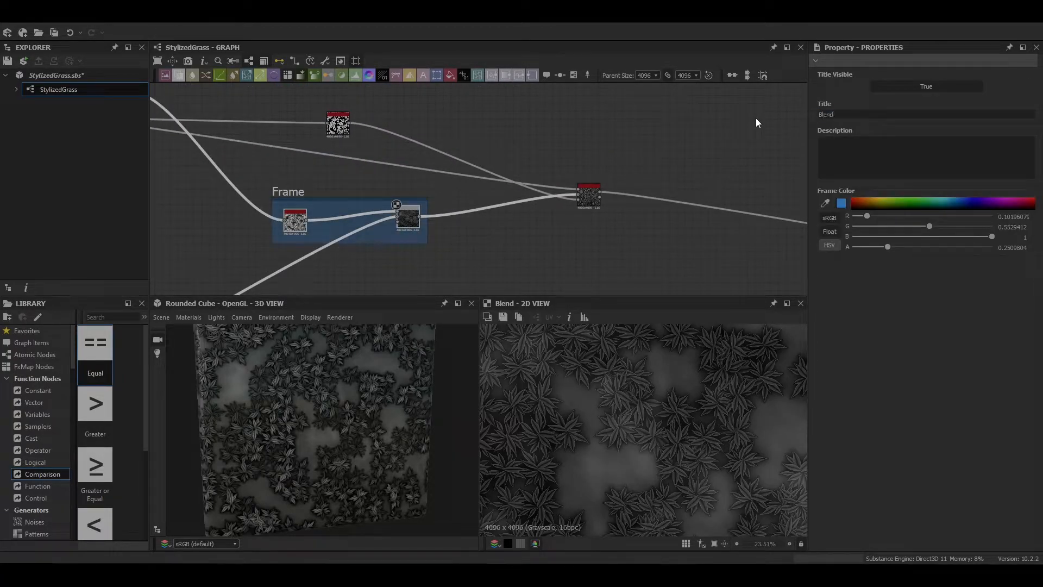
type("MaskGrass+Dirt")
key("Return")
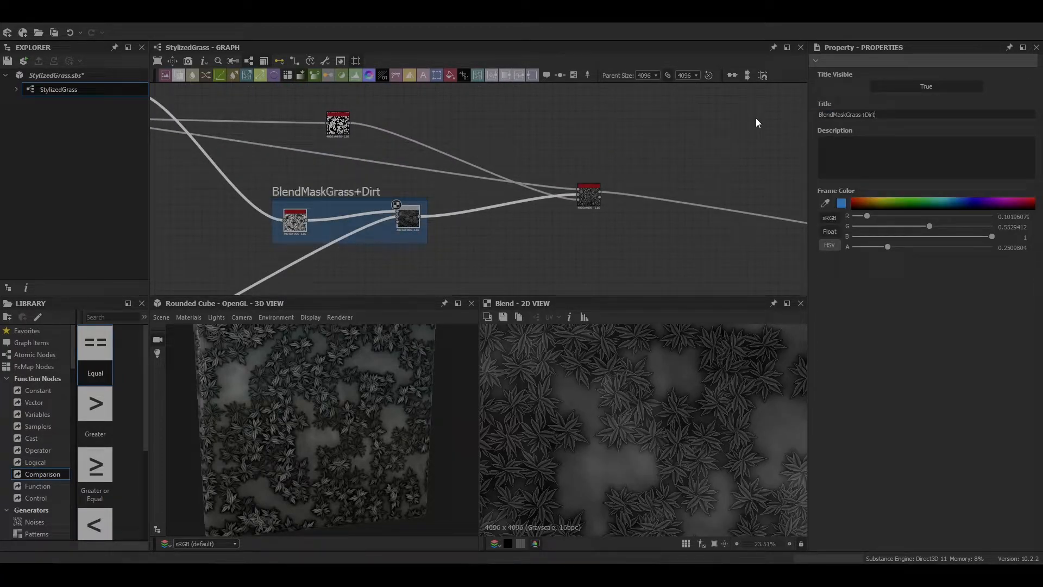
Add a frame around the dirt node chain and title it "Dirt Base".
middle_click_drag(528, 222, 538, 191)
scroll(631, 162, "up", 6)
scroll(457, 169, "down", 9)
scroll(340, 396, "down", 1)
scroll(340, 396, "up", 4)
middle_click_drag(229, 248, 423, 208)
scroll(424, 208, "down", 3)
right_click(400, 215)
left_click(475, 232)
left_click_drag(838, 114, 726, 104)
type("Dirt Base")
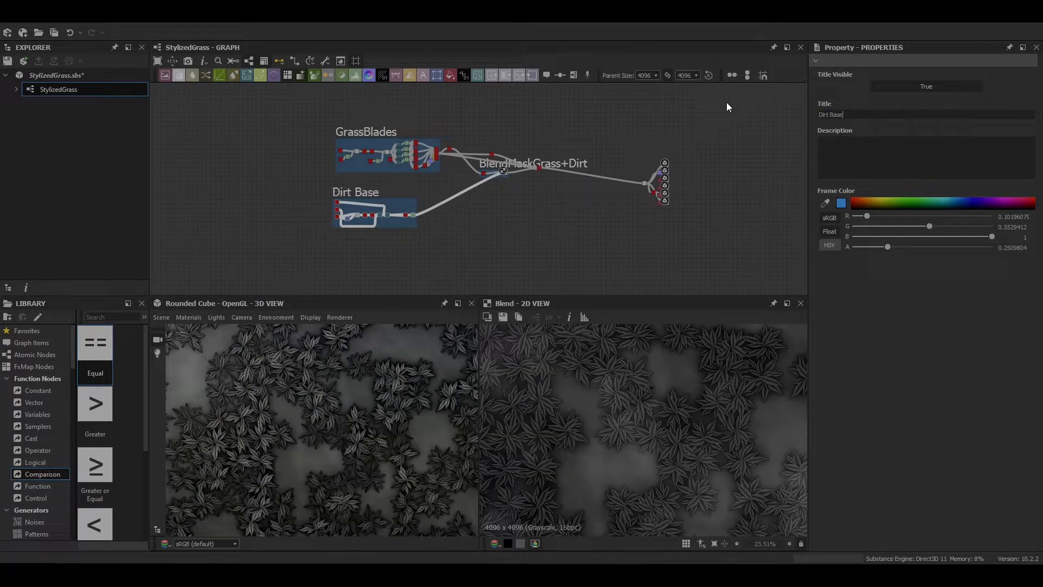
Duplicate a Waveform 1 node and place the copy below the Dirt Base frame.
scroll(390, 226, "up", 6)
scroll(566, 200, "down", 3)
scroll(389, 243, "up", 3)
left_click(403, 237)
key("ctrl+c")
mouse_move(389, 98)
middle_mouse_down()
mouse_move(402, 238)
mouse_move(403, 108)
middle_mouse_up()
key("ctrl+v")
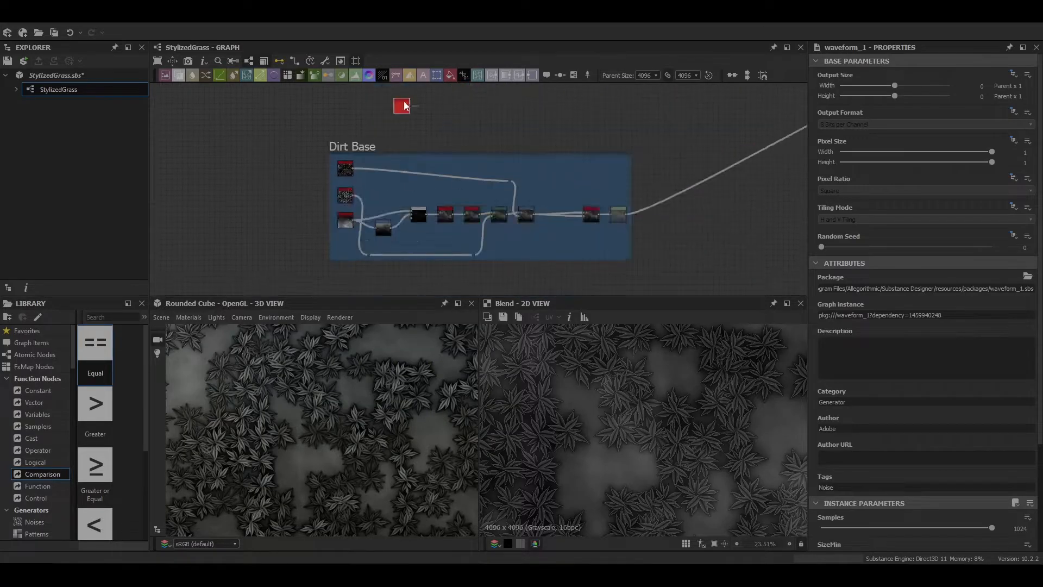
scroll(405, 217, "down", 3)
left_click_drag(406, 185, 404, 265)
middle_click_drag(404, 264, 353, 147)
scroll(352, 148, "up", 5)
scroll(649, 434, "down", 6)
Set the clover Tile Sampler's Mask Random to 0.81 to thin out the scattered leaves.
scroll(858, 448, "down", 3)
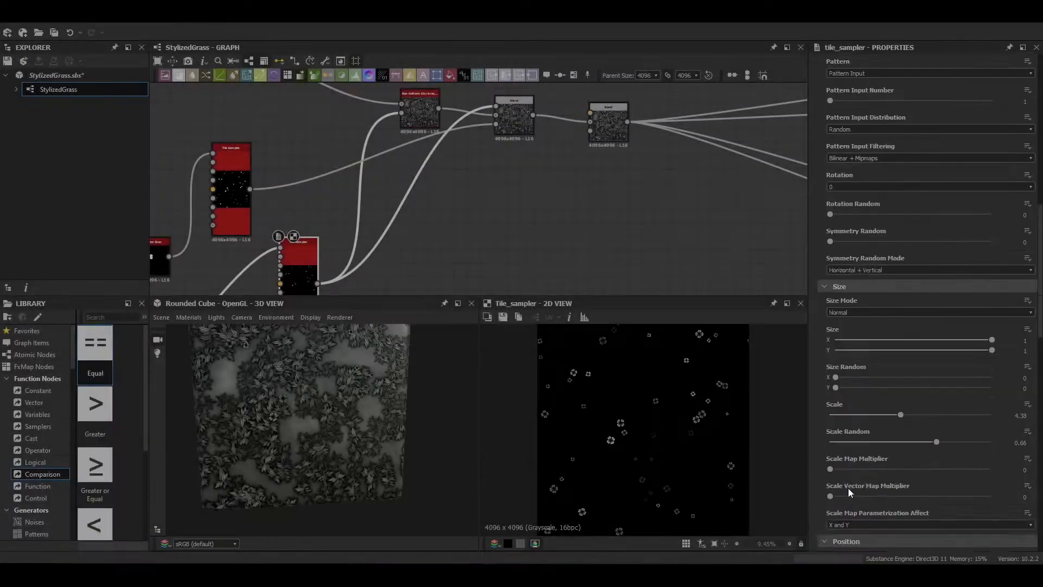
scroll(847, 452, "down", 10)
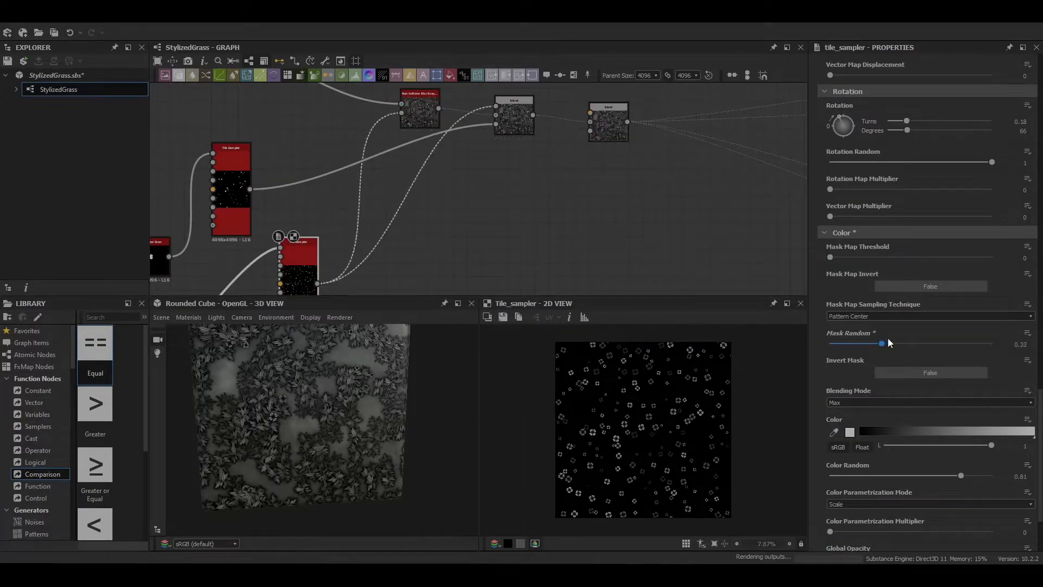
left_click_drag(883, 343, 961, 344)
scroll(344, 396, "up", 10)
scroll(318, 414, "down", 10)
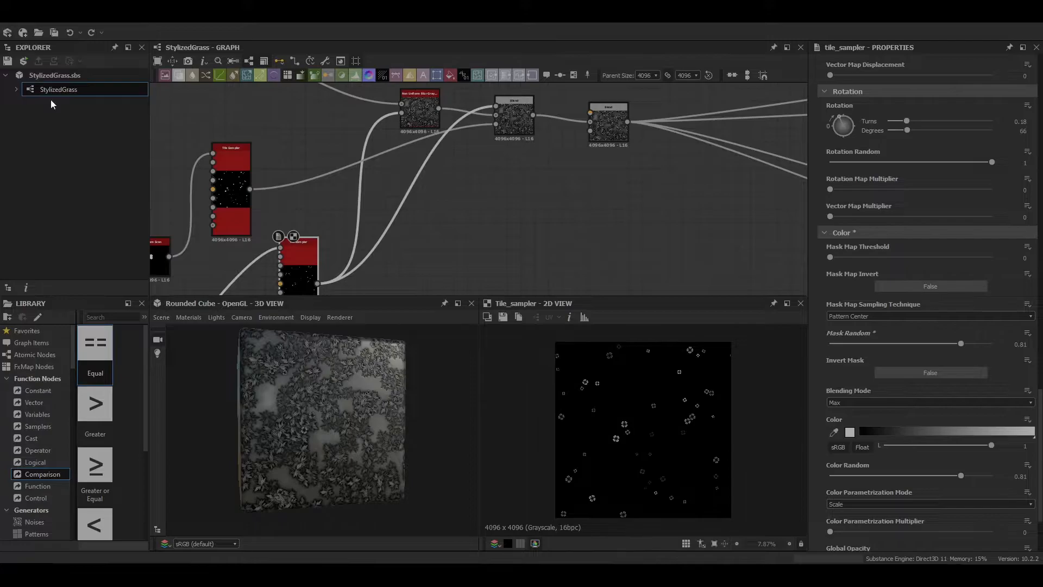
Save the package and inspect the scattered clovers among the grass on the rounded cube.
key("ctrl+s")
scroll(256, 426, "up", 5)
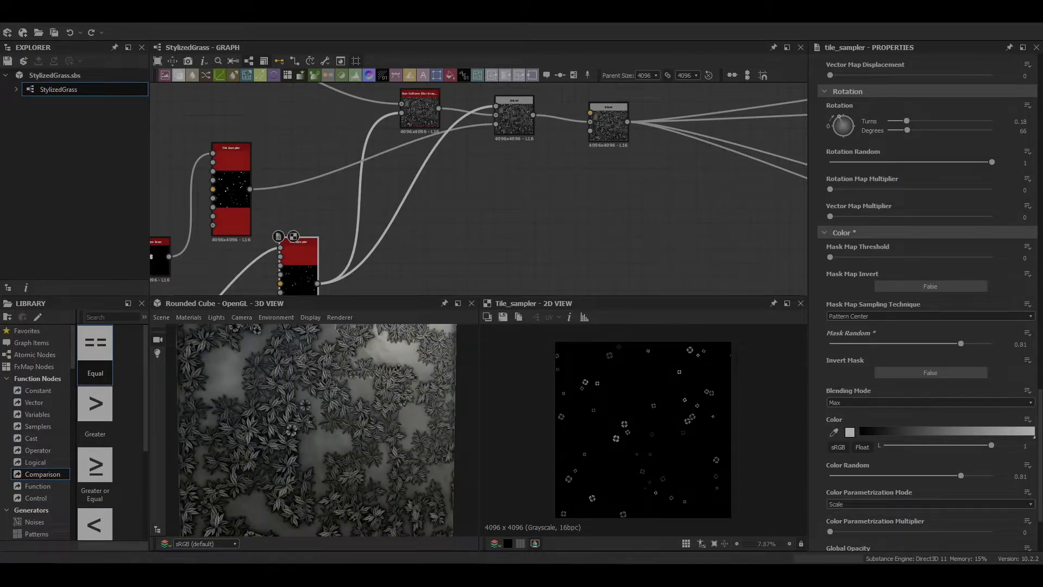
scroll(250, 396, "up", 10)
scroll(342, 397, "down", 10)
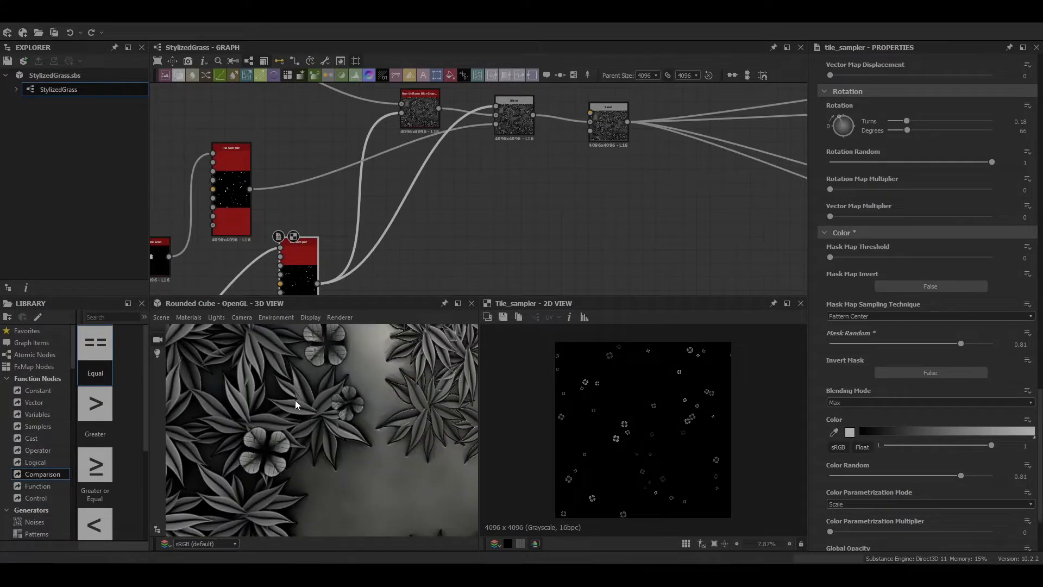
scroll(334, 440, "up", 5)
Move the clover node network below Dirt Base and enclose it in a frame titled "Clover Leaf".
scroll(333, 260, "down", 8)
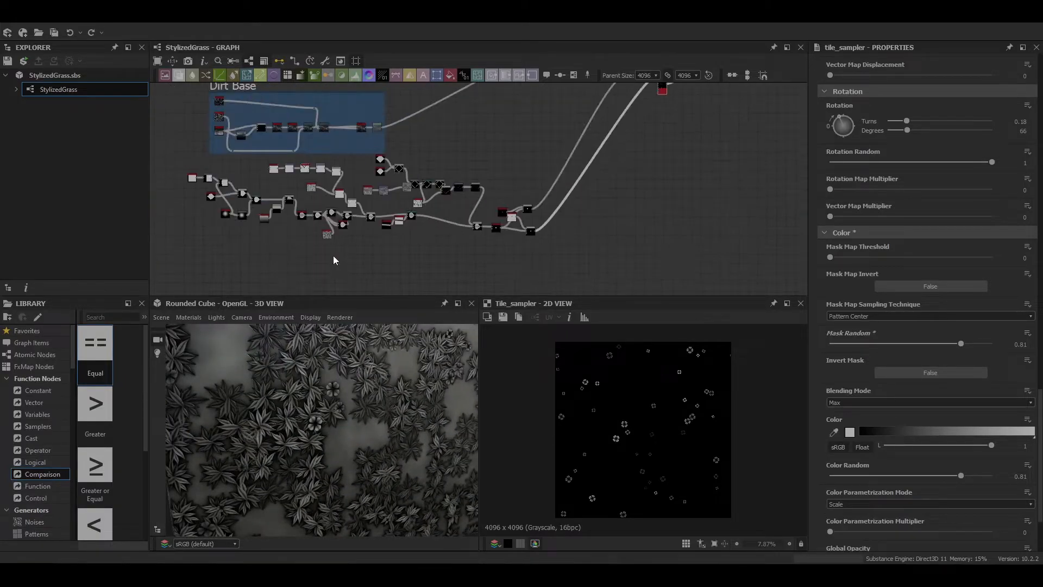
left_click_drag(153, 156, 153, 157)
left_click_drag(399, 169, 369, 243)
middle_click_drag(369, 243, 366, 180)
right_click(392, 158)
left_click(415, 181)
left_click(843, 113)
type("Clover Leaf")
key("Return")
scroll(341, 234, "down", 3)
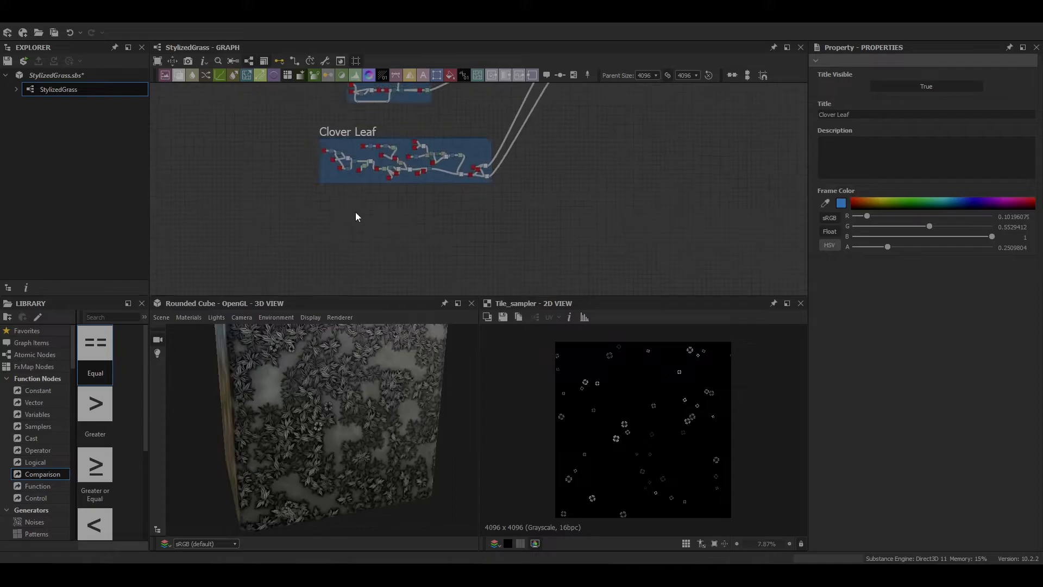
Add a Shape node below the Clover Leaf frame and set its pattern to Pyramid.
scroll(341, 233, "up", 3)
key("space")
type("shape")
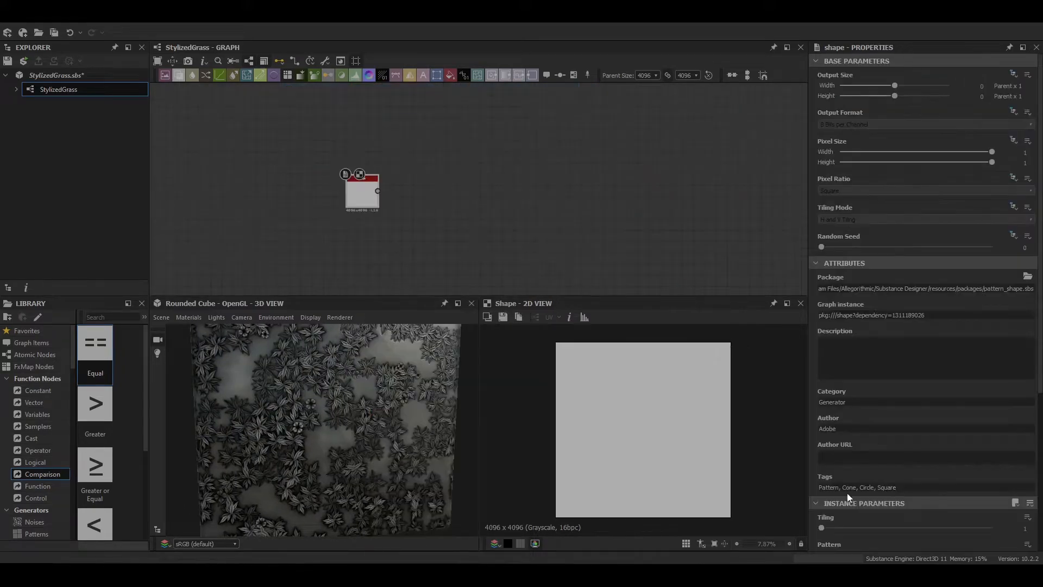
left_click(847, 492)
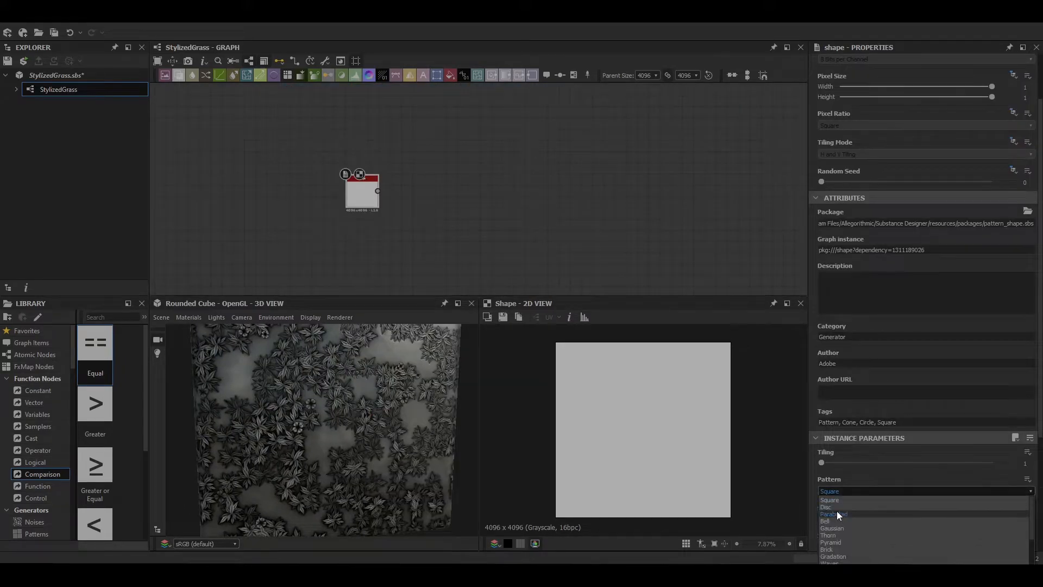
left_click(837, 514)
Add a Blend node after the shape and subtract a Cells 1 noise from it at reduced opacity.
key("space")
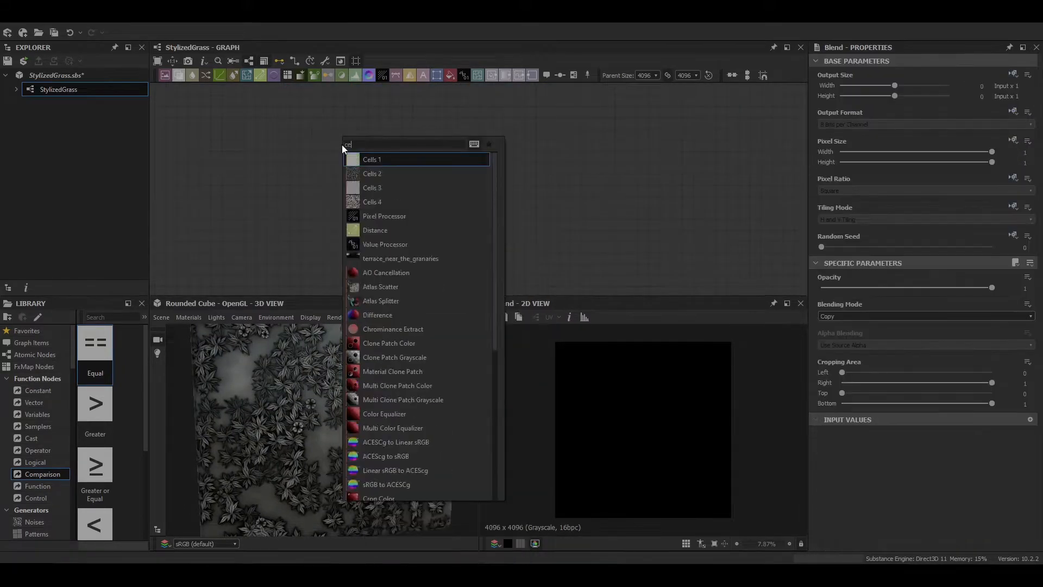
key("Return")
left_click(834, 496)
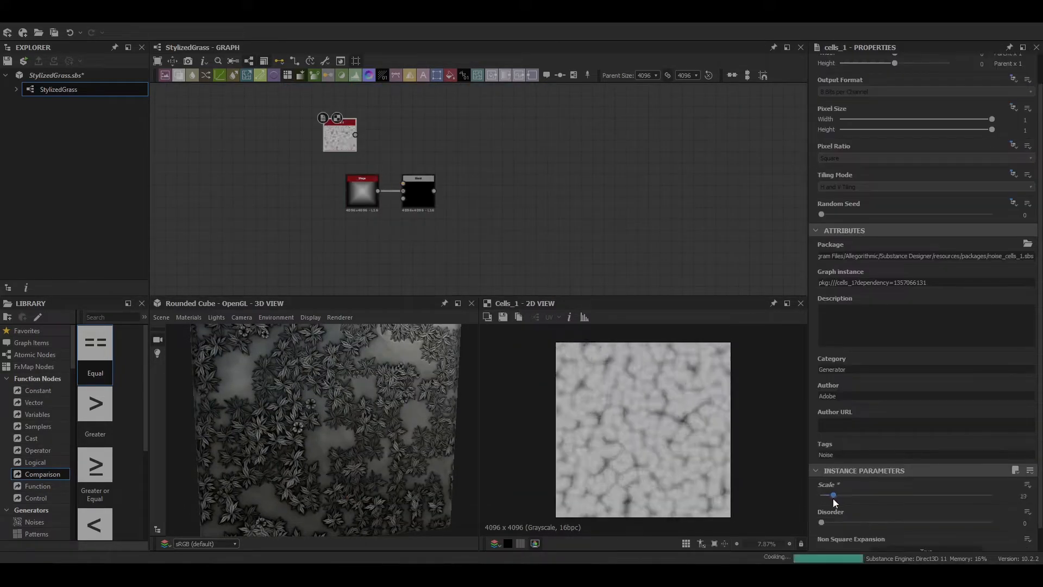
left_click(422, 193)
left_click(902, 316)
left_click(840, 344)
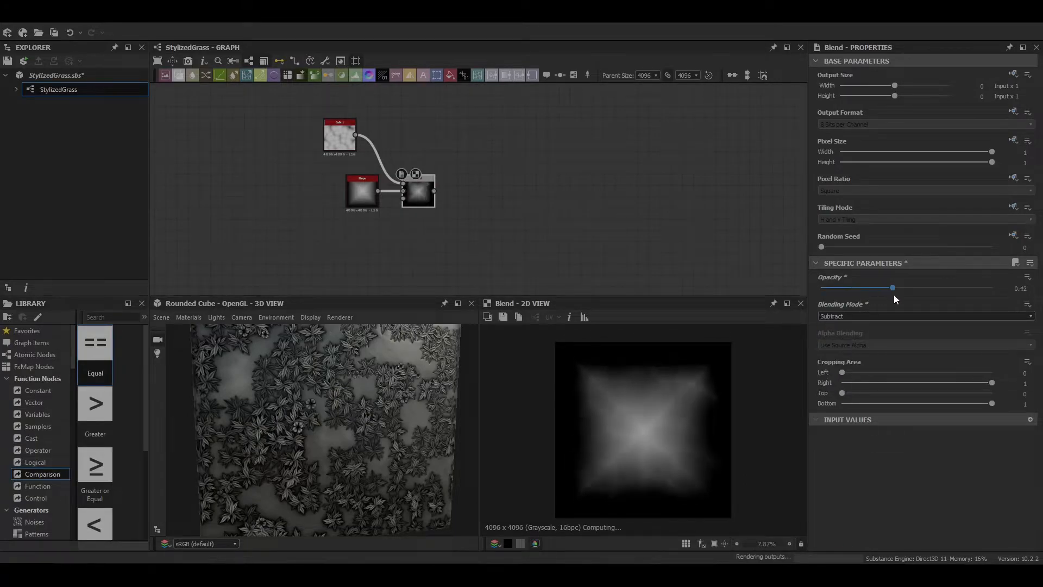
Change the Shape node's pattern to Bell and check the blended result.
scroll(728, 381, "up", 3)
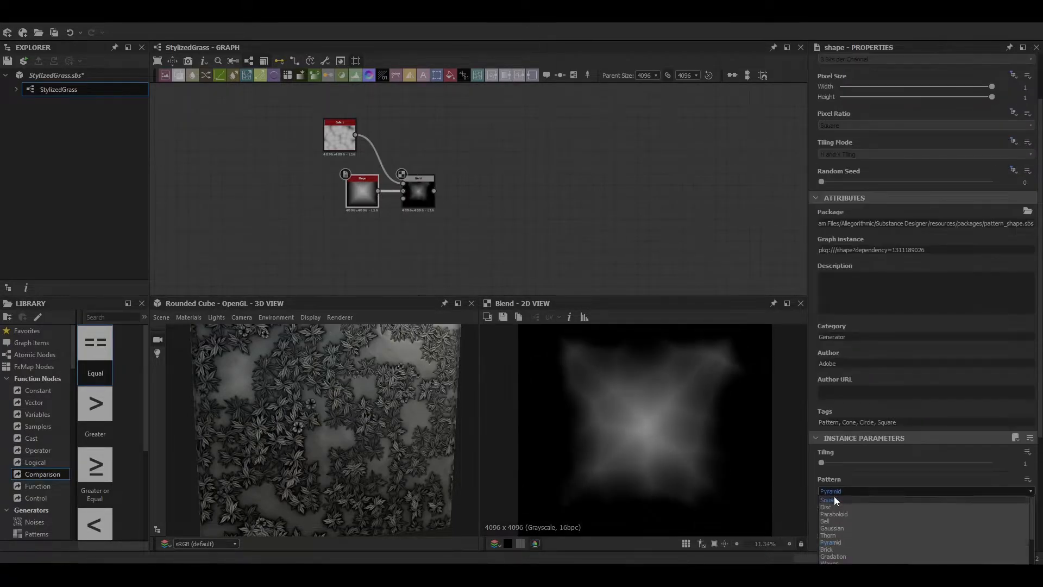
left_click(843, 495)
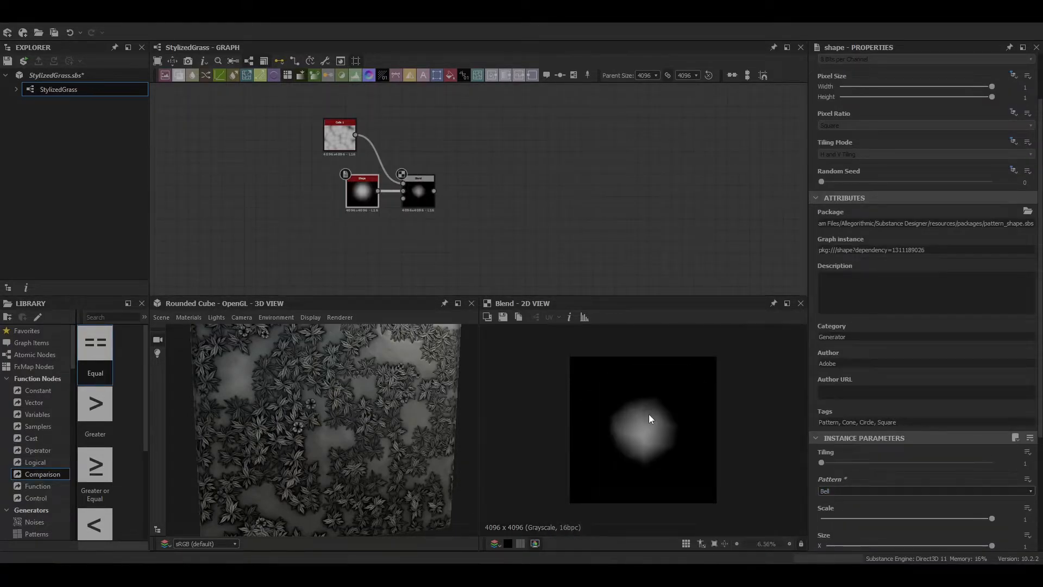
scroll(452, 227, "down", 3)
scroll(451, 228, "up", 2)
Add a Directional Warp after the subtract blend, driven by a Perlin Noise, with intensity 7.94.
middle_click_drag(442, 197, 413, 226)
left_click(410, 226)
key("space")
type("dir")
left_click(458, 259)
key("space")
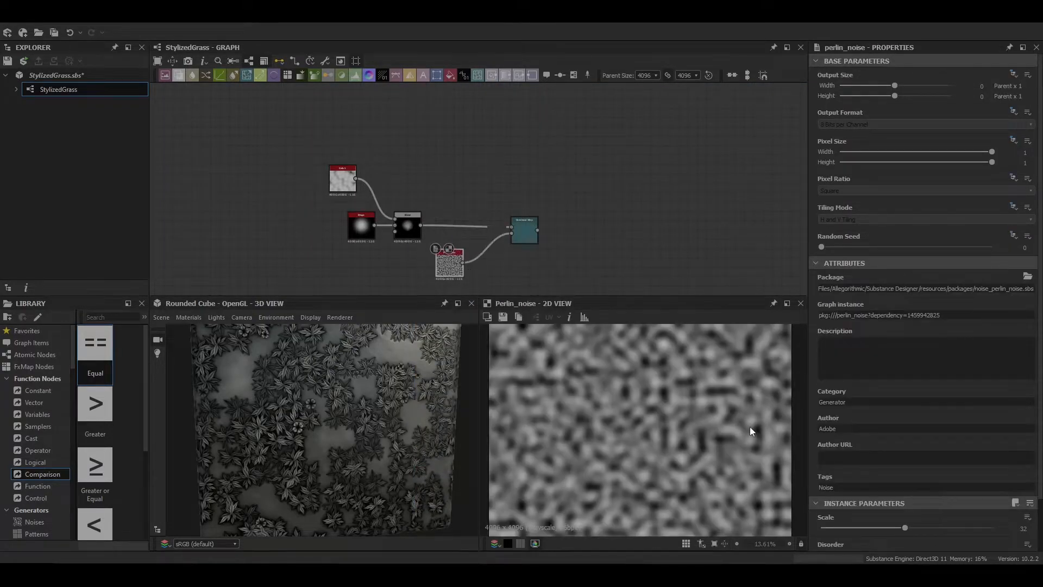
scroll(822, 504, "down", 2)
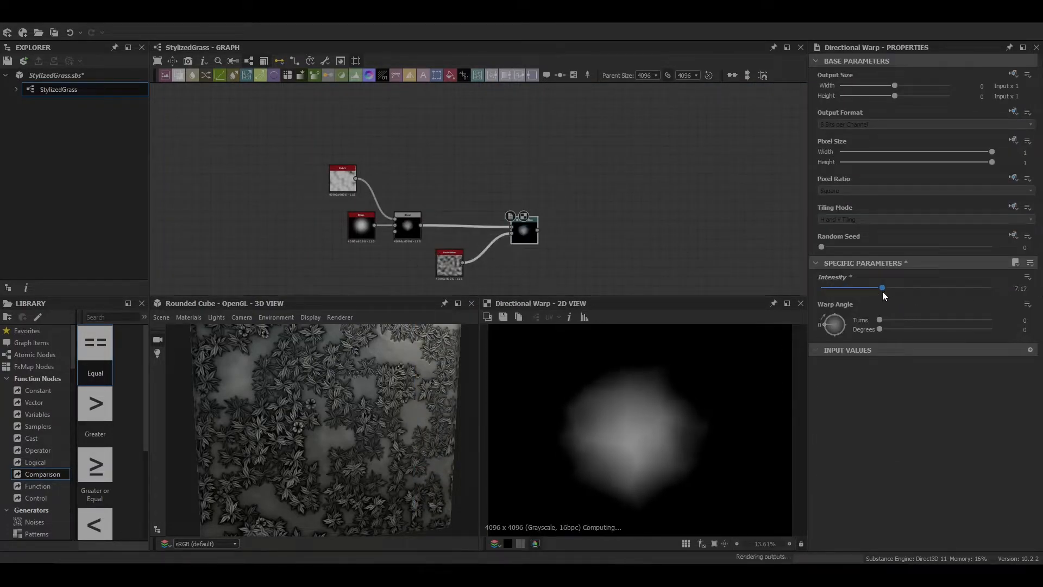
scroll(634, 442, "up", 3)
left_click_drag(524, 231, 528, 236)
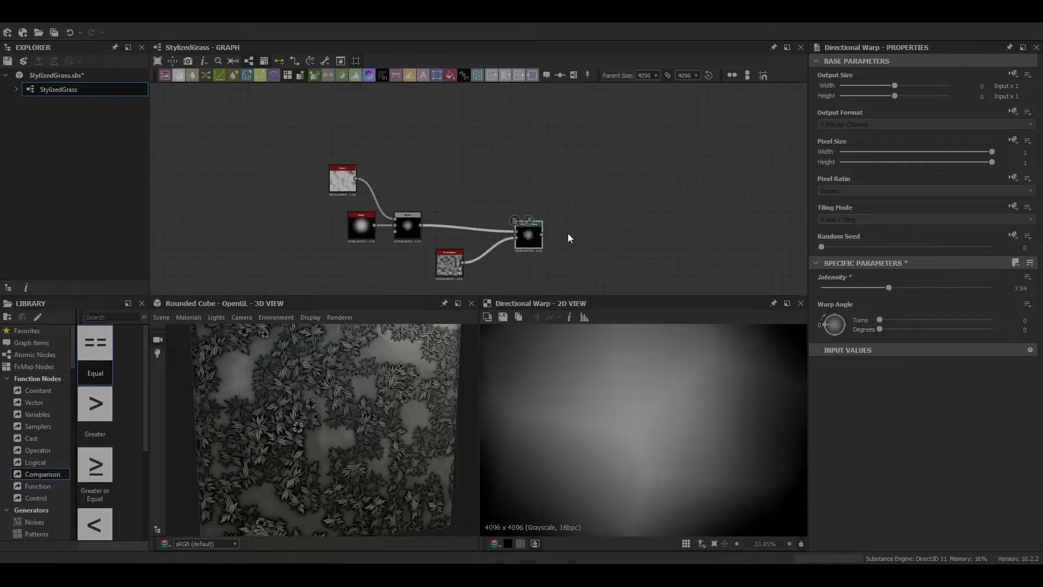
Add a Blend node after the Directional Warp and place a BnW Spots noise above it as foreground.
key("space")
type("slo")
left_click(597, 245)
key("space")
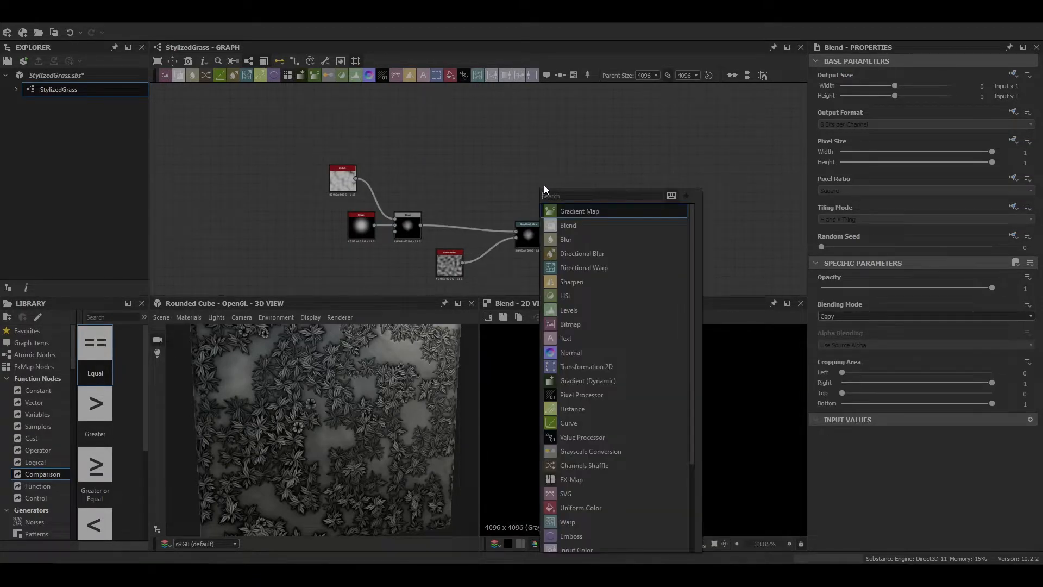
type("bnw")
left_click(565, 226)
left_click_drag(557, 188, 502, 166)
Insert a Blur node between the BnW Spots noise and the new blend with a low intensity.
key("space")
type("blur")
key("Return")
left_click(830, 288)
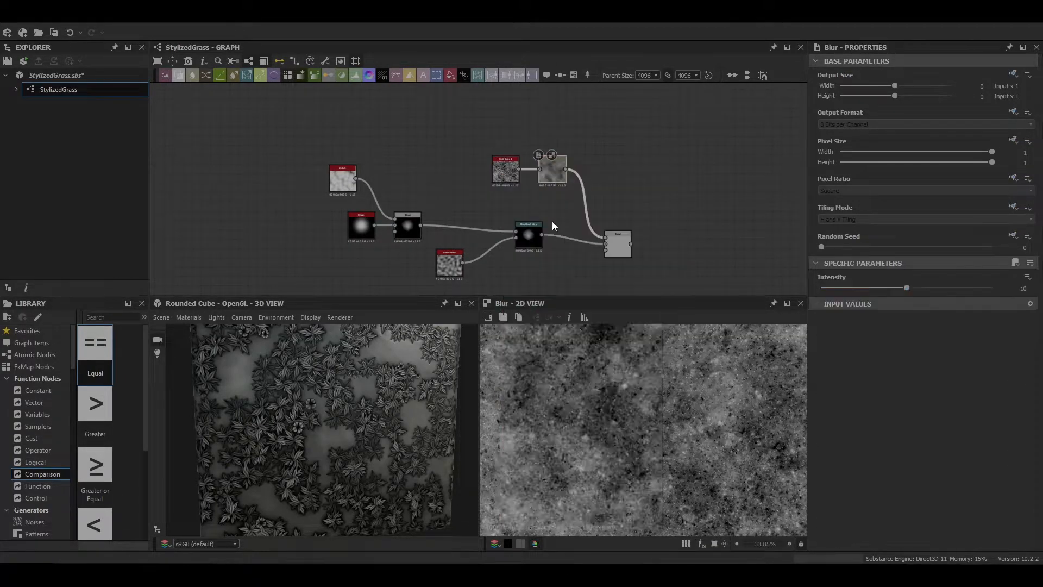
scroll(624, 380, "down", 2)
Try several blending modes on the spots blend and settle on Multiply at 0.26 opacity.
double_click(618, 244)
left_click(842, 316)
left_click(842, 329)
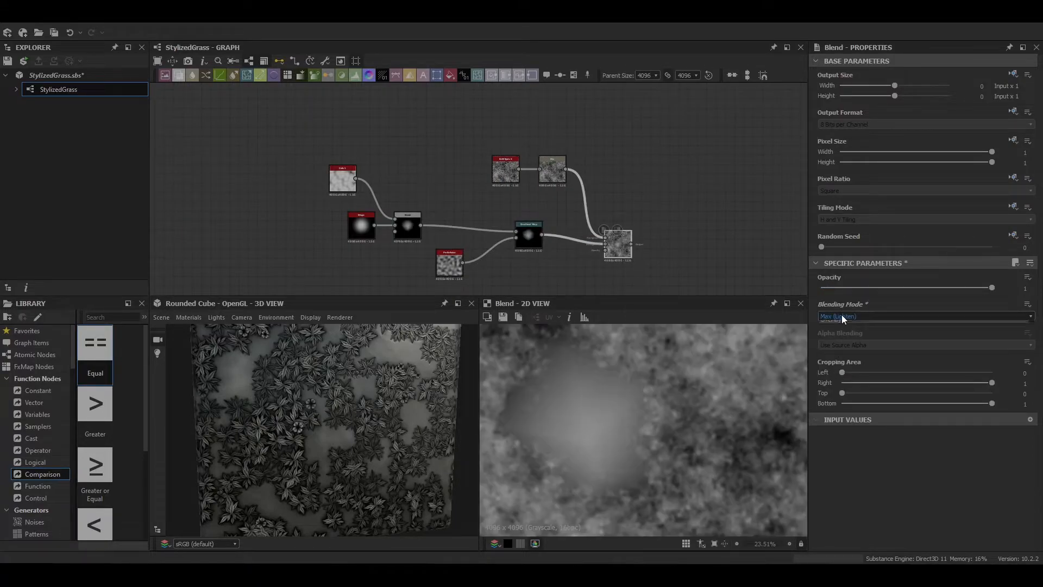
left_click(842, 316)
left_click(842, 373)
scroll(729, 364, "down", 2)
scroll(839, 316, "up", 2)
left_click(839, 315)
left_click(843, 355)
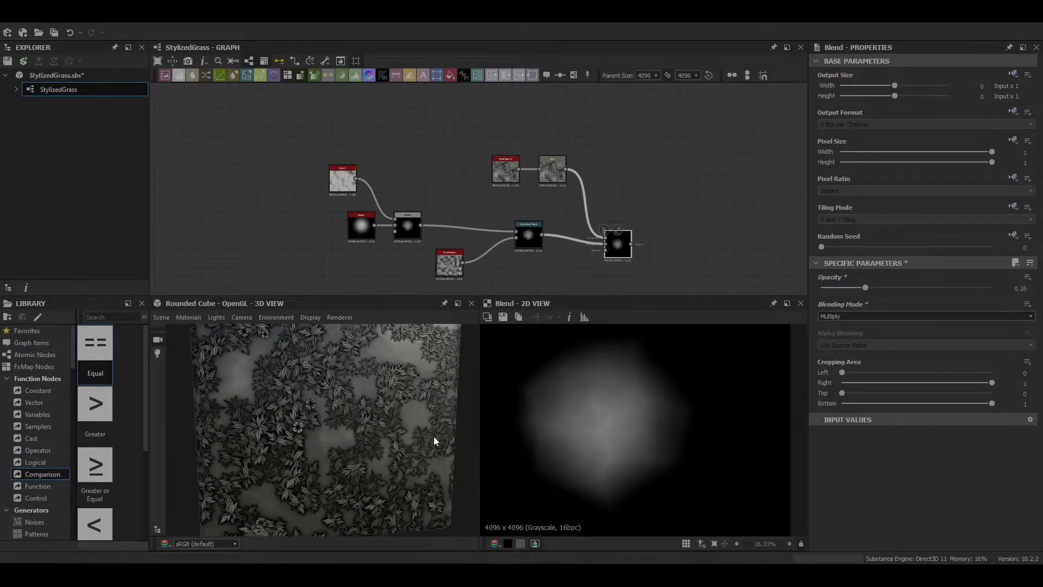
Adjust the BnW Spots noise, check its effect on the warped shape, and set the multiply blend's opacity to 0.04.
scroll(417, 421, "up", 2)
scroll(576, 443, "up", 4)
double_click(552, 167)
left_click(505, 169)
scroll(845, 326, "down", 5)
left_click_drag(822, 522, 911, 526)
double_click(618, 244)
scroll(640, 442, "down", 3)
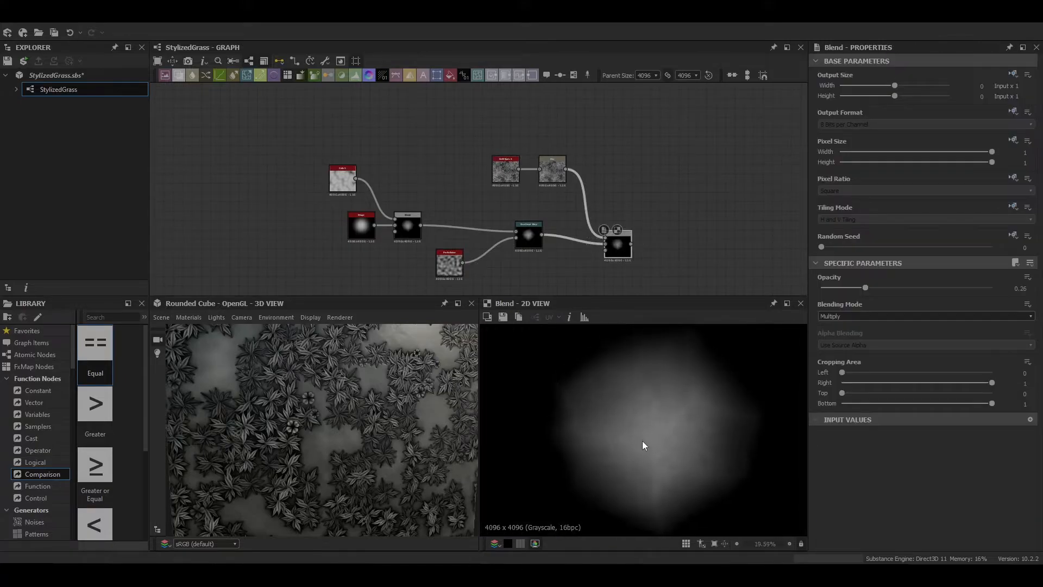
scroll(640, 443, "up", 1)
left_click_drag(866, 288, 827, 288)
Add a Curvature Smooth node fed by a new Normal node that takes the subtract blend as its input.
middle_click_drag(566, 297, 533, 256)
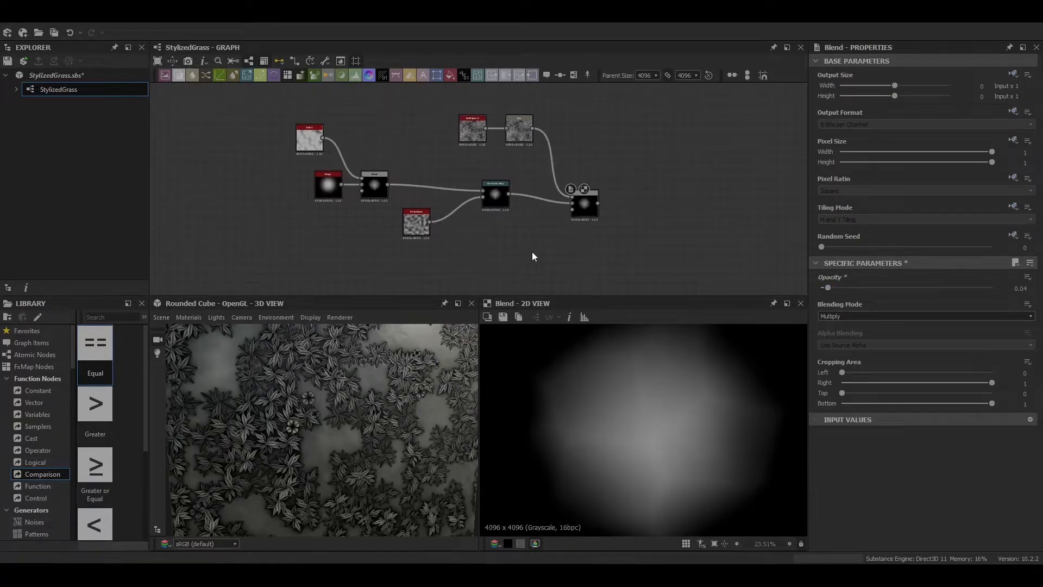
key("space")
type("cu")
left_click(579, 275)
key("space")
type("nor")
key("Return")
left_click_drag(384, 177, 369, 168)
left_click_drag(486, 260, 557, 240)
Set the Normal node's intensity to 10 to strengthen the curvature of the shape.
double_click(575, 260)
left_click(471, 259)
left_click(1024, 288)
type("10")
key("Return")
scroll(657, 448, "up", 8)
Try feeding the Curvature Smooth output into the existing multiply blend in place of the warped shape.
double_click(495, 194)
left_click_drag(570, 241, 572, 202)
double_click(584, 204)
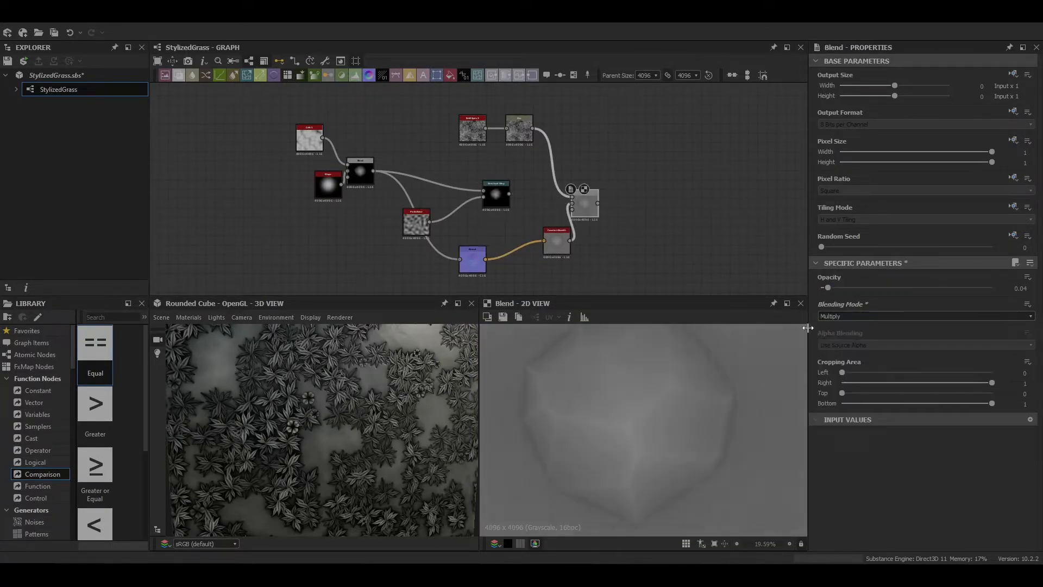
scroll(583, 211, "up", 2)
key("ctrl+z")
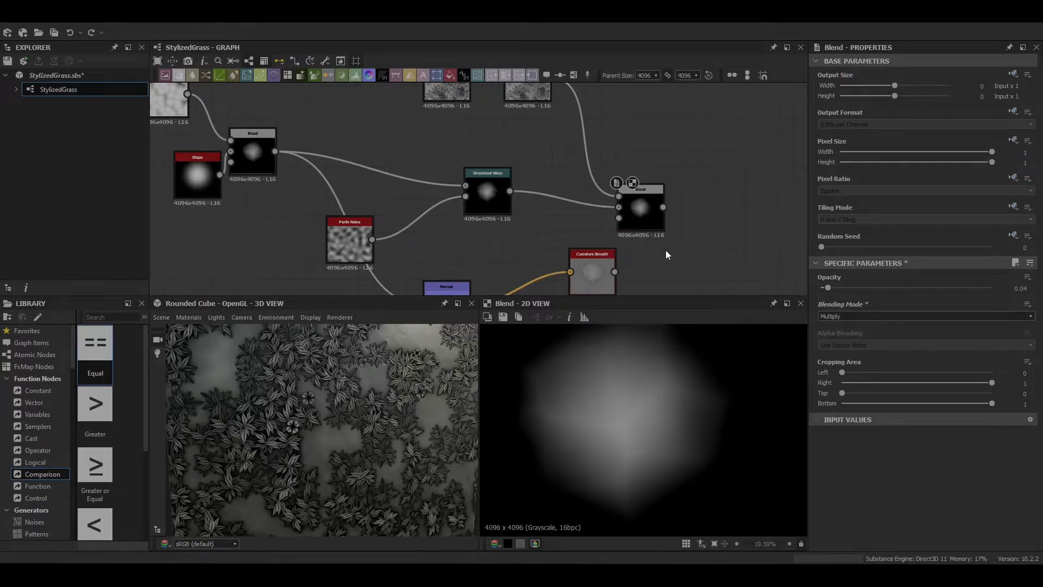
Add another Blend node combining the spots blend with the Curvature Smooth output, using Multiply mode.
key("space")
left_click(739, 234)
left_click_drag(664, 207, 699, 207)
left_click_drag(615, 271, 699, 196)
left_click(843, 315)
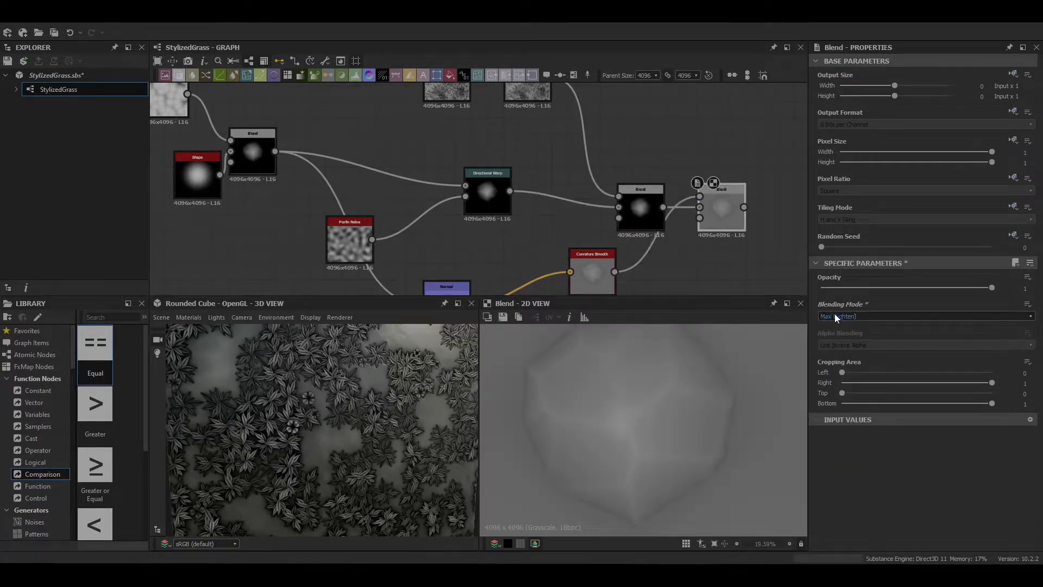
left_click(834, 315)
left_click(831, 343)
Compare the two final blends and slightly raise the opacity of the spots multiply blend.
double_click(641, 209)
double_click(719, 220)
middle_click_drag(719, 220, 754, 212)
scroll(610, 390, "up", 5)
double_click(687, 201)
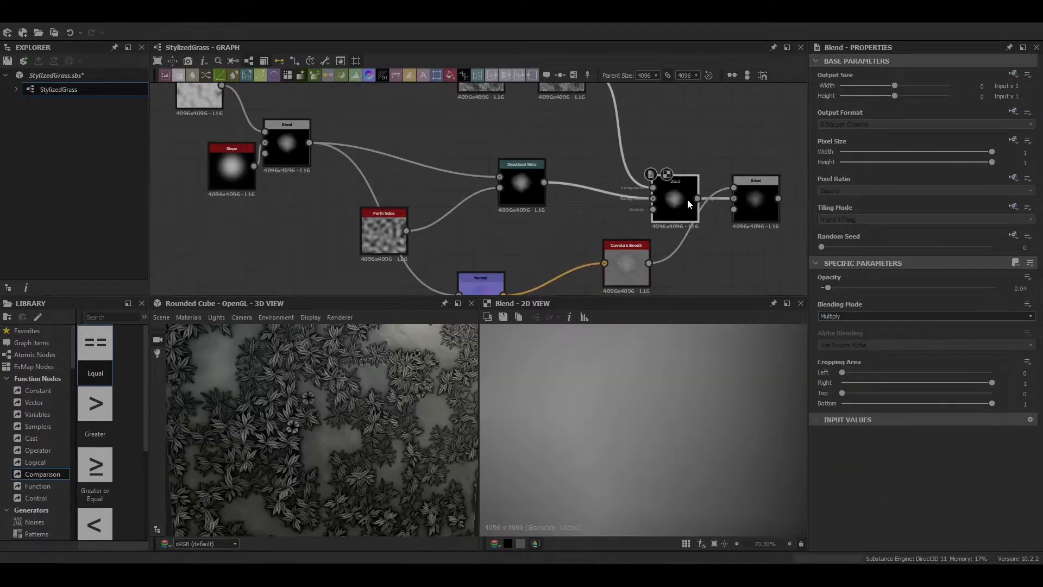
left_click(831, 288)
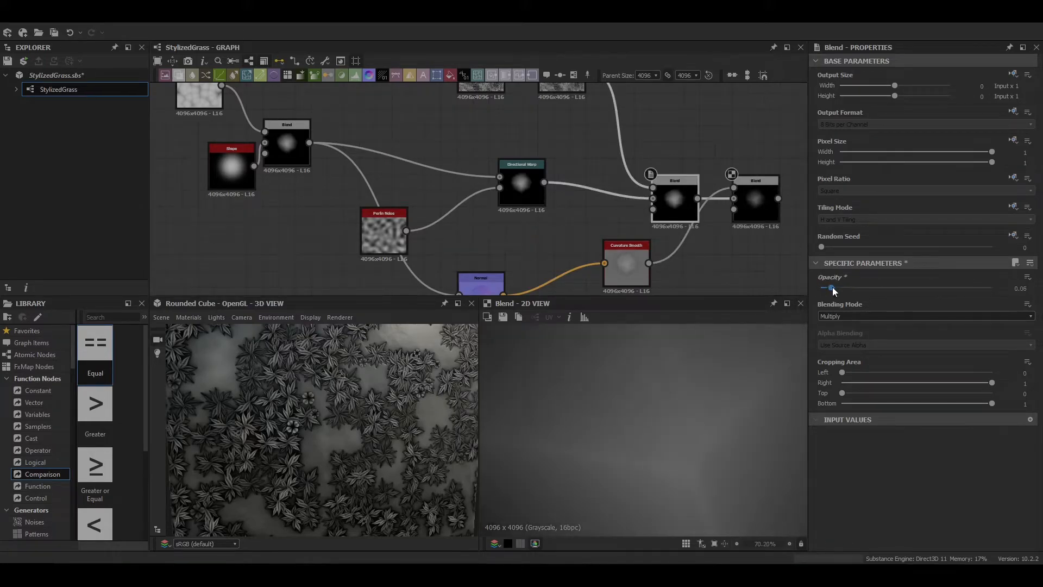
scroll(608, 384, "down", 2)
double_click(751, 205)
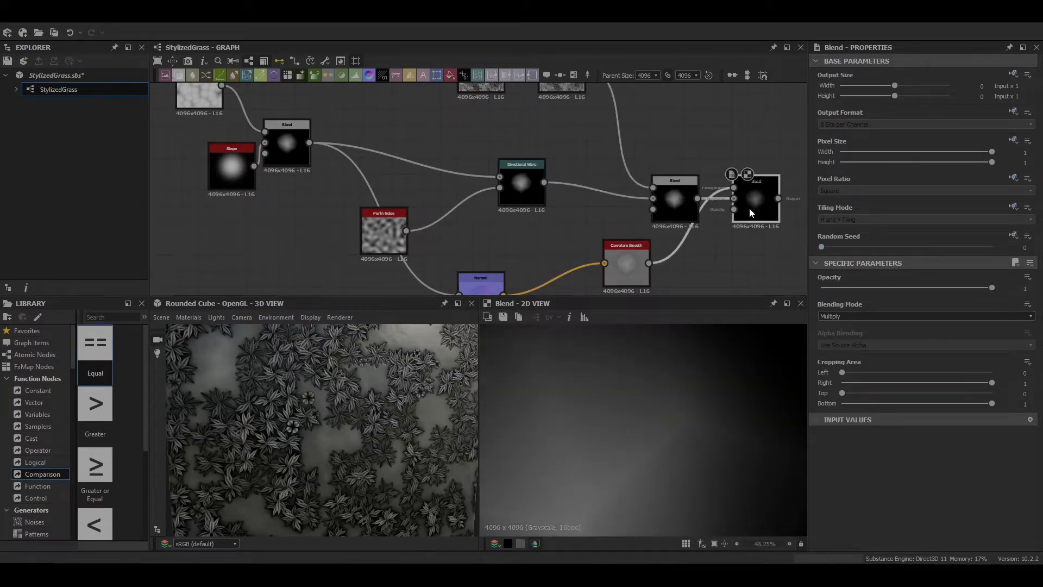
Insert a low-intensity Blur node between the Curvature Smooth node and the last blend.
double_click(626, 264)
scroll(547, 409, "up", 5)
scroll(695, 334, "down", 1)
left_click_drag(628, 220, 580, 269)
key("space")
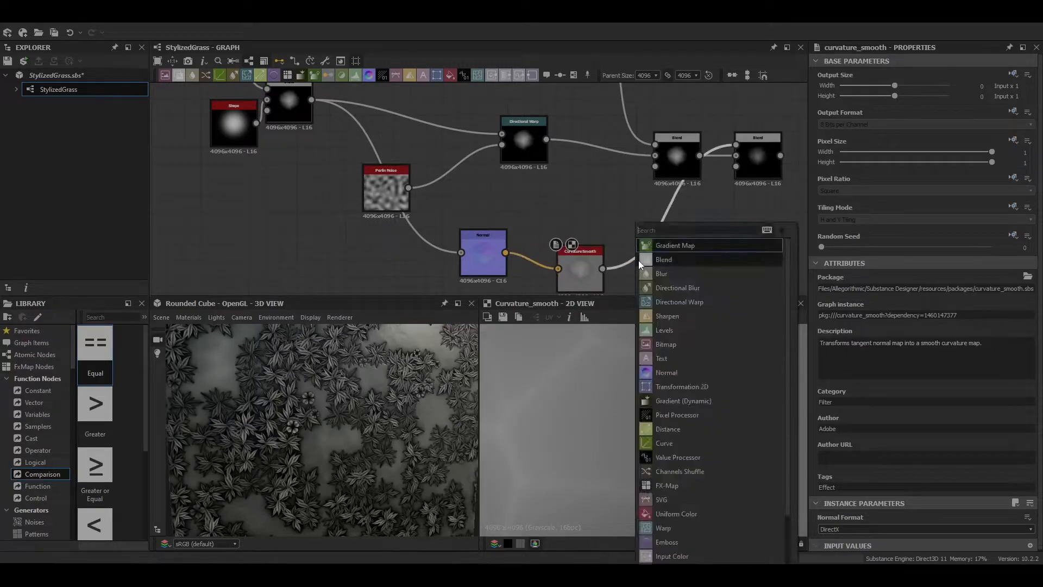
left_click(661, 272)
left_click(826, 288)
double_click(755, 158)
key("space")
left_click(772, 187)
middle_click_drag(757, 182, 565, 204)
left_click(868, 288)
key("ctrl+z")
key("ctrl+z")
Inspect the blended shape at different magnifications and view the grass surface on the rounded cube.
scroll(641, 445, "down", 8)
scroll(641, 444, "up", 3)
scroll(622, 461, "down", 9)
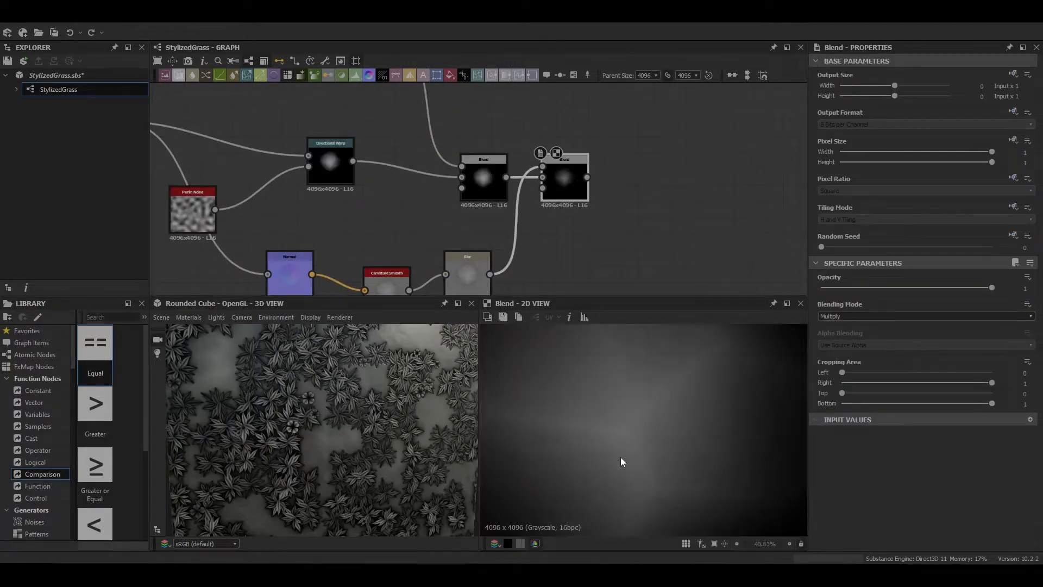
scroll(656, 429, "down", 2)
scroll(657, 430, "up", 5)
scroll(657, 430, "down", 7)
scroll(269, 444, "down", 2)
middle_click_drag(269, 444, 194, 386)
mouse_move(671, 427)
middle_mouse_down()
mouse_move(525, 427)
mouse_move(674, 434)
middle_mouse_up()
scroll(653, 439, "up", 9)
Add a Tile Generator node with the Disc pattern and set its scale to 0.17.
key("space")
scroll(709, 254, "down", 5)
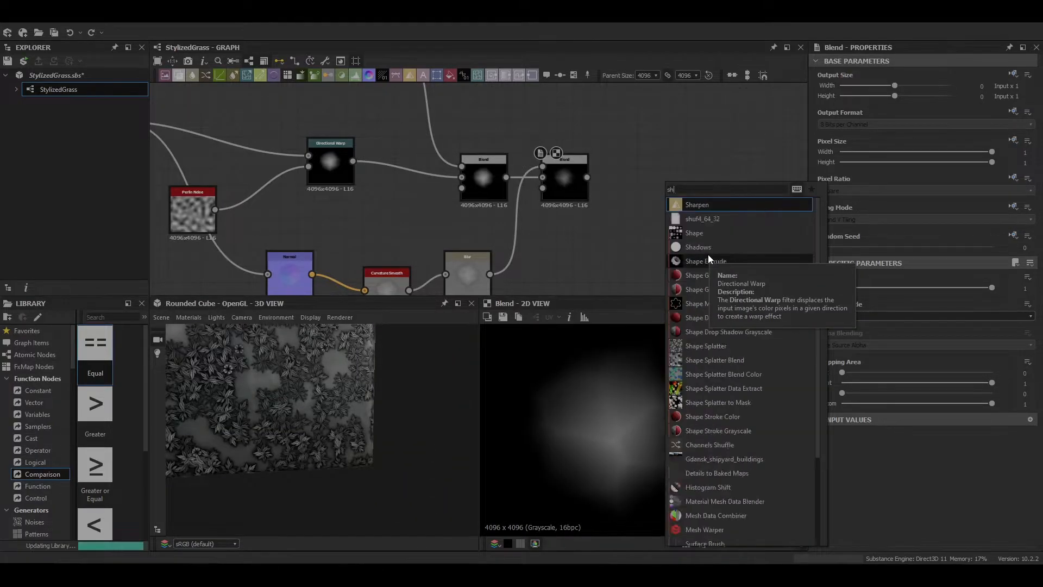
scroll(708, 256, "up", 5)
left_click(716, 233)
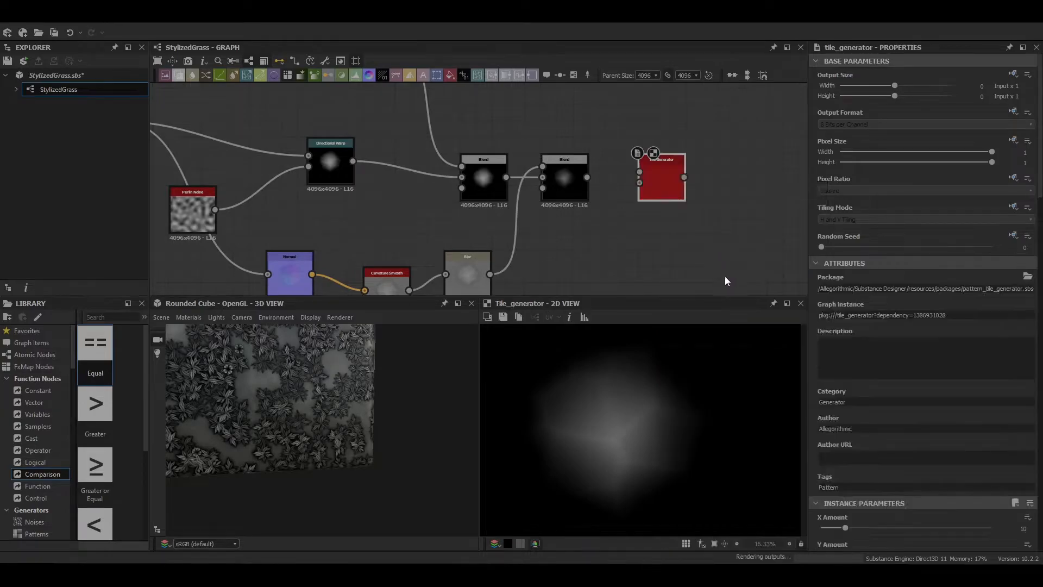
scroll(843, 516, "down", 5)
scroll(844, 496, "down", 3)
left_click(847, 447)
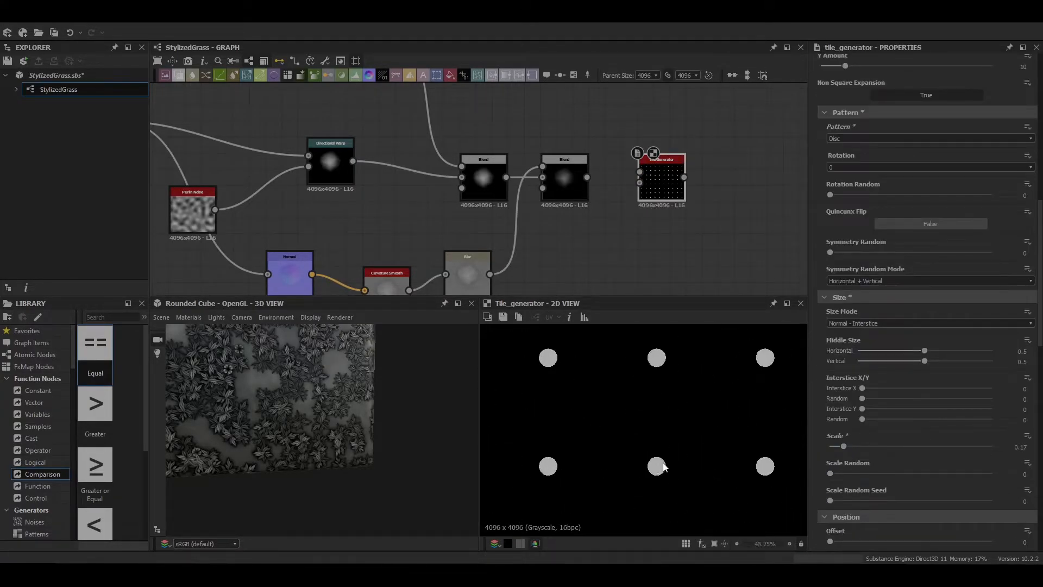
Move the Tile Generator above the blends and change its pattern to Paraboloid.
left_click_drag(662, 179, 558, 111)
scroll(892, 437, "up", 3)
left_click(846, 301)
left_click(841, 332)
scroll(553, 128, "down", 3)
Add an Invert Grayscale node after the Tile Generator.
middle_click_drag(553, 128, 623, 223)
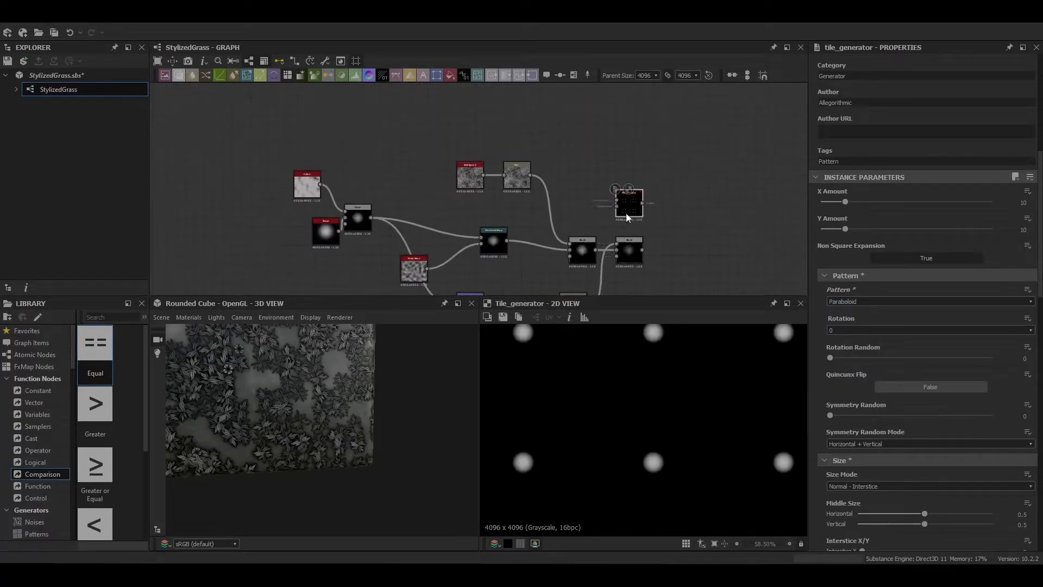
left_click_drag(629, 211, 629, 207)
key("space")
left_click(672, 216)
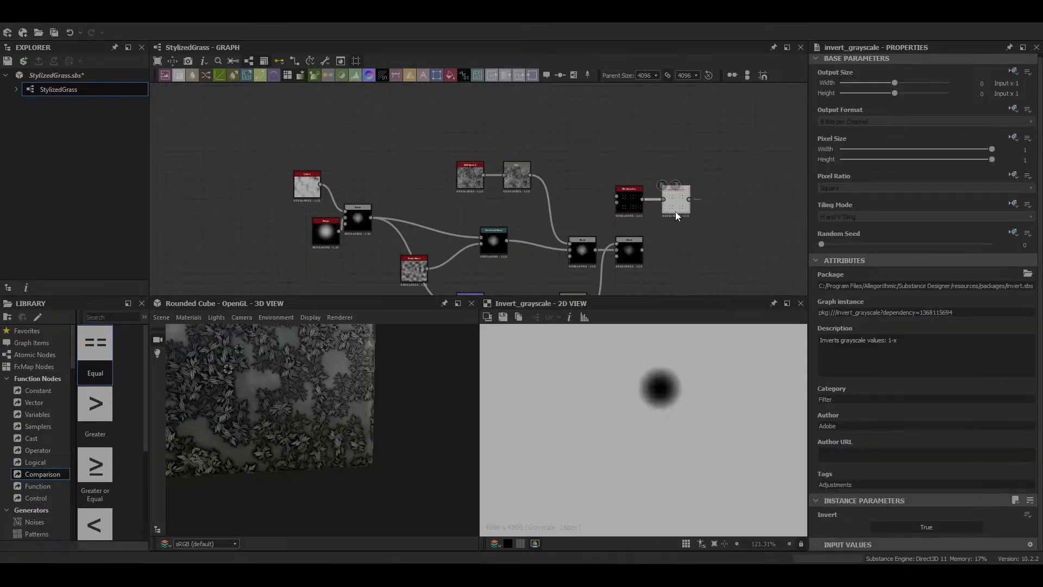
Warp the inverted dots with a Warp node driven by a Perlin Noise, at an intensity of about 0.05.
key("space")
type("warp")
left_click(701, 217)
left_click_drag(715, 204, 748, 204)
left_click_drag(737, 206, 718, 228)
type("perl")
left_click(729, 266)
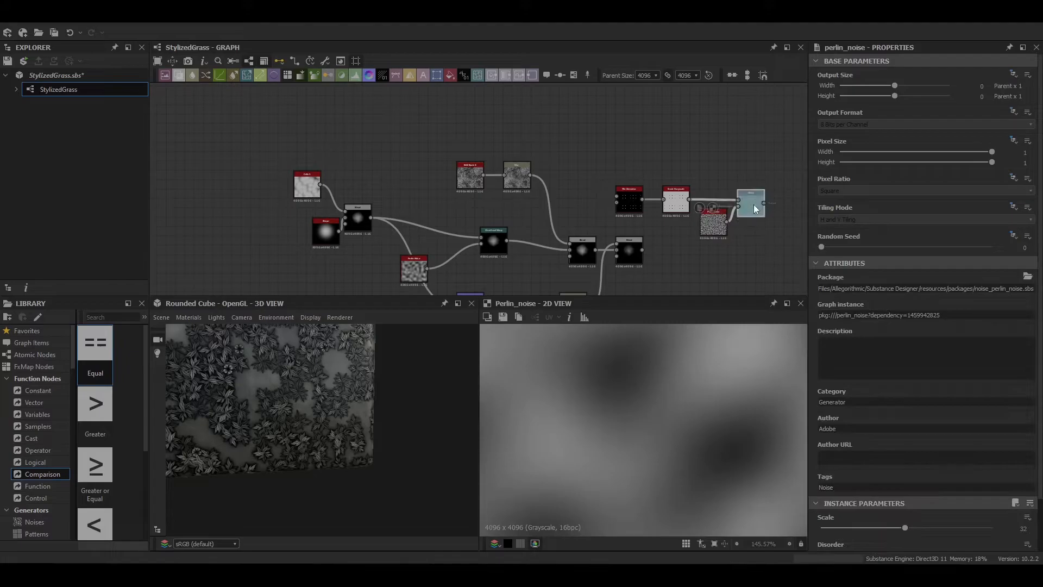
double_click(754, 205)
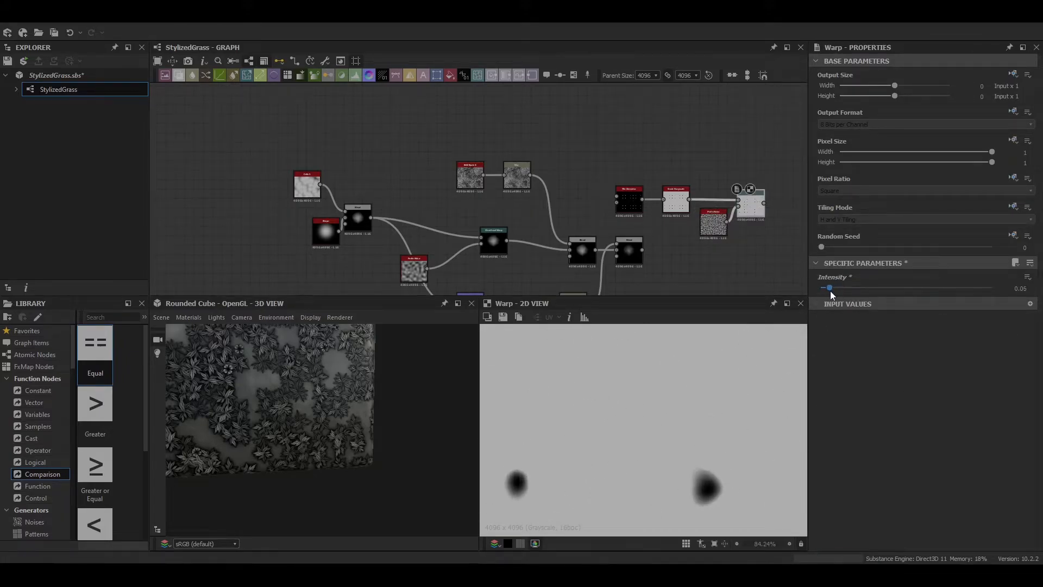
Add a Gradient Map node after the Warp node.
middle_click_drag(750, 186, 681, 169)
key("space")
type("gr")
left_click(731, 224)
Reshape the Gradient Map with black keys and a narrow bright band near its end so each dot becomes a thin ring.
left_click(1006, 384)
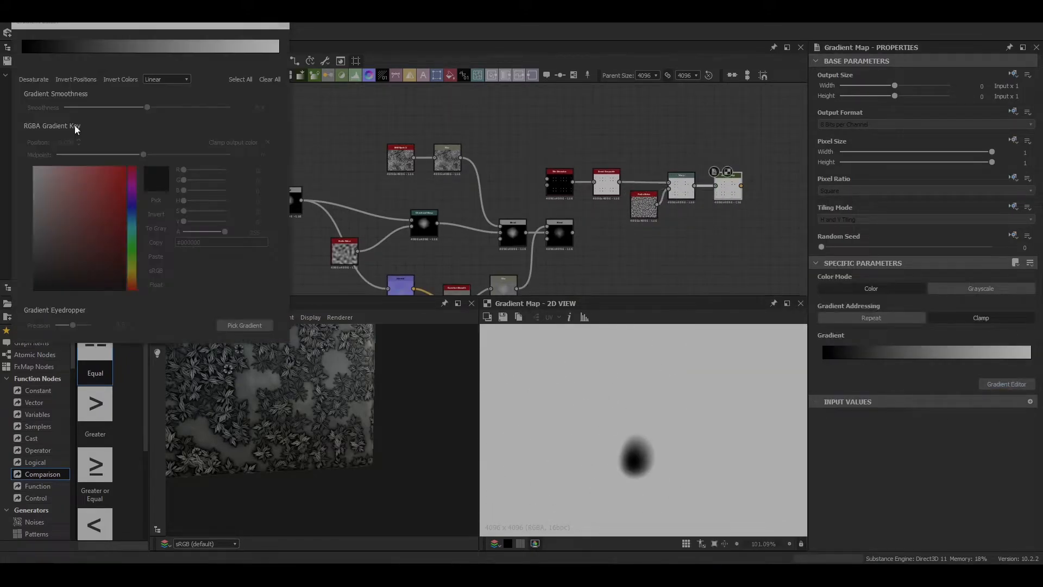
left_click_drag(79, 62, 30, 72)
mouse_move(267, 58)
left_mouse_down()
mouse_move(20, 63)
mouse_move(268, 71)
mouse_move(257, 73)
left_mouse_up()
left_click(24, 55)
left_click_drag(30, 55, 275, 54)
left_click_drag(259, 54, 270, 57)
left_click(30, 55)
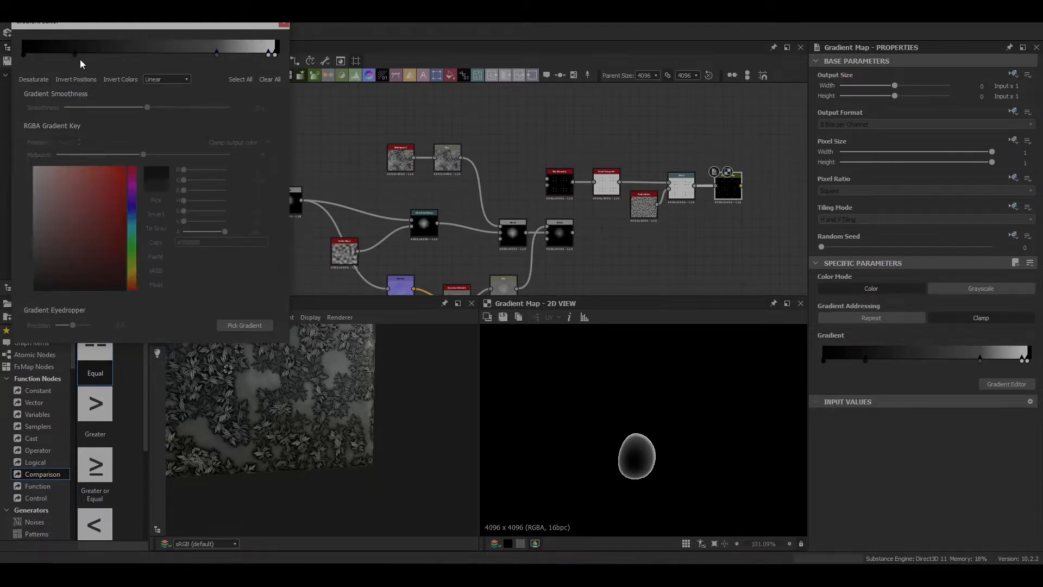
left_click_drag(76, 54, 136, 61)
scroll(576, 460, "up", 5)
scroll(638, 438, "down", 7)
scroll(670, 397, "up", 6)
scroll(672, 399, "up", 2)
Spread out the nodes, duplicate the last Blend, and multiply the grayscale Gradient Map over the previous blend.
middle_click_drag(728, 197, 584, 221)
left_click_drag(564, 209, 544, 96)
left_click_drag(442, 256, 579, 250)
key("ctrl+d")
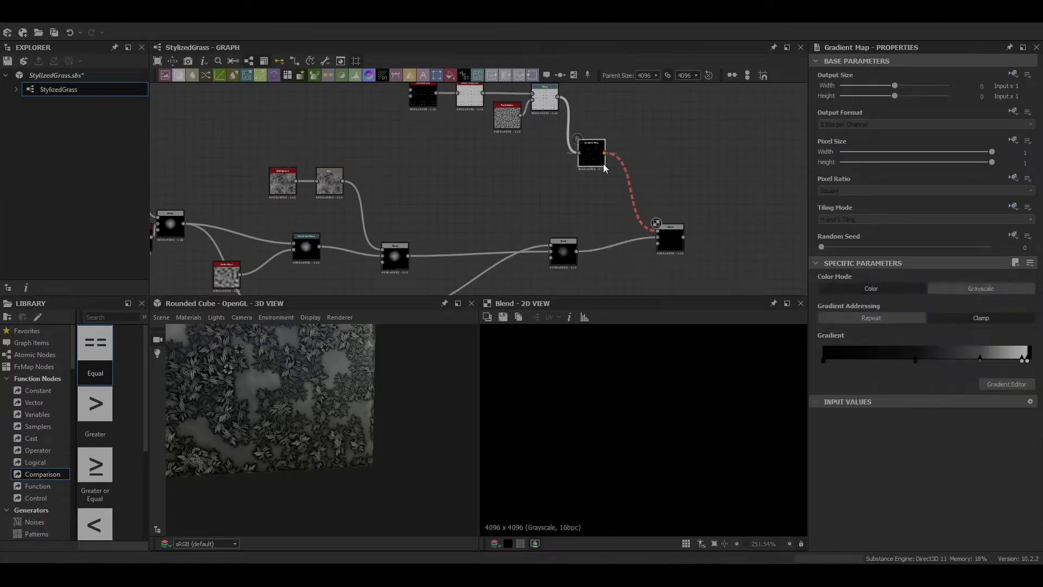
left_click_drag(594, 159, 596, 159)
left_click(847, 346)
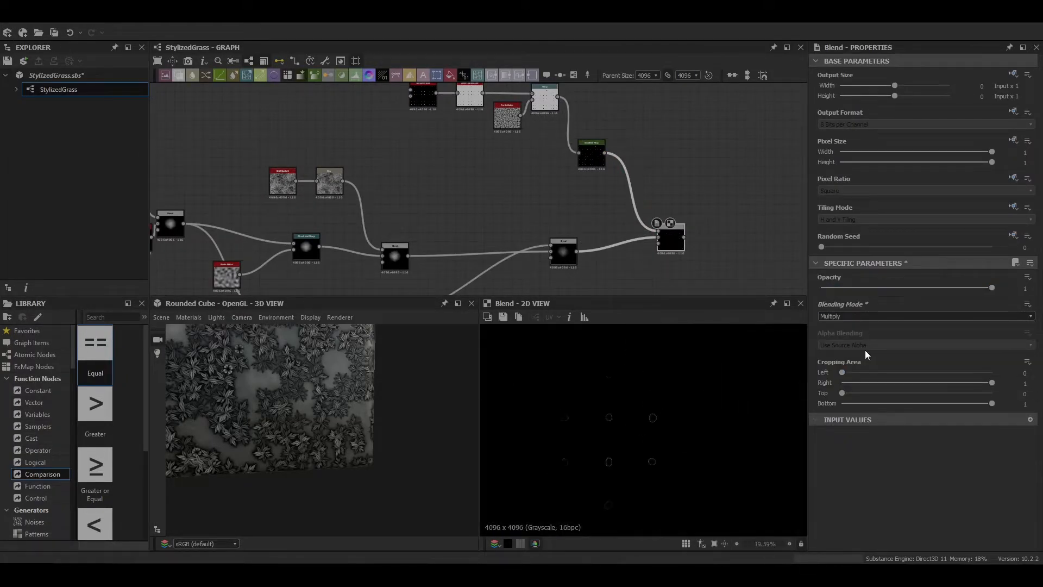
Set the last Blend to Subtract mode with an opacity of 0.73 to carve the rings into the shape.
mouse_move(992, 287)
left_mouse_down()
mouse_move(850, 308)
mouse_move(818, 296)
mouse_move(994, 288)
left_mouse_up()
scroll(636, 478, "up", 8)
left_click(847, 316)
left_click(845, 342)
scroll(551, 434, "down", 3)
scroll(553, 438, "up", 6)
left_click_drag(907, 288, 946, 288)
Set the ring pattern's Tile Generator scale to 0.17 and preview the final Blend.
scroll(584, 426, "down", 12)
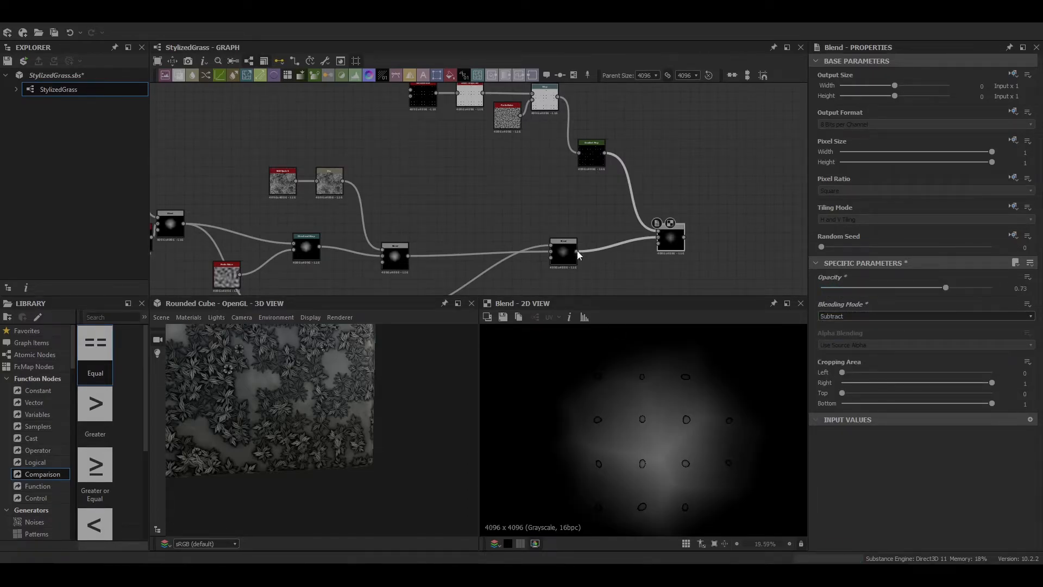
middle_click_drag(585, 280, 647, 306)
double_click(485, 121)
scroll(929, 366, "down", 10)
left_click_drag(839, 447, 843, 446)
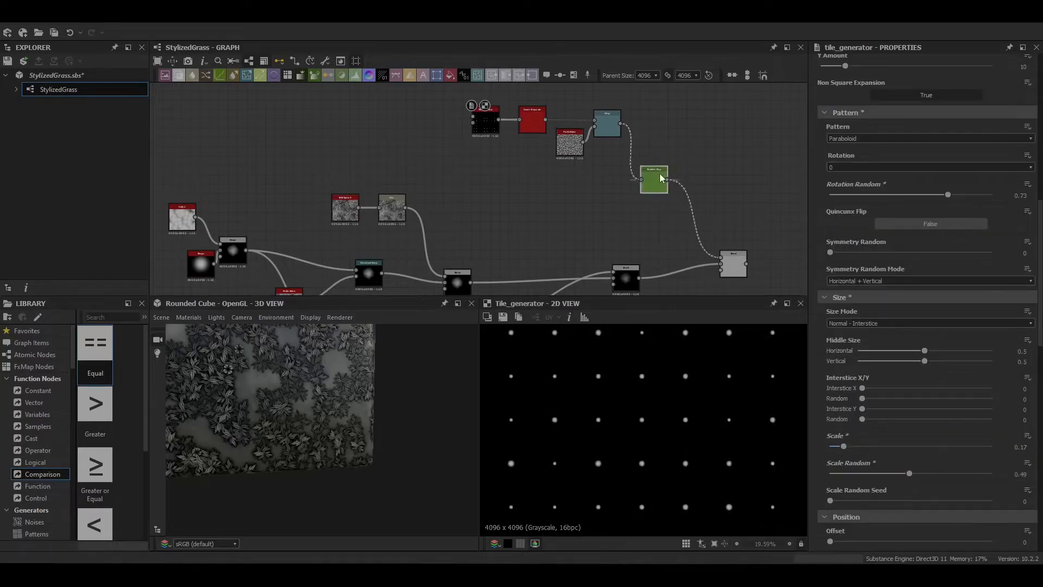
double_click(733, 264)
scroll(542, 137, "up", 4)
Increase the Tile Generator's Luminance Random so the ring dots vary in strength.
left_click(536, 122)
middle_click_drag(687, 188, 556, 283)
left_click(326, 142)
scroll(963, 464, "down", 6)
scroll(964, 464, "down", 10)
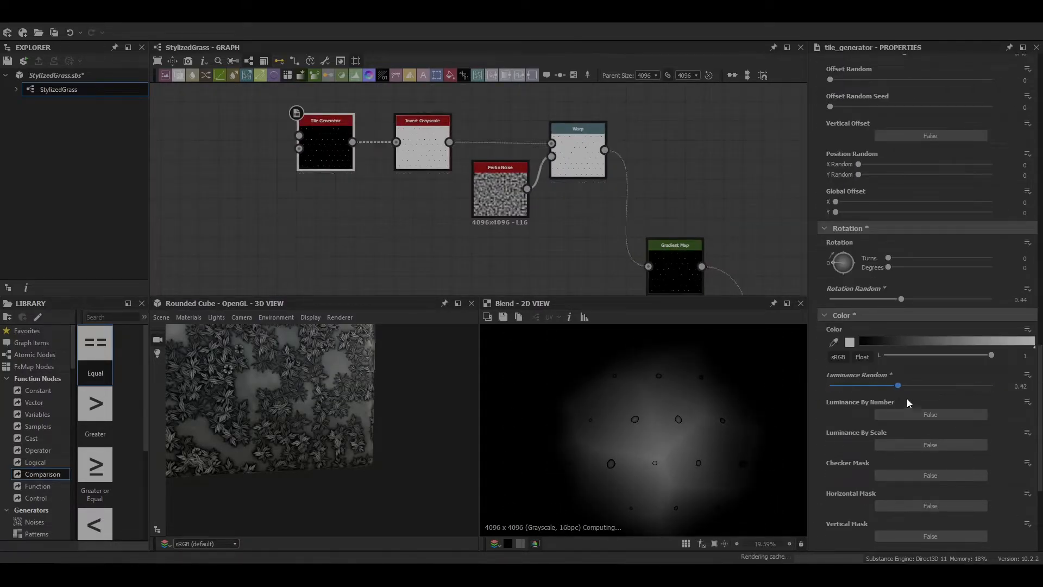
left_click_drag(891, 399, 932, 399)
scroll(563, 410, "up", 4)
scroll(564, 410, "down", 2)
middle_click_drag(563, 410, 499, 355)
scroll(956, 429, "down", 5)
left_click(968, 435)
middle_click_drag(652, 381, 673, 434)
Lower the Subtract Blend's opacity to 0.07 and move the node away from its inputs.
middle_click_drag(590, 197, 575, 94)
scroll(314, 96, "down", 4)
left_click(696, 212)
left_click_drag(840, 289, 834, 288)
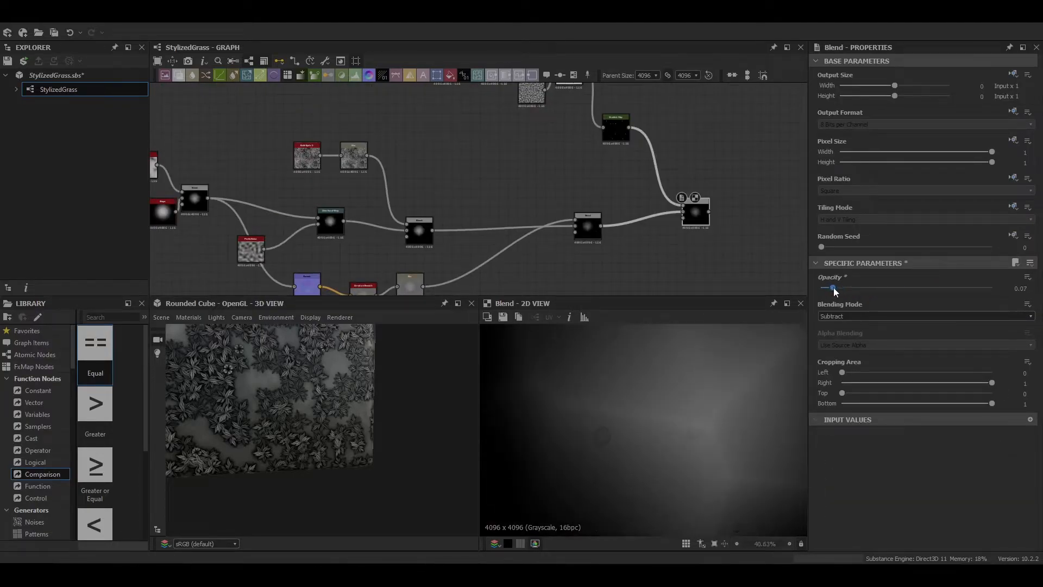
scroll(556, 474, "down", 5)
scroll(581, 409, "up", 5)
scroll(381, 259, "down", 5)
left_click_drag(508, 238, 674, 228)
middle_click_drag(673, 228, 441, 221)
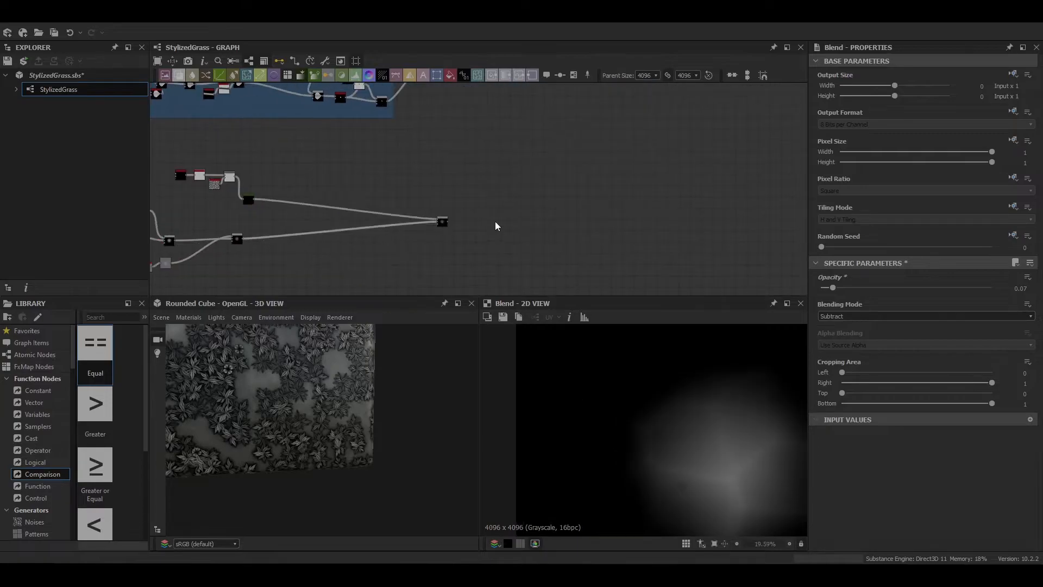
Place the final Blend beside the clover scattering, duplicate the clover Tile Sampler, and feed the Blend into the copy's pattern input.
left_click(380, 261)
scroll(371, 288, "down", 4)
left_click_drag(408, 266, 460, 92)
scroll(451, 101, "up", 10)
double_click(280, 193)
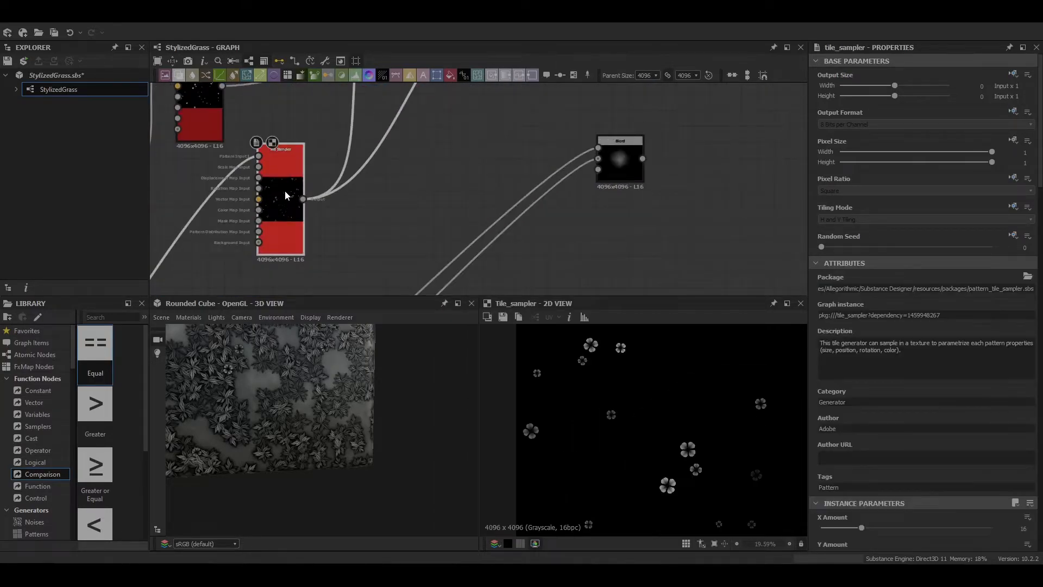
key("ctrl+d")
left_click_drag(294, 201, 794, 170)
middle_click_drag(636, 166, 446, 162)
left_click_drag(450, 158, 582, 118)
left_click_drag(603, 129, 491, 101)
Set the duplicated Tile Sampler's scale to 1.24 for small scattered shapes and review its other settings.
scroll(689, 433, "down", 1)
scroll(689, 434, "up", 5)
scroll(869, 489, "down", 10)
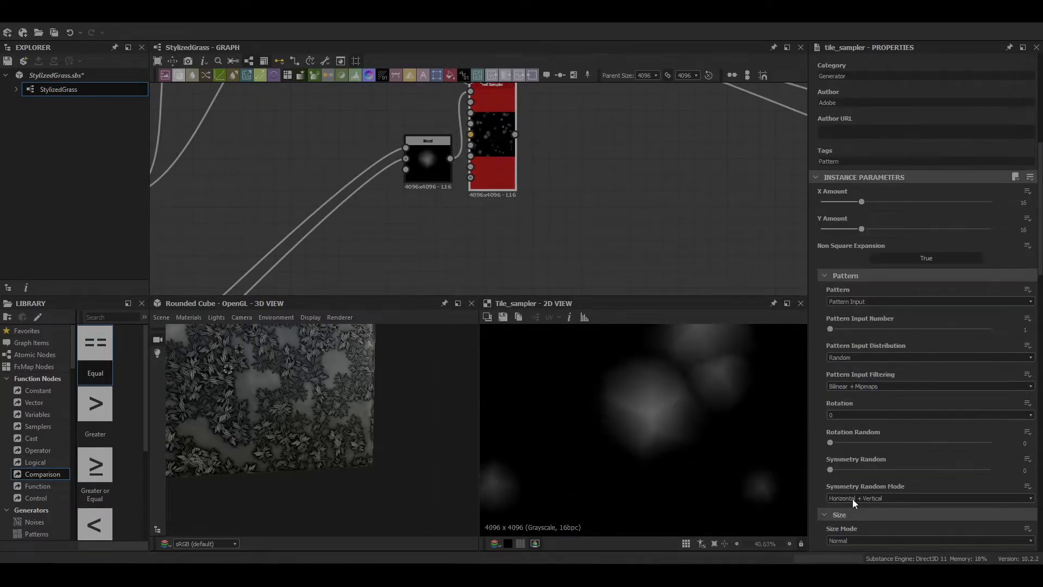
scroll(673, 451, "up", 4)
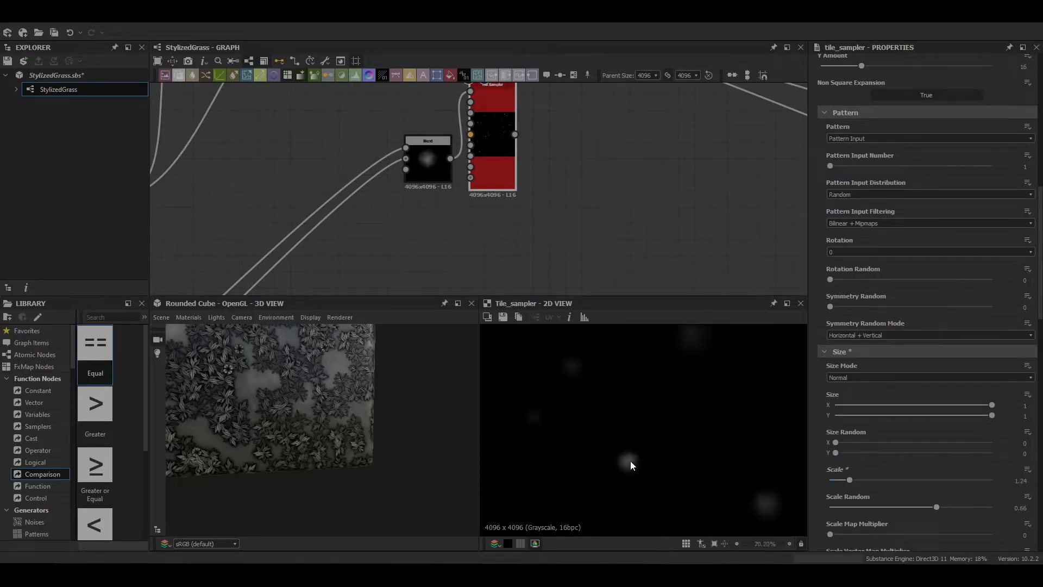
scroll(834, 434, "down", 8)
scroll(663, 436, "down", 3)
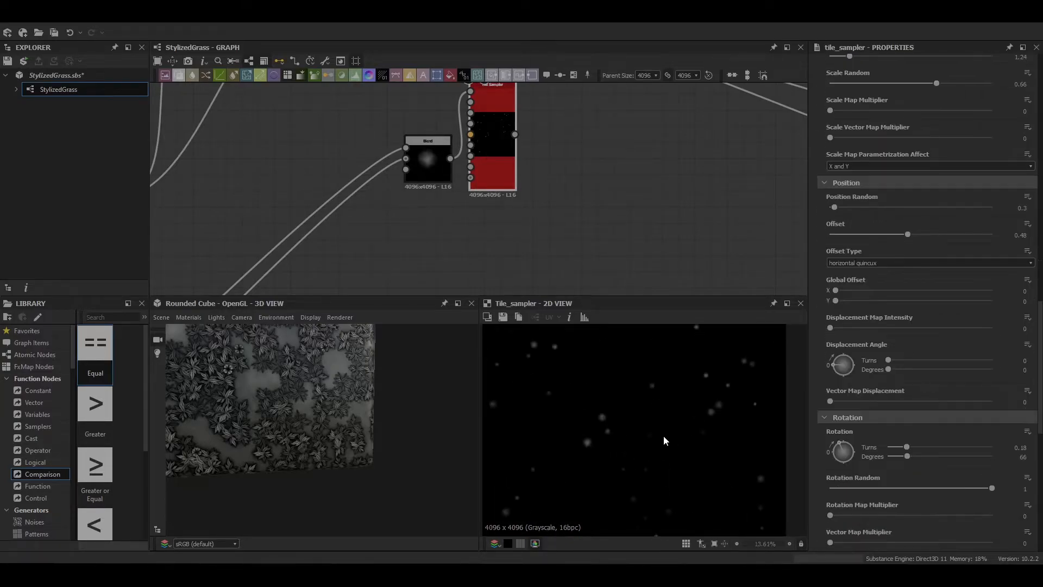
scroll(555, 203, "down", 5)
scroll(358, 200, "down", 4)
Try to move the new Blend and Tile Sampler near the dirt base output and insert a Blend on its connection.
middle_click_drag(359, 203, 489, 208)
left_click_drag(570, 190, 379, 254)
middle_click_drag(380, 224, 515, 199)
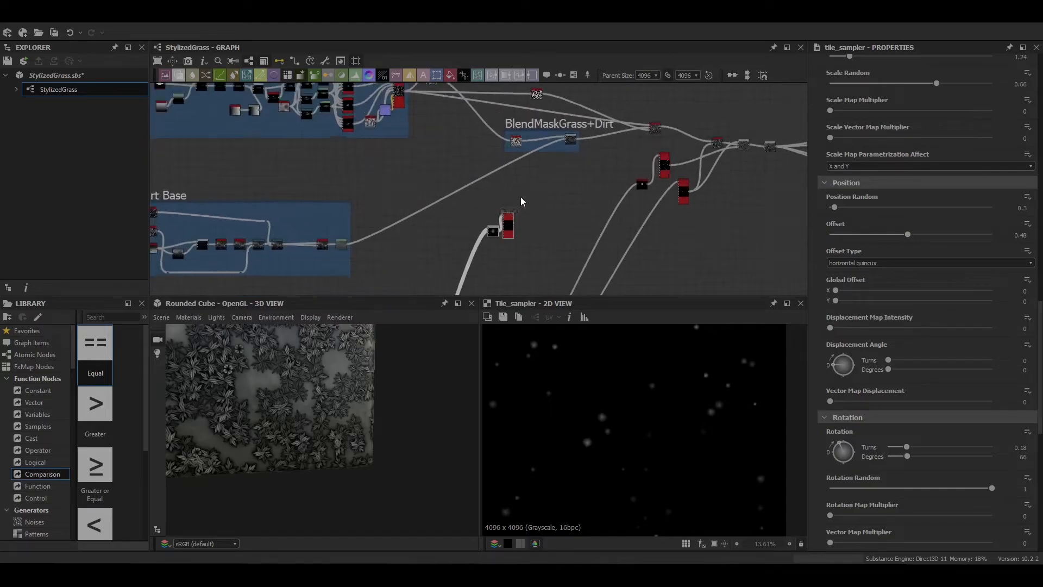
scroll(535, 154, "up", 4)
double_click(596, 138)
middle_click_drag(597, 140, 638, 100)
double_click(533, 250)
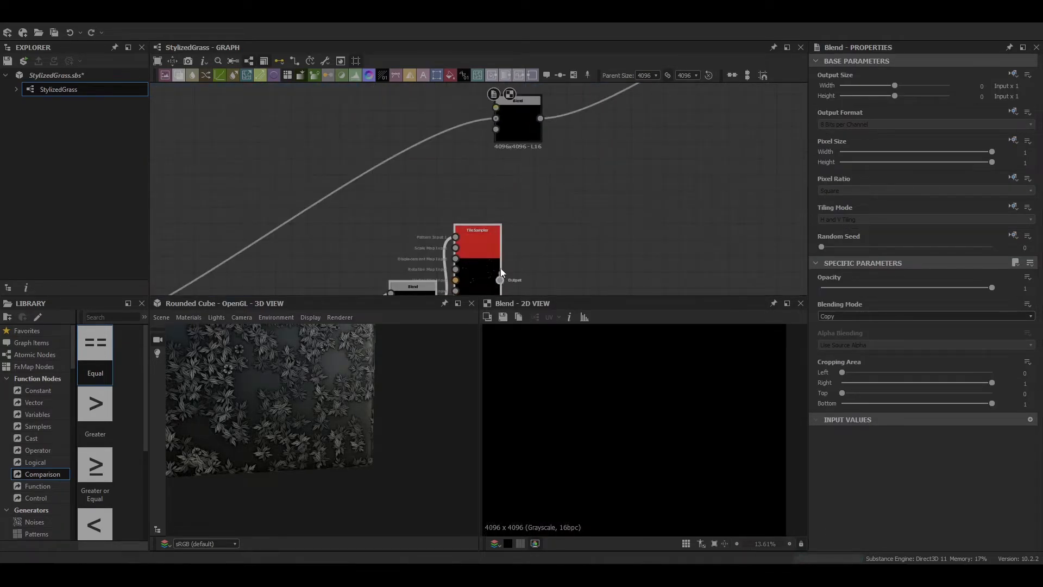
Try adding the scattered shapes to the dirt height in Add (Linear Dodge) mode, check the preview, and undo the attempt.
left_click(842, 329)
scroll(682, 457, "up", 3)
scroll(299, 423, "up", 6)
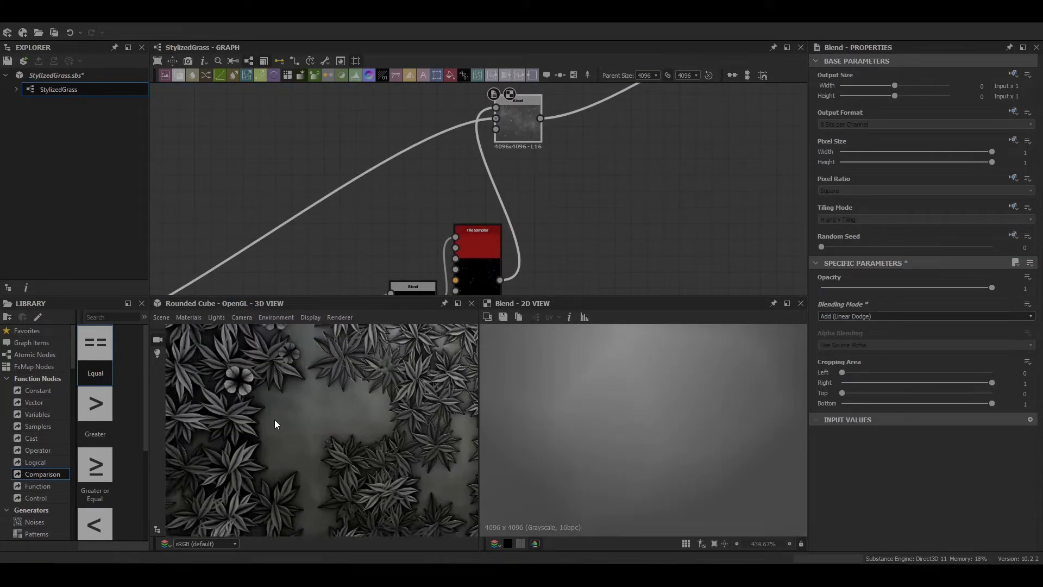
scroll(288, 434, "down", 6)
scroll(616, 424, "down", 8)
scroll(282, 382, "up", 4)
key("ctrl+z")
scroll(482, 191, "down", 5)
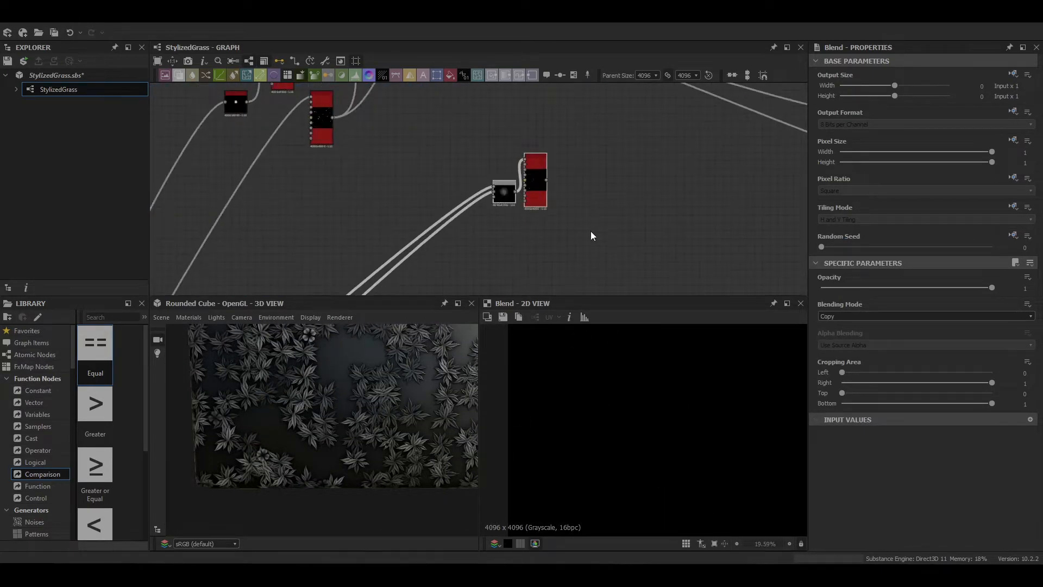
Combine the new Tile Sampler with the final height through a Subtract Blend followed by an Add (Linear Dodge) Blend.
scroll(504, 124, "down", 3)
scroll(533, 109, "up", 3)
key("ctrl+z")
key("ctrl+z")
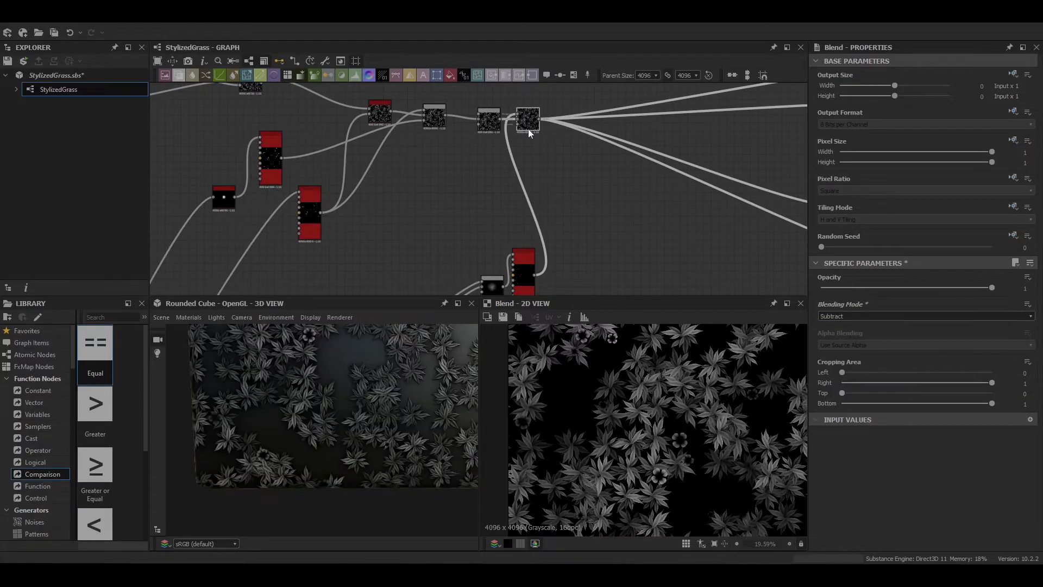
scroll(864, 316, "down", 1)
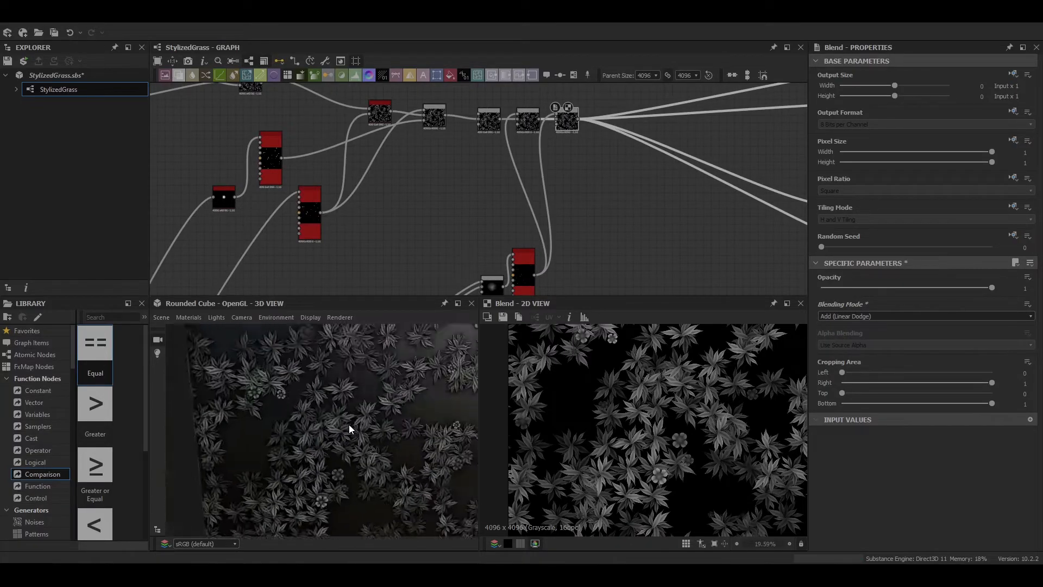
Set the new Tile Sampler's random seed to 6.
middle_click_drag(331, 492, 329, 417)
scroll(328, 416, "up", 5)
scroll(328, 416, "down", 2)
middle_click_drag(520, 279, 477, 174)
left_click(478, 174)
scroll(859, 400, "down", 3)
scroll(859, 400, "up", 3)
left_click(927, 247)
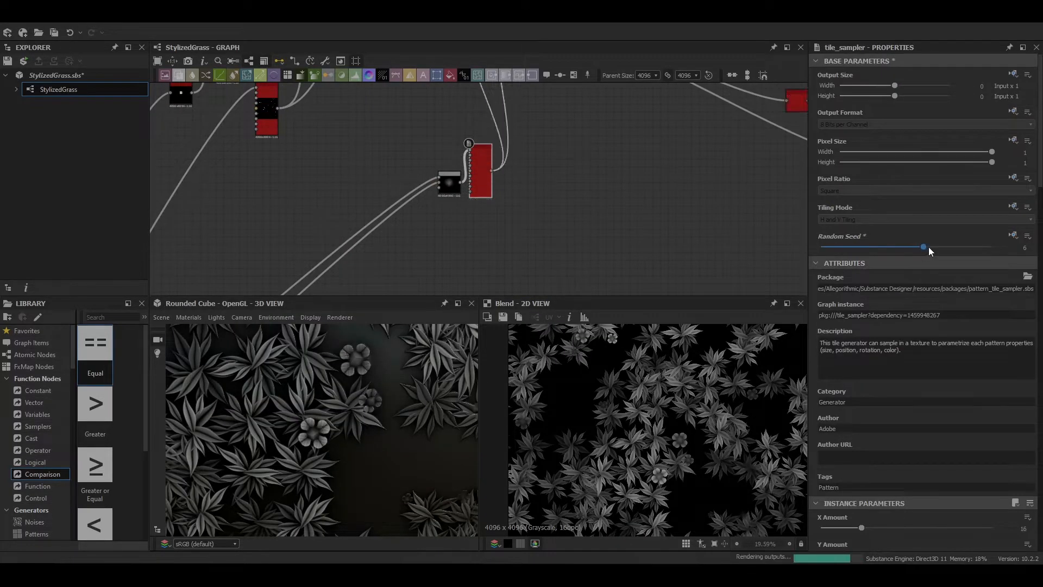
Examine the newly scattered shapes among the grass and clovers in the 3D preview.
middle_click_drag(418, 451, 304, 448)
scroll(322, 406, "down", 4)
scroll(356, 441, "up", 5)
scroll(340, 452, "down", 2)
scroll(328, 470, "up", 6)
scroll(345, 468, "down", 6)
middle_click_drag(345, 413, 336, 513)
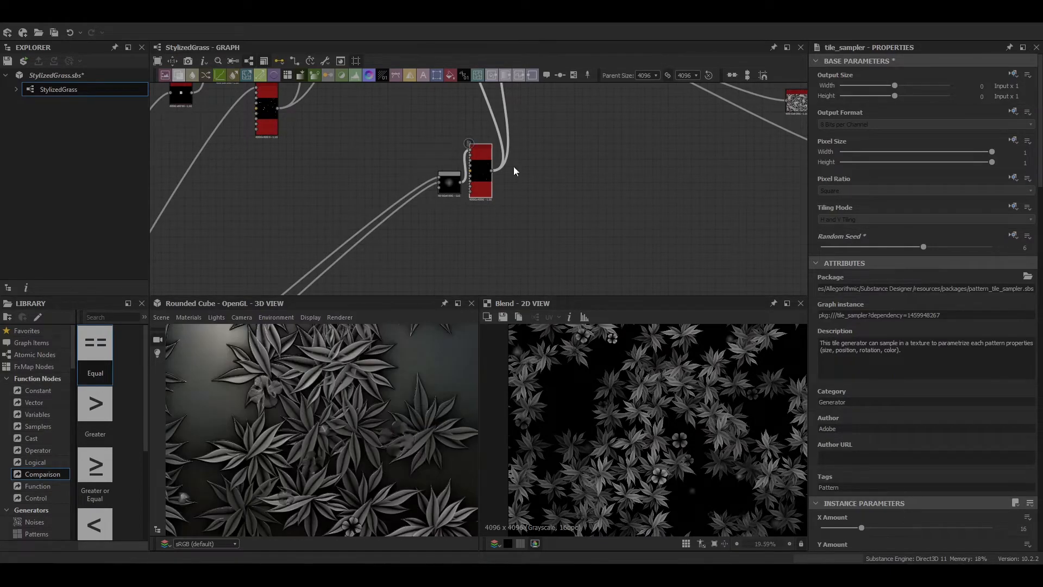
Try a Histogram Select on the Non Uniform Blur output and adjust its sliders to isolate the leaves.
scroll(510, 166, "down", 3)
middle_click_drag(475, 171, 515, 191)
double_click(533, 188)
scroll(408, 152, "up", 5)
scroll(398, 178, "down", 4)
double_click(409, 145)
key("space")
type("hi")
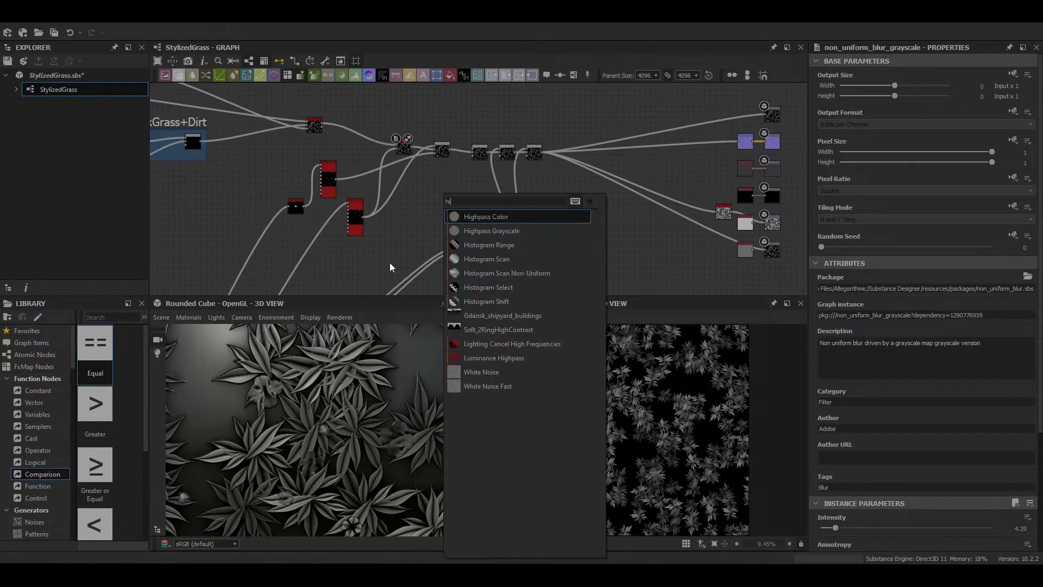
left_click(489, 287)
scroll(897, 544, "down", 3)
left_click_drag(906, 501, 856, 501)
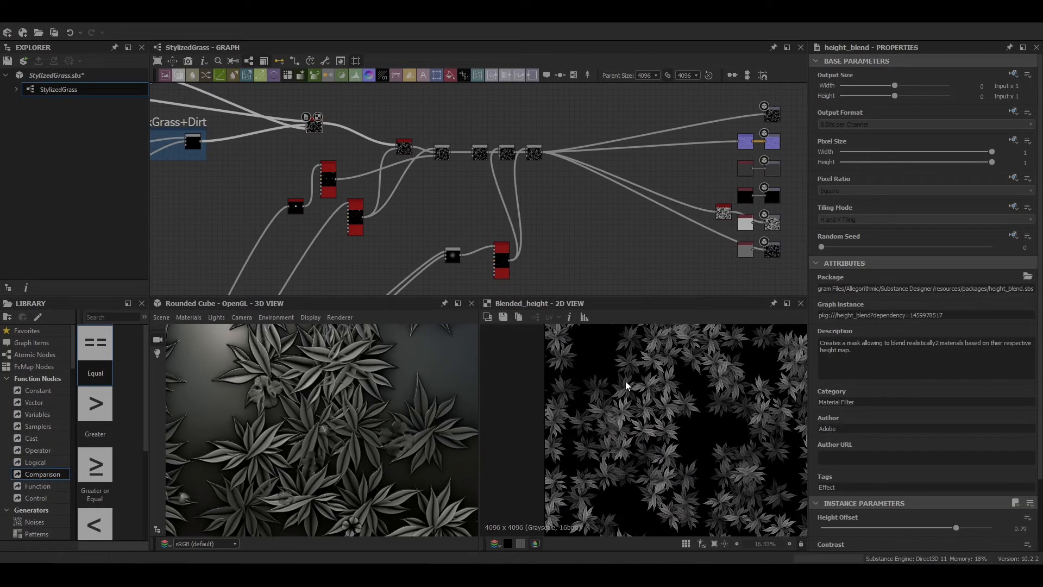
Add a Histogram Select after the Height Blend with position 0.41, range about 0.78 and contrast 1.
key("space")
type("hi")
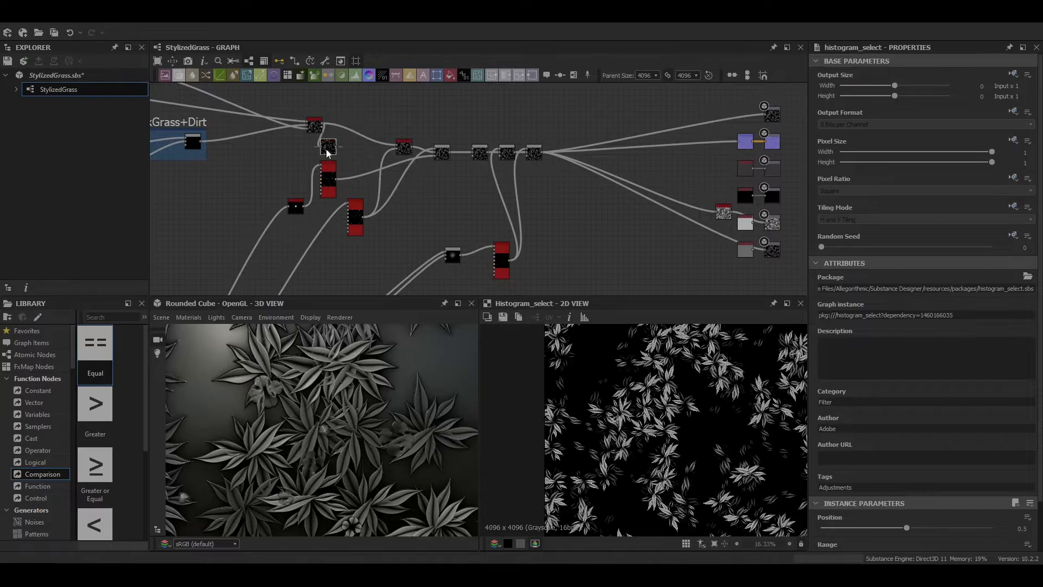
scroll(924, 353, "down", 2)
left_click_drag(907, 473, 1034, 475)
left_click_drag(889, 476, 892, 474)
left_click_drag(864, 500, 989, 505)
left_click_drag(891, 474, 891, 478)
scroll(696, 429, "up", 2)
Move the Histogram Select near the new Tile Sampler and invert its mask with an Invert Grayscale node.
scroll(644, 429, "down", 5)
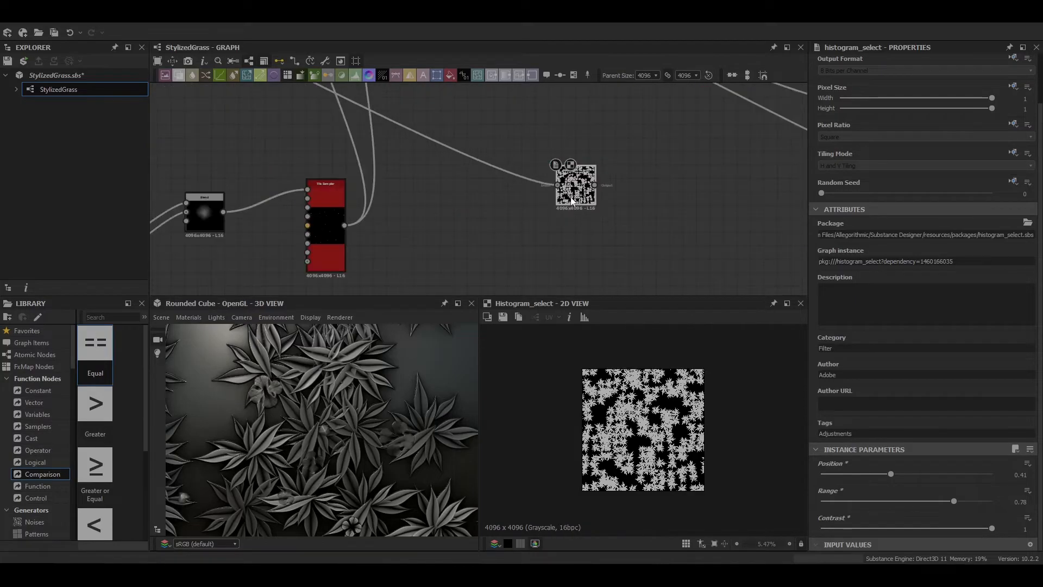
left_click_drag(570, 201, 524, 202)
key("space")
type("in")
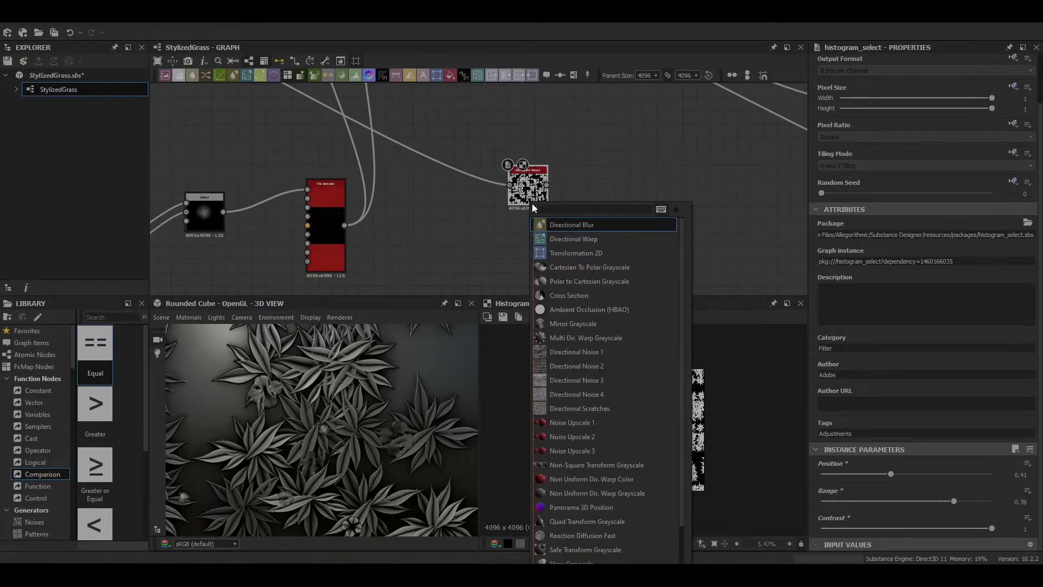
key("Return")
key("ctrl+z")
left_click(533, 185)
key("space")
type("in")
left_click(565, 248)
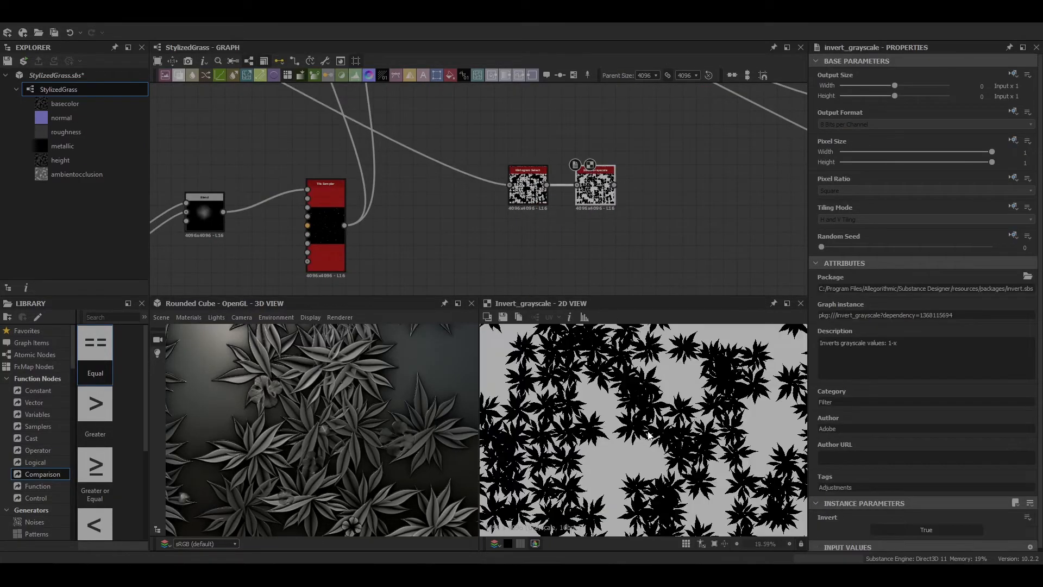
Combine the inverted mask with a Clouds 2 noise in a Blend node and change its blending mode.
left_click(700, 232)
scroll(394, 140, "down", 3)
key("space")
type("cl")
left_click(461, 328)
left_click_drag(454, 245, 359, 283)
double_click(472, 190)
left_click(846, 317)
left_click(845, 347)
Add a Normal node with intensity 10 after the clouds Blend and connect it to the Tile Sampler's vector map input.
scroll(668, 495, "down", 3)
scroll(550, 256, "down", 3)
key("space")
type("nor")
key("Return")
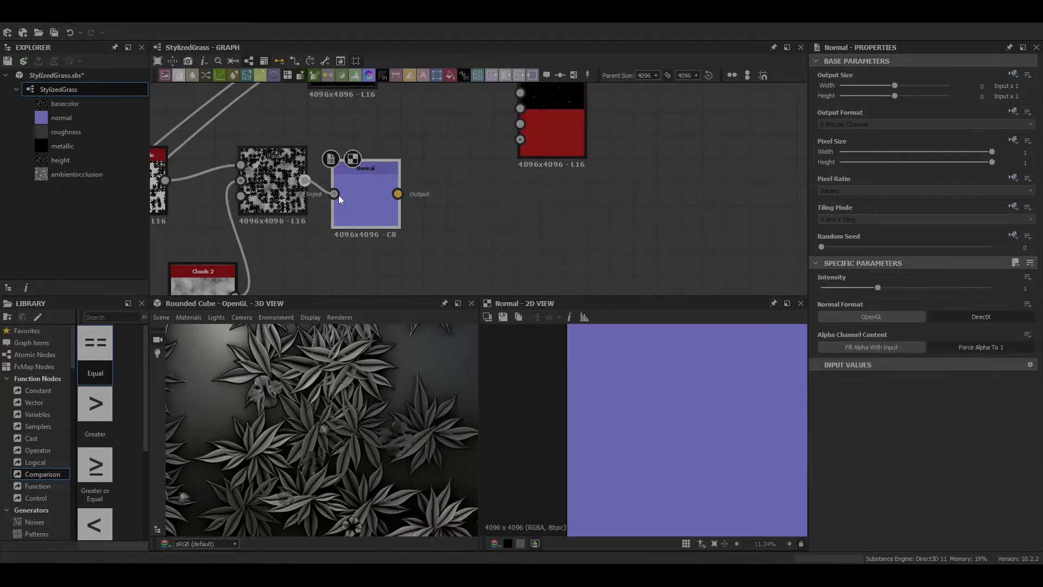
middle_click_drag(489, 163, 470, 231)
left_click_drag(380, 263, 501, 147)
Insert a Blur before the Histogram Select and lower its intensity to about 0.94.
middle_click_drag(370, 232, 780, 221)
left_click(272, 214)
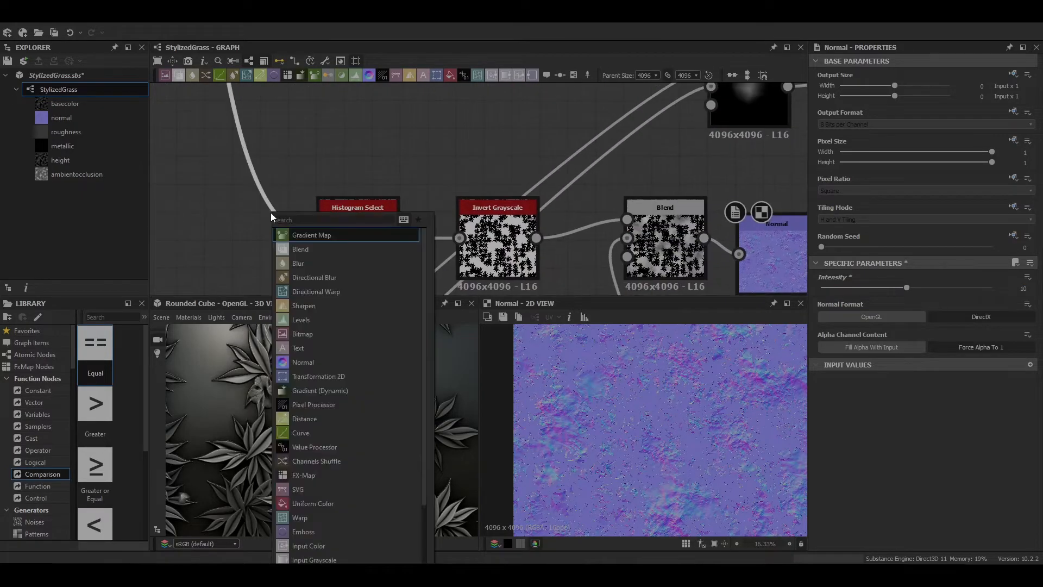
key("space")
type("blur")
key("Return")
left_click_drag(906, 288, 823, 288)
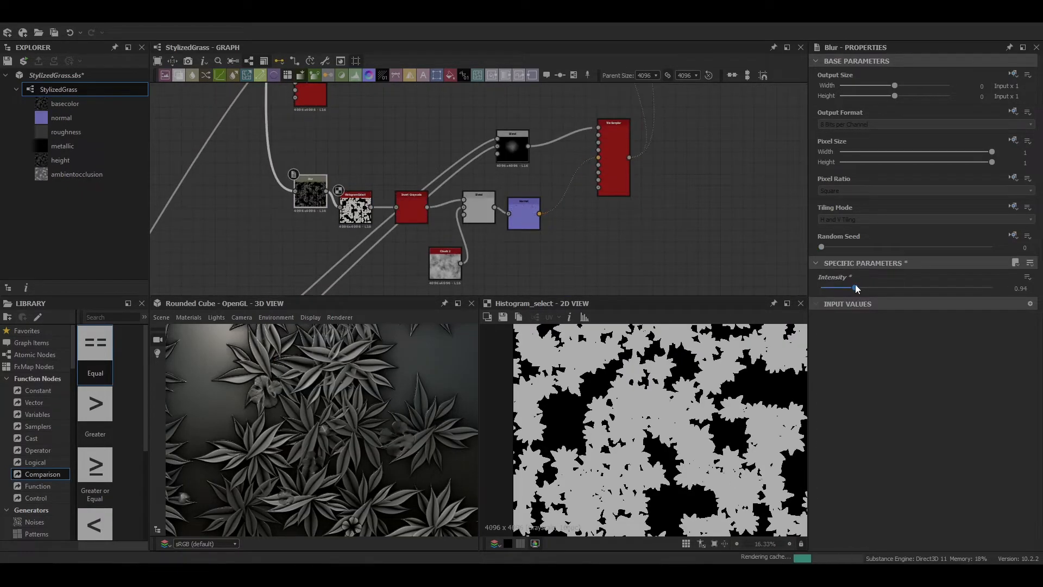
Insert a Blur of intensity 10 before the Normal node and set the Tile Sampler's Vector Map Displacement to 1.
left_click(480, 217)
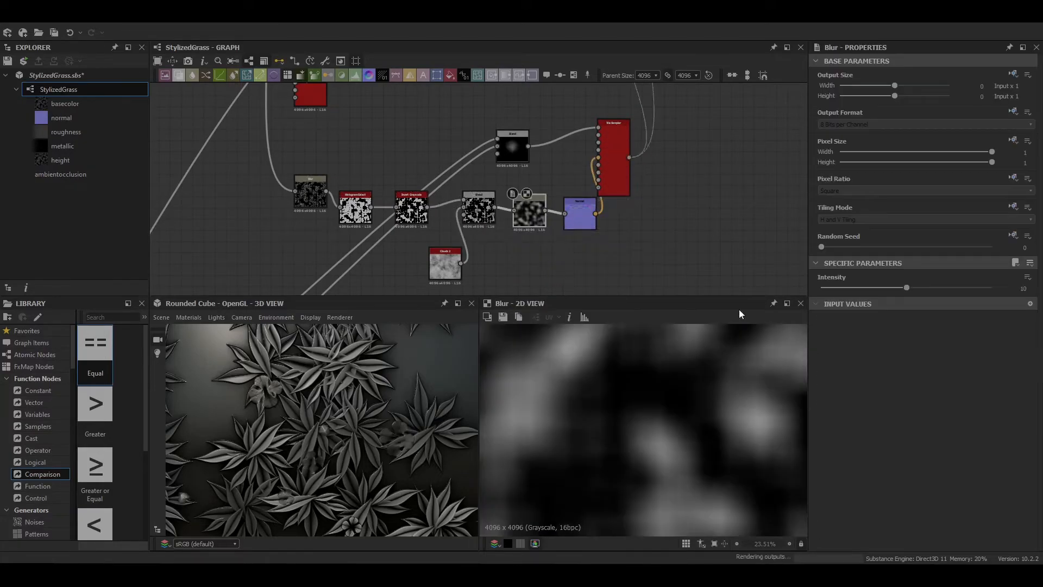
double_click(617, 162)
middle_click_drag(618, 162, 554, 220)
scroll(910, 421, "down", 13)
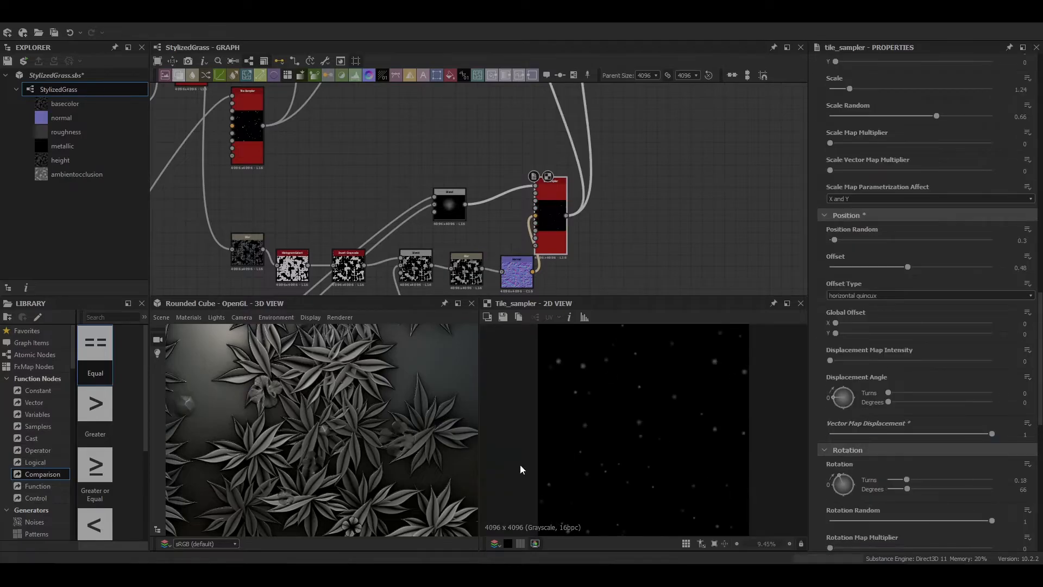
Check the displaced shapes in the 3D preview from different angles.
scroll(321, 433, "down", 4)
left_click_drag(321, 433, 370, 467)
scroll(871, 170, "up", 12)
left_click(916, 300)
scroll(389, 399, "up", 4)
left_click_drag(327, 429, 322, 398)
key("f")
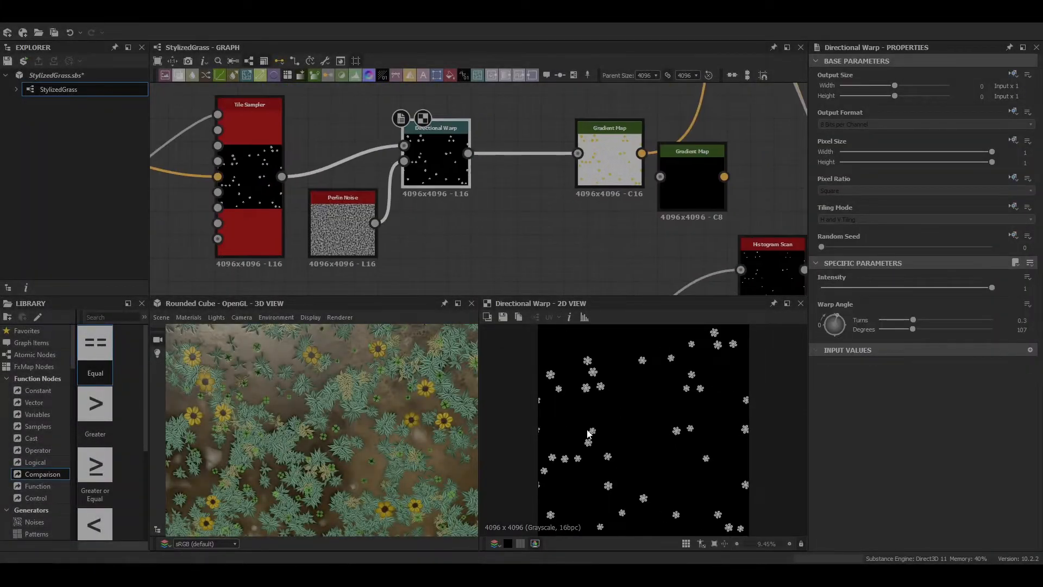
Add a Flood Fill to Random Color node and connect the flower Tile Sampler's output to it.
scroll(386, 215, "down", 3)
middle_click_drag(157, 247, 324, 177)
scroll(324, 177, "down", 3)
double_click(410, 147)
left_click(449, 263)
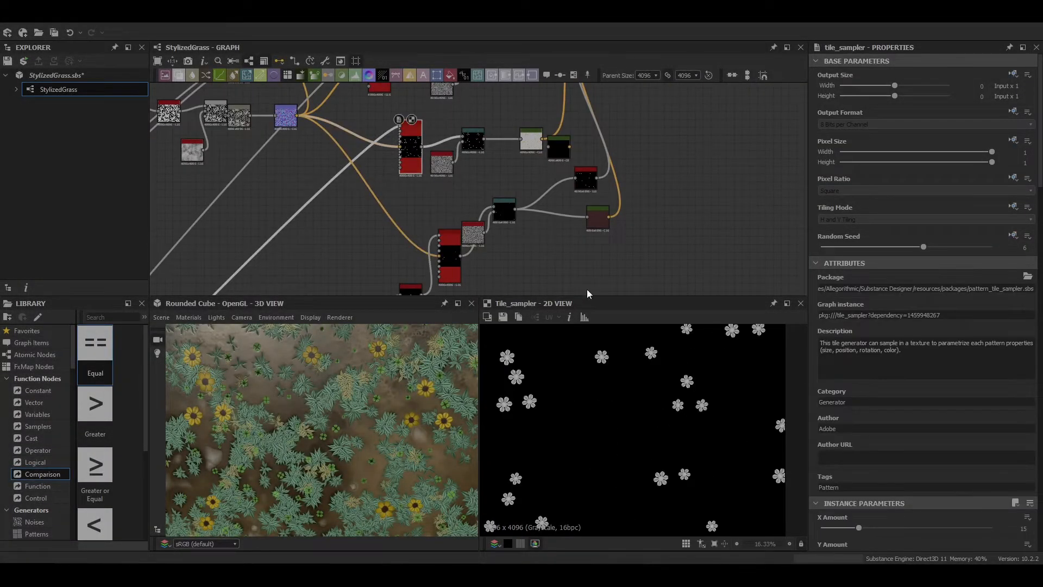
key("space")
type("random")
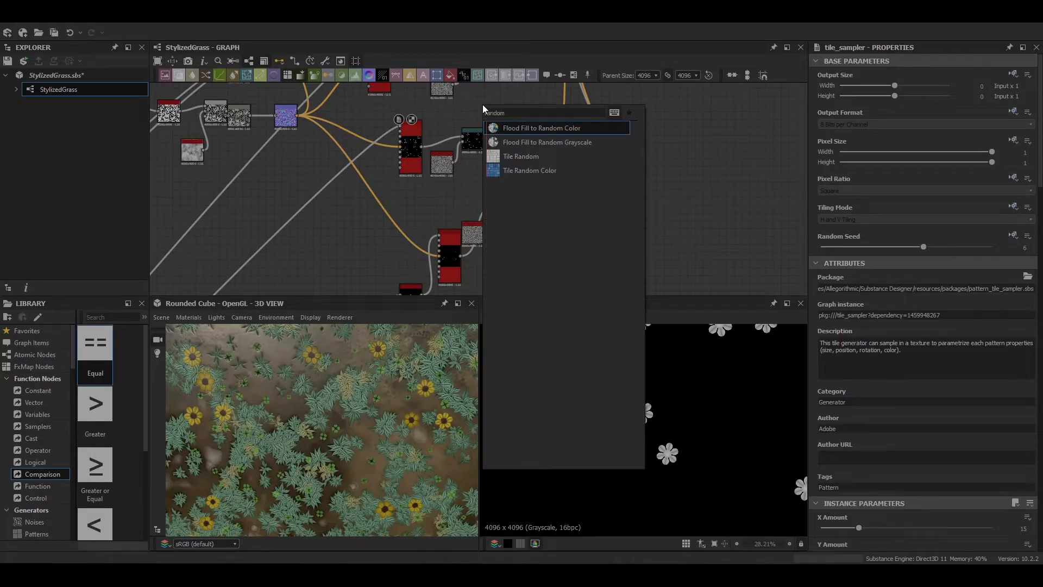
key("Return")
left_click_drag(421, 146, 460, 127)
scroll(485, 113, "up", 5)
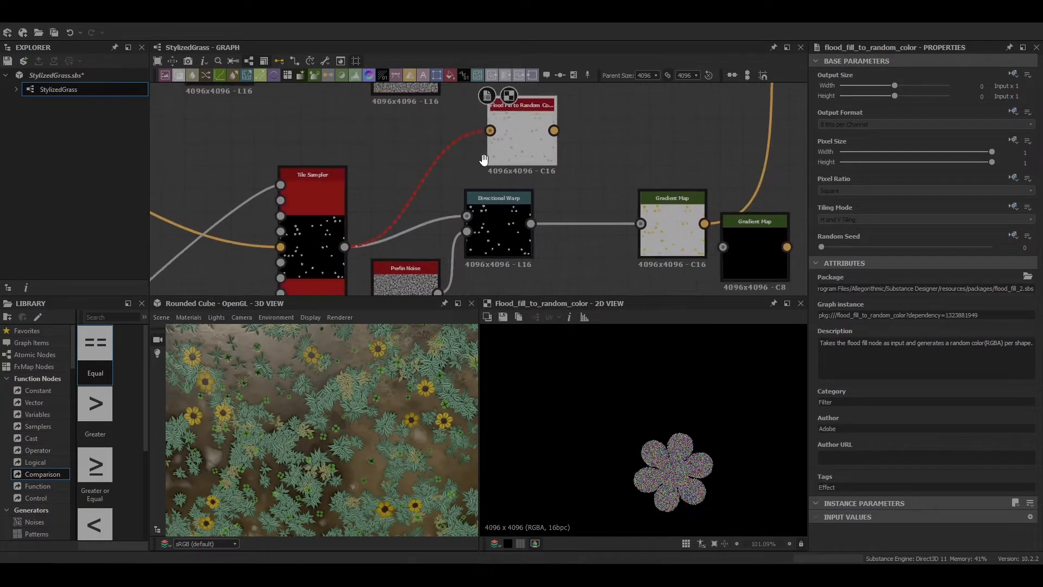
key("space")
type("normal")
key("Return")
double_click(510, 174)
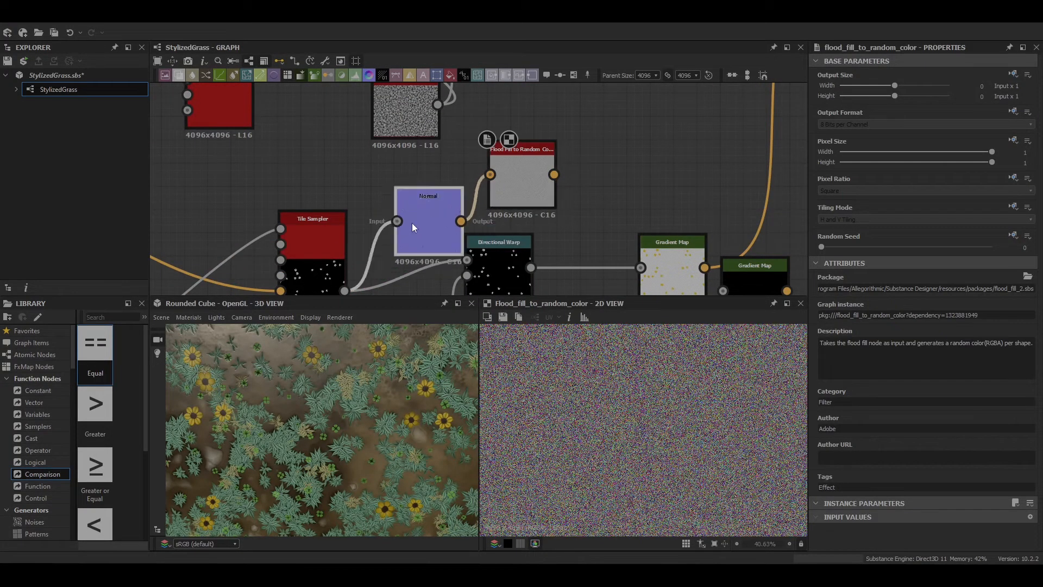
key("BackSpace")
Insert a Flood Fill between the flower Tile Sampler and Flood Fill to Random Color, comparing the result with and without it.
key("space")
type("flood fill")
key("Return")
double_click(428, 220)
scroll(626, 435, "down", 4)
double_click(519, 179)
scroll(618, 454, "down", 1)
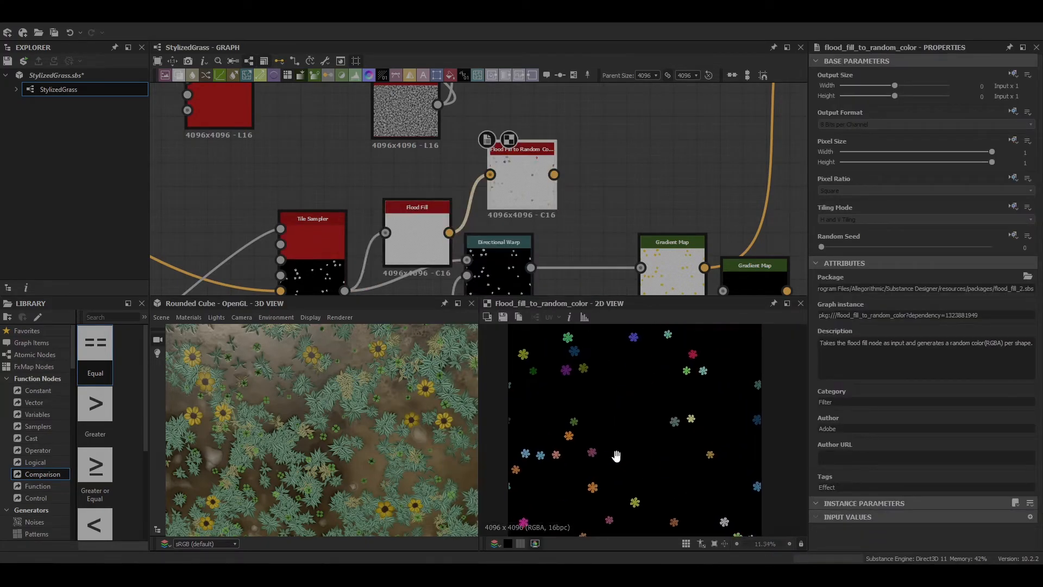
key("ctrl+z")
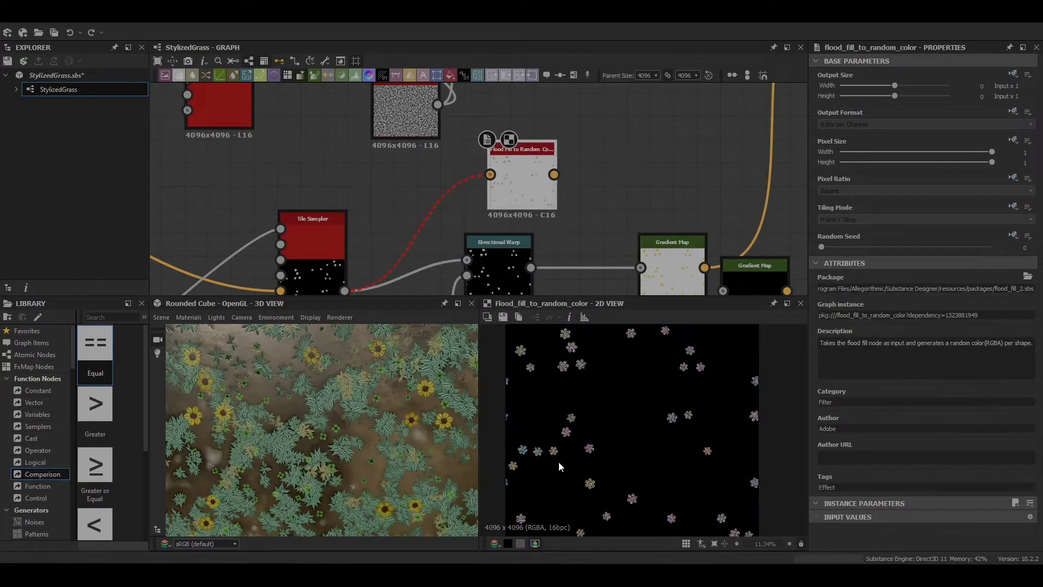
key("ctrl+y")
scroll(520, 142, "up", 4)
scroll(372, 228, "down", 7)
Try the Flood Fill to Random Color output as the flower color in the Blend and inspect the flowers in the 3D preview.
left_click_drag(403, 357, 340, 438)
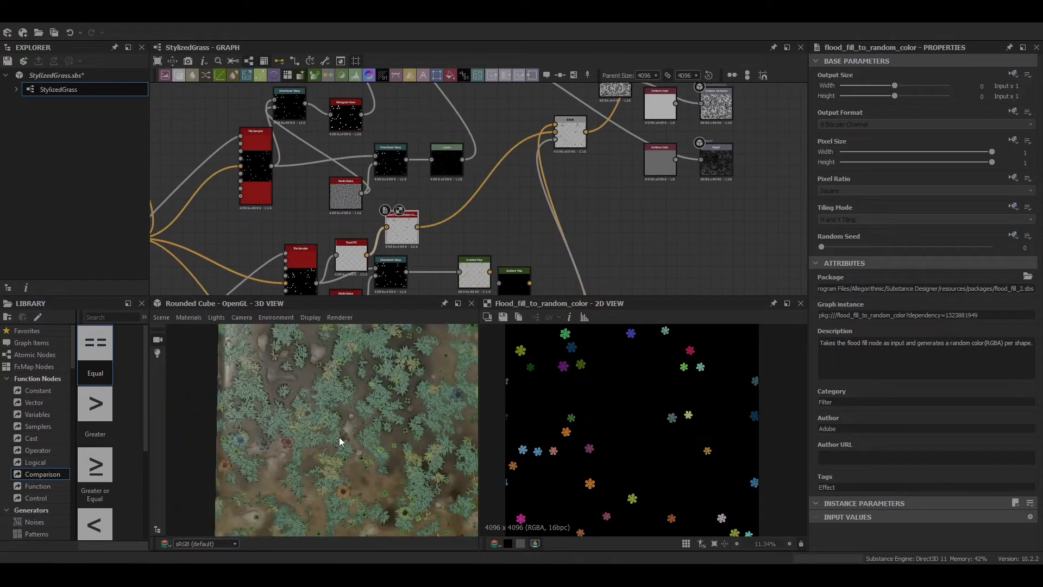
scroll(331, 430, "up", 2)
key("space")
left_click(413, 223)
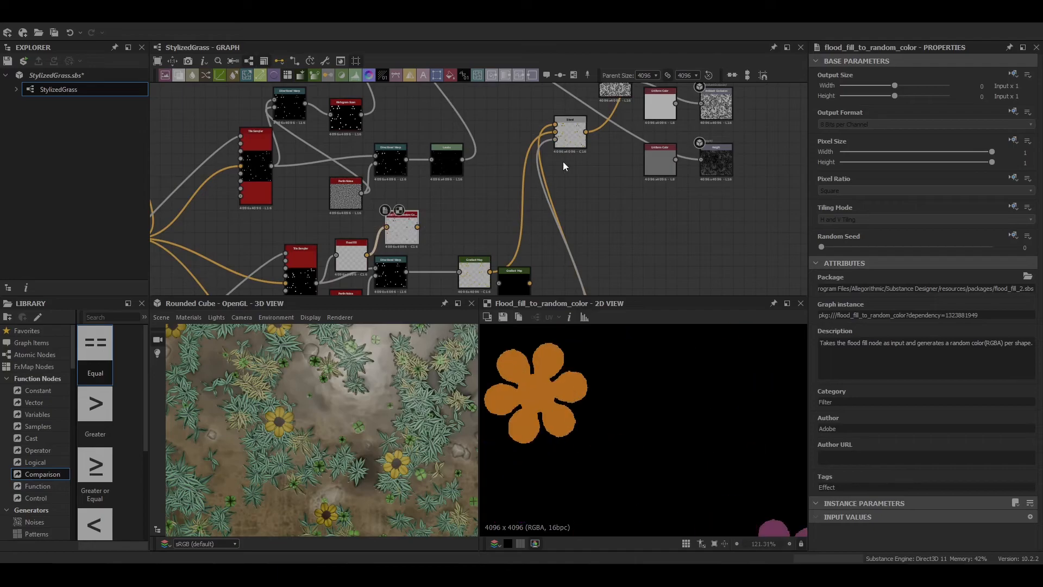
double_click(570, 138)
double_click(402, 227)
double_click(571, 133)
left_click_drag(417, 226, 558, 120)
middle_click_drag(565, 169, 502, 238)
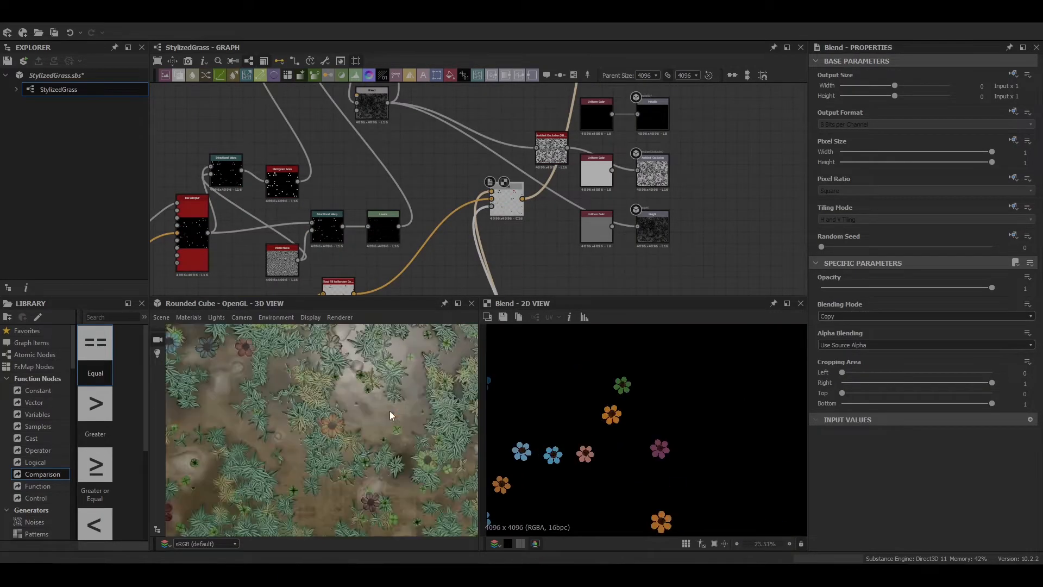
left_click_drag(389, 411, 327, 432)
scroll(330, 437, "up", 3)
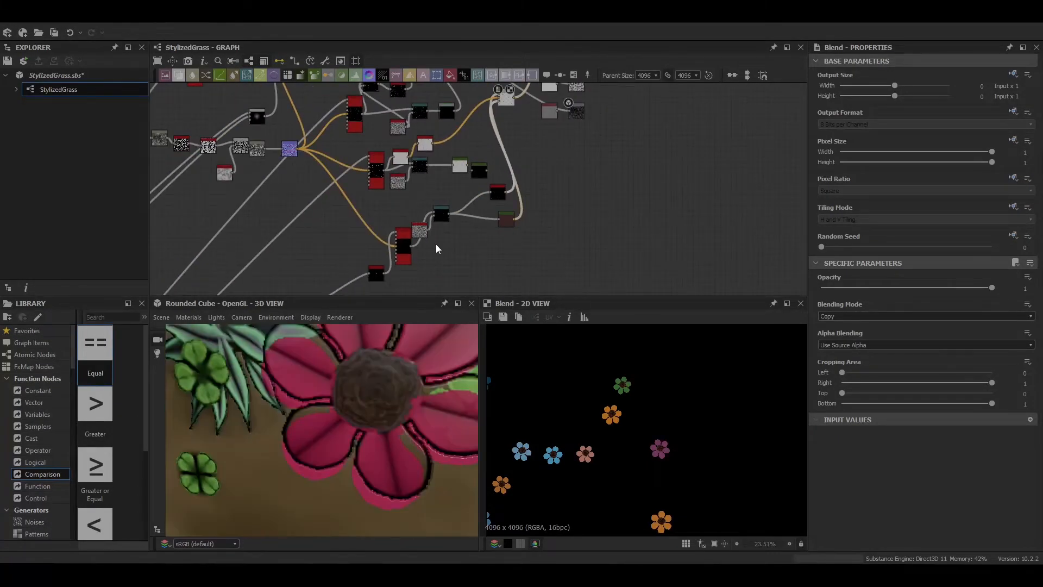
Add a Flood Fill after the flower Directional Warp, followed by a Flood Fill to Random Color.
scroll(435, 244, "up", 3)
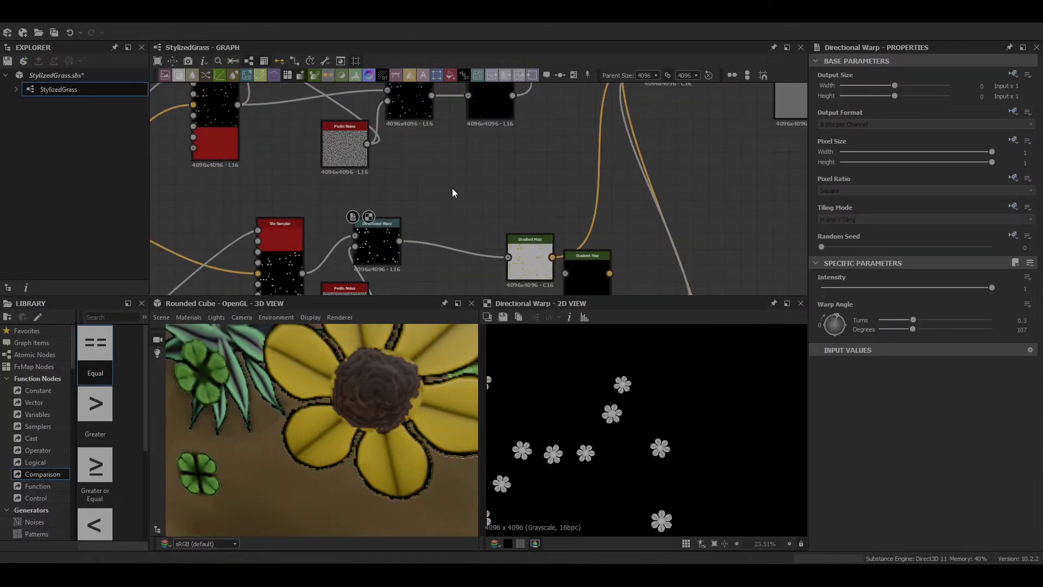
key("space")
type("flood fill")
key("Return")
key("space")
left_click(521, 294)
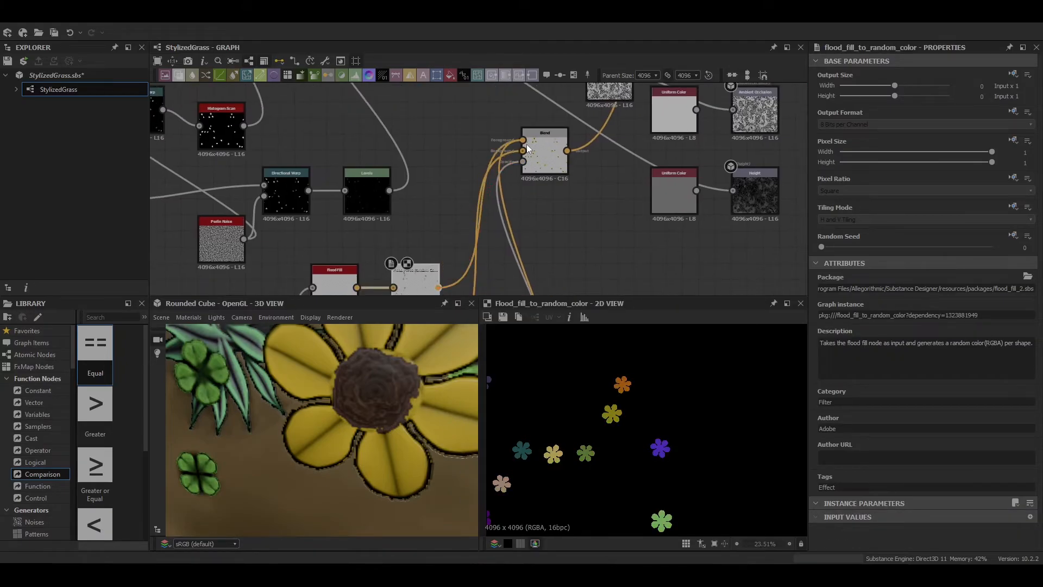
Try feeding the warped flowers' random colors into the Blend in place of the Gradient Map.
scroll(301, 422, "down", 5)
scroll(304, 419, "up", 3)
key("ctrl+z")
double_click(531, 167)
double_click(429, 282)
middle_click_drag(429, 282, 422, 248)
key("space")
left_click(458, 204)
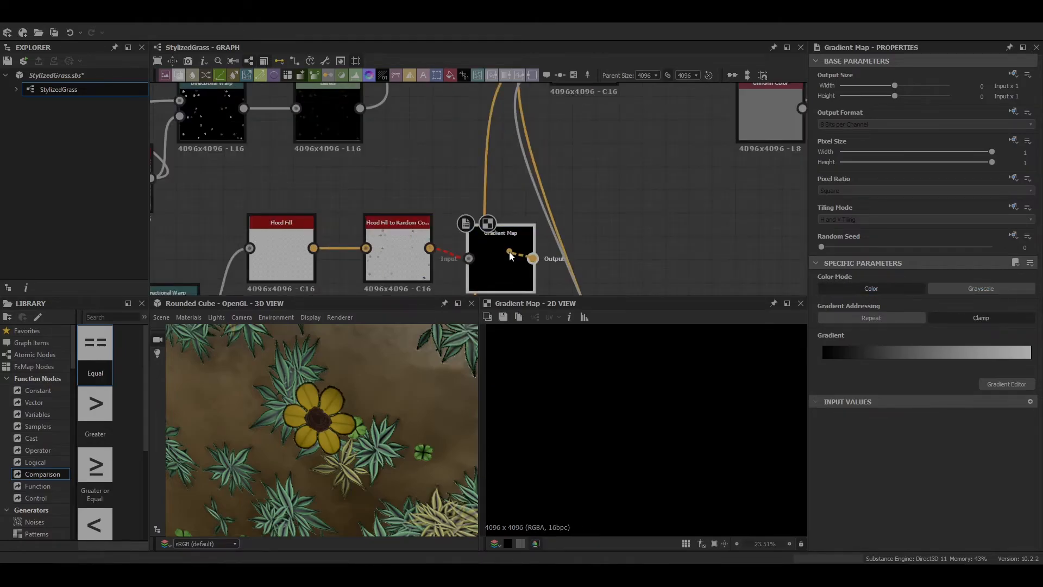
key("Delete")
Replace the Flood Fill to Random Color with a Flood Fill to Random Grayscale and connect it to the flowers' Gradient Map.
double_click(398, 250)
key("Delete")
key("space")
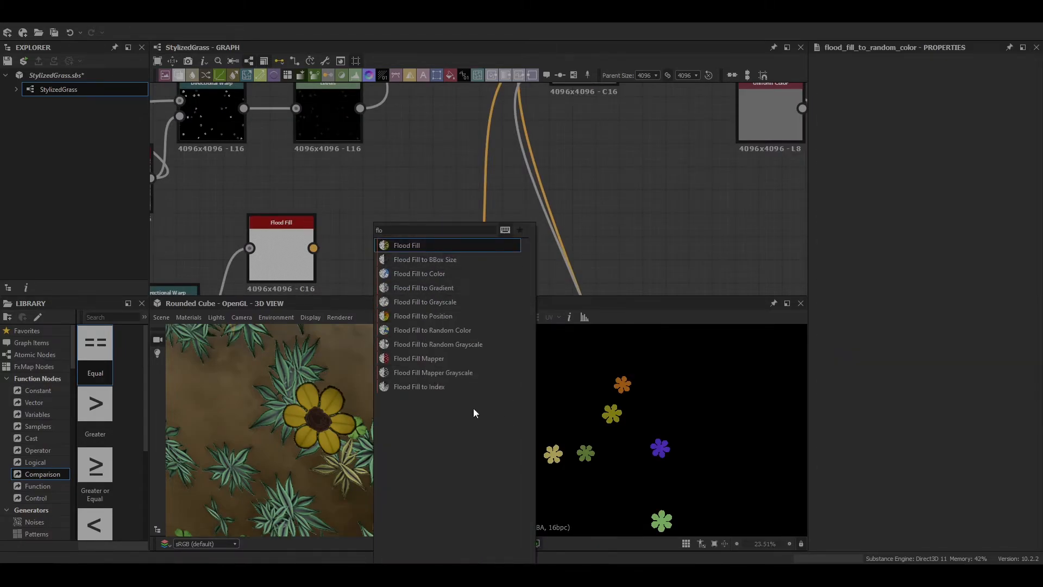
left_click(438, 344)
middle_click_drag(434, 246, 403, 133)
left_click_drag(376, 135, 323, 228)
double_click(353, 233)
Set the key at position 0.435 in the flower Gradient Map to red-orange #f03200.
scroll(369, 402, "down", 6)
left_click_drag(368, 407, 788, 387)
double_click(910, 359)
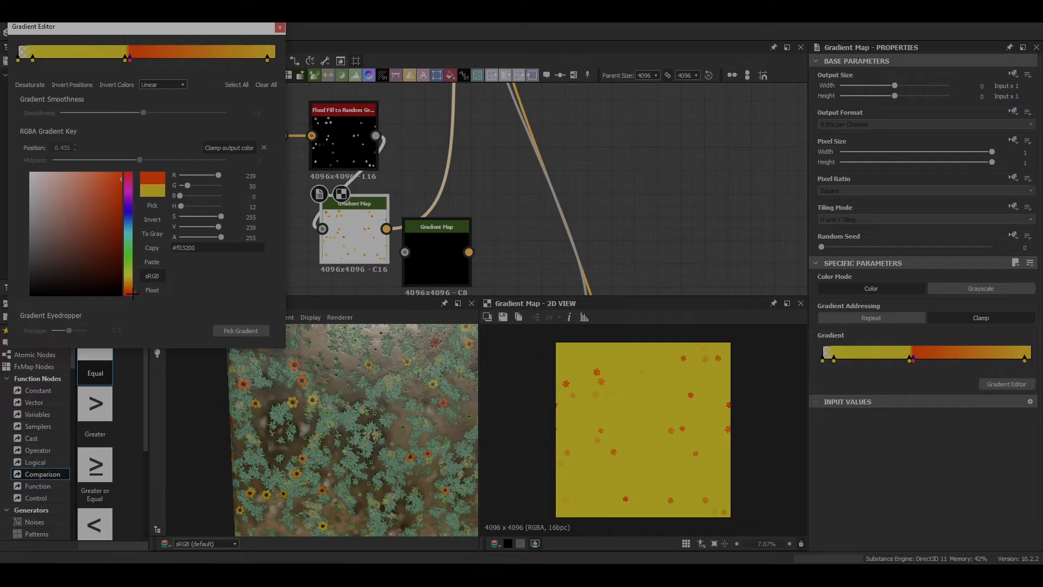
Inspect the flowers' color variation in the 3D preview from near and far.
left_click_drag(305, 434, 340, 449)
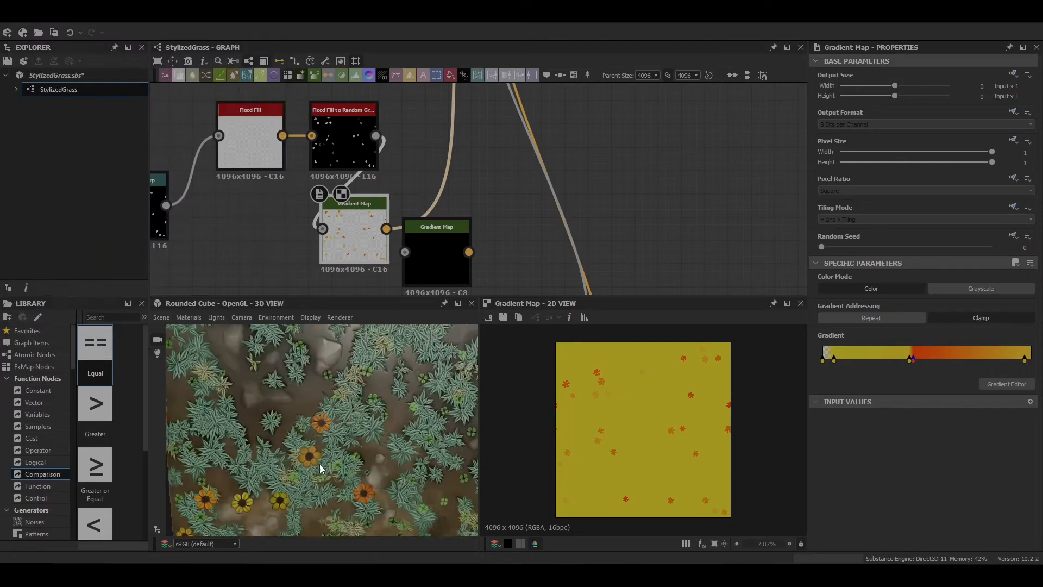
scroll(319, 464, "down", 5)
left_click_drag(319, 464, 350, 442)
scroll(289, 442, "up", 6)
scroll(290, 441, "down", 4)
scroll(350, 442, "up", 2)
scroll(507, 223, "down", 8)
Display the Tile Sampler of soft scattered shapes in the 2D view and examine the material on the rounded cube.
middle_click_drag(507, 224, 444, 254)
scroll(312, 408, "down", 3)
scroll(306, 228, "up", 4)
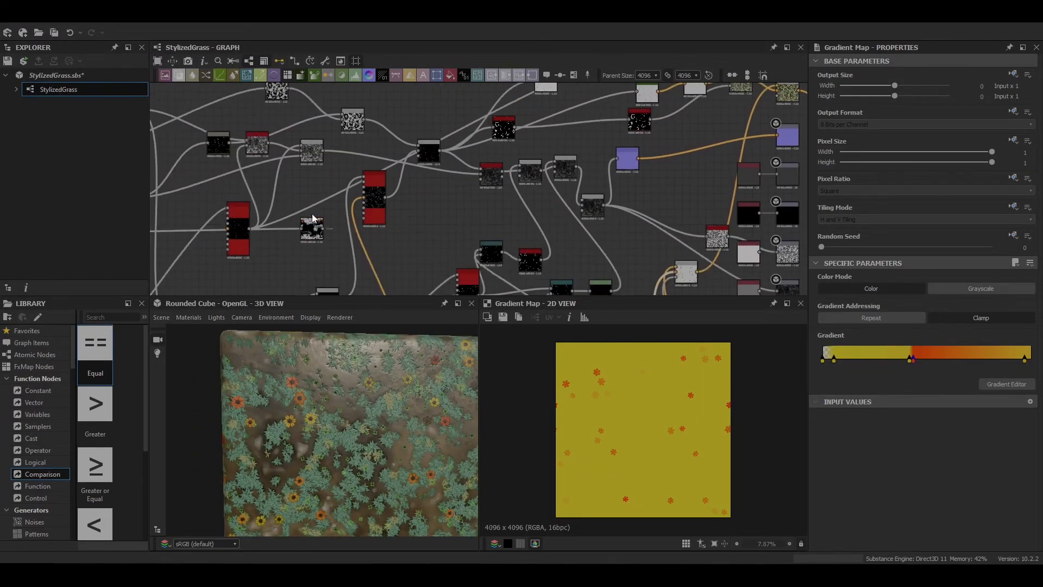
middle_click_drag(306, 231, 436, 260)
double_click(505, 227)
middle_click_drag(406, 199, 420, 187)
left_click_drag(353, 394, 310, 447)
scroll(293, 438, "down", 3)
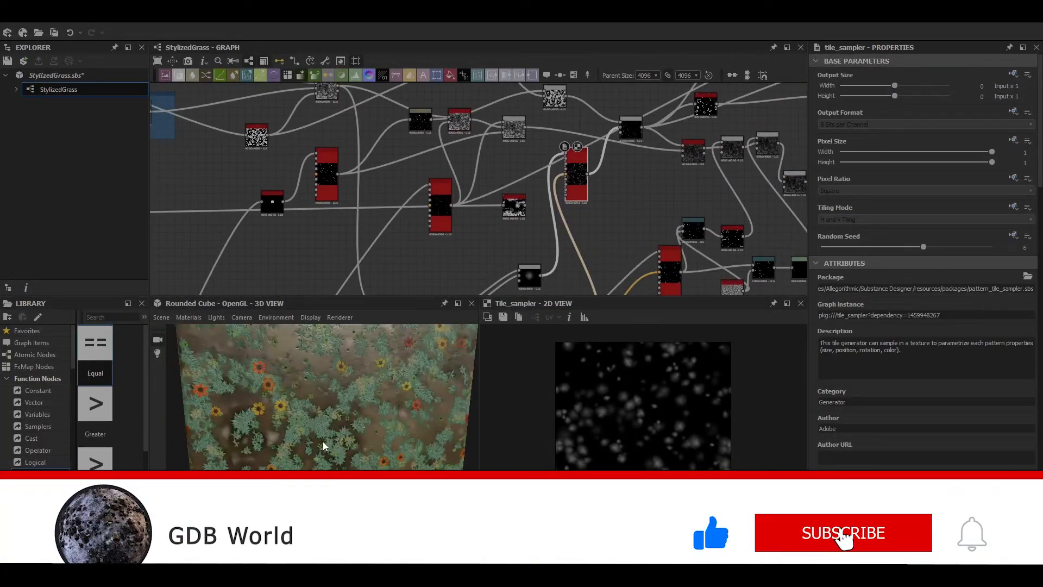
left_click_drag(324, 442, 321, 393)
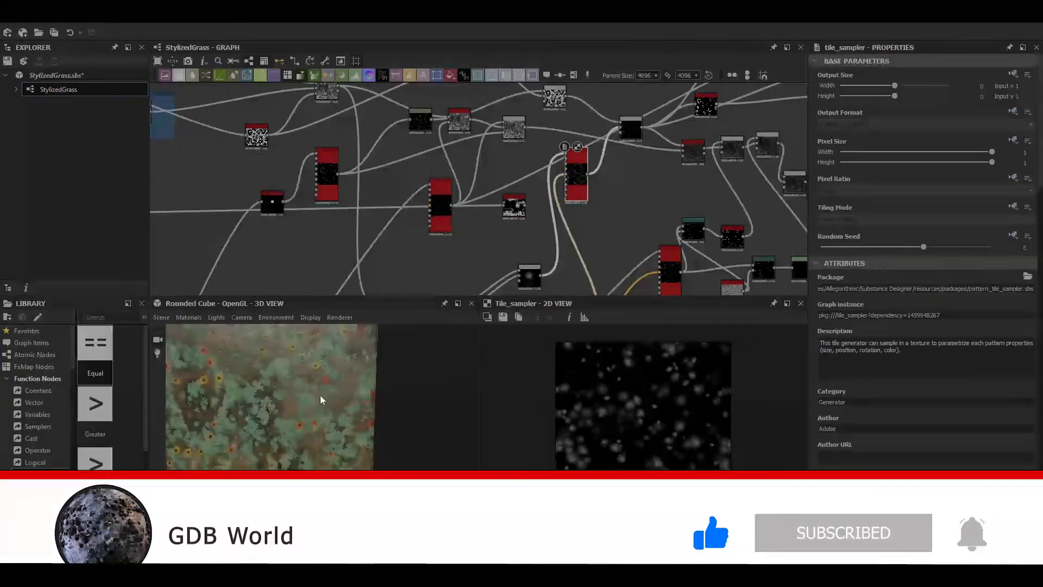